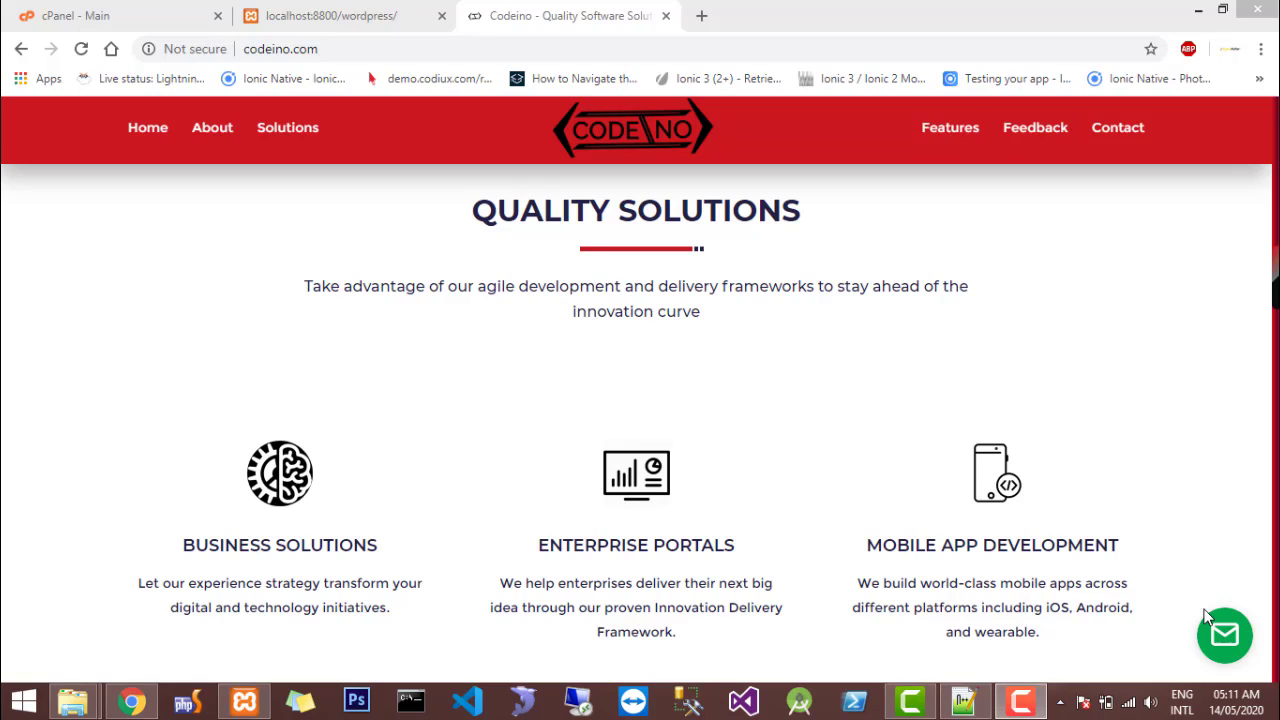
# - Switch to File Explorer and open the local wordpress folder under xampp htdocs
pyautogui.hotkey('alt', 'Tab')
pyautogui.press('Tab')
pyautogui.press('Tab')
pyautogui.press('Tab')
pyautogui.press('Tab')
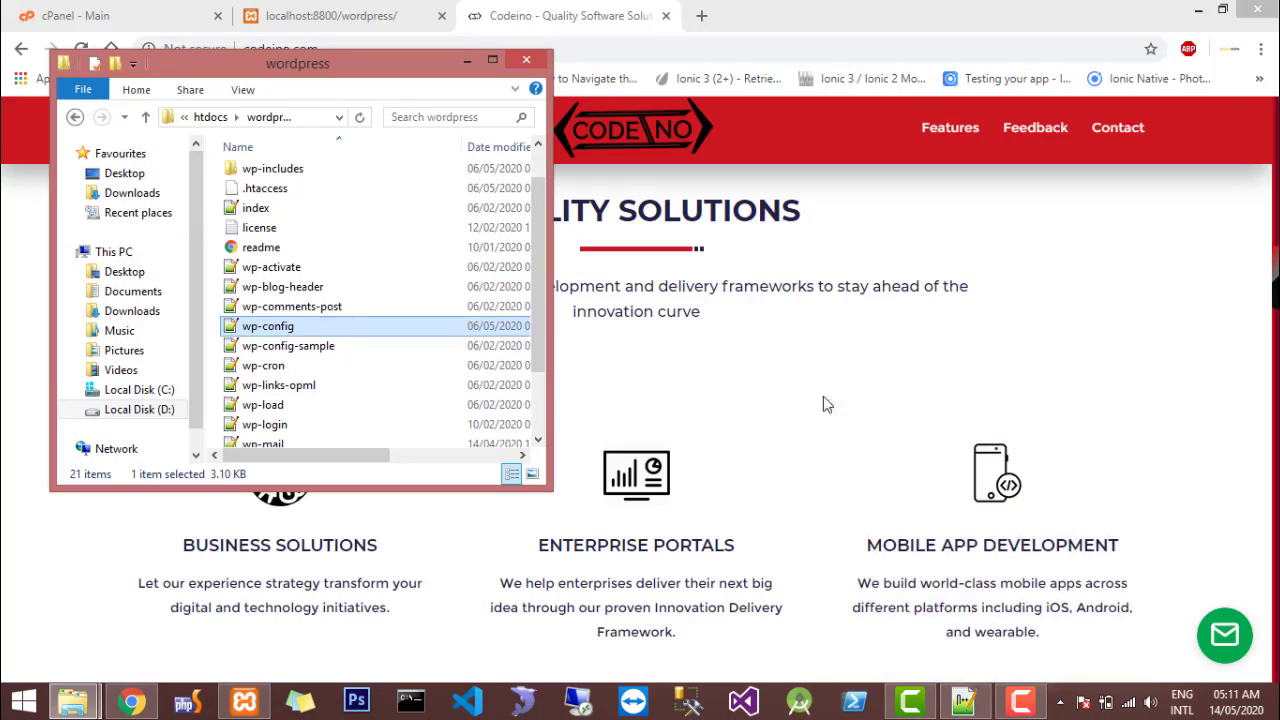
pyautogui.click(325, 207)
pyautogui.press('Up')
pyautogui.press('Up')
pyautogui.press('Up')
pyautogui.press('Up')
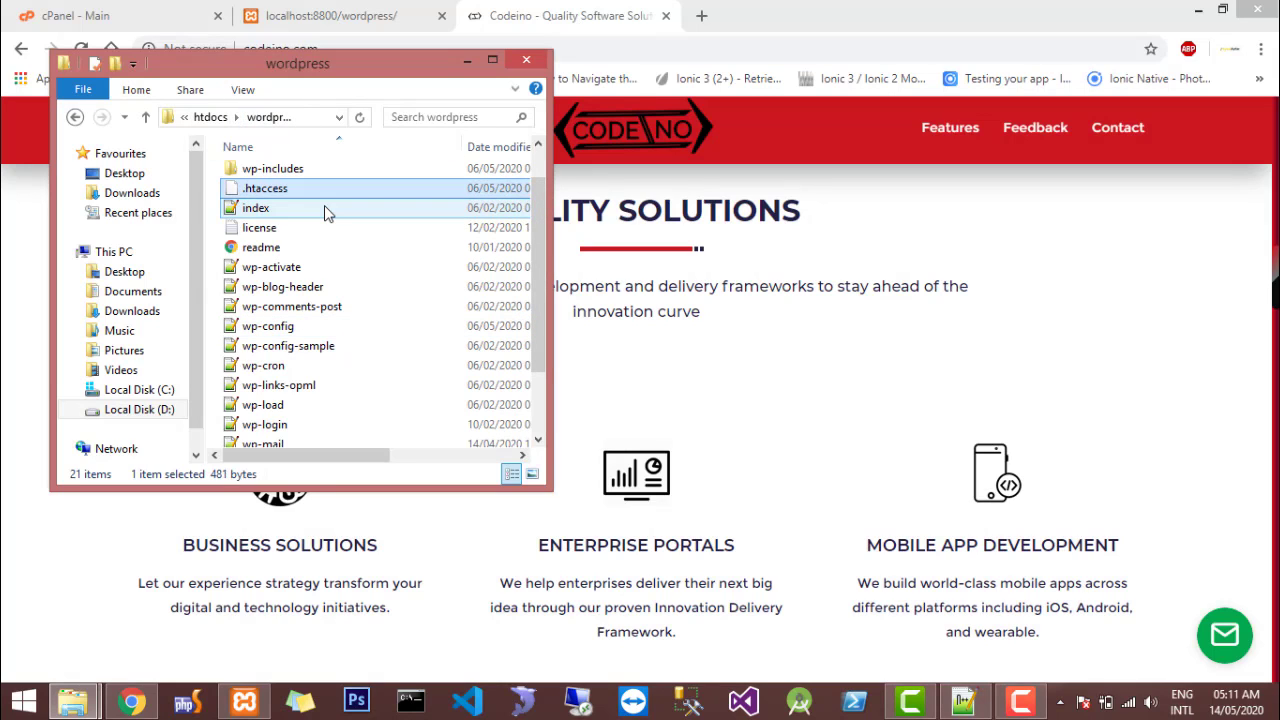
pyautogui.press('Down')
pyautogui.press('BackSpace')
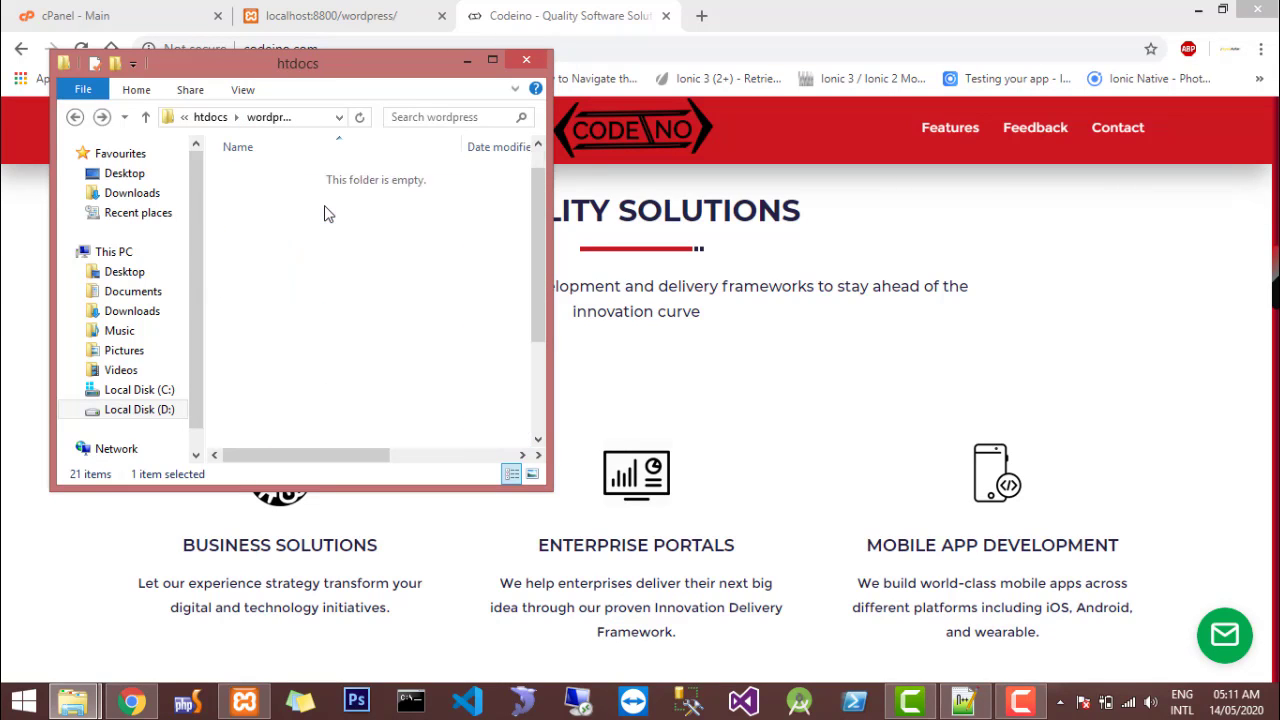
pyautogui.press('Return')
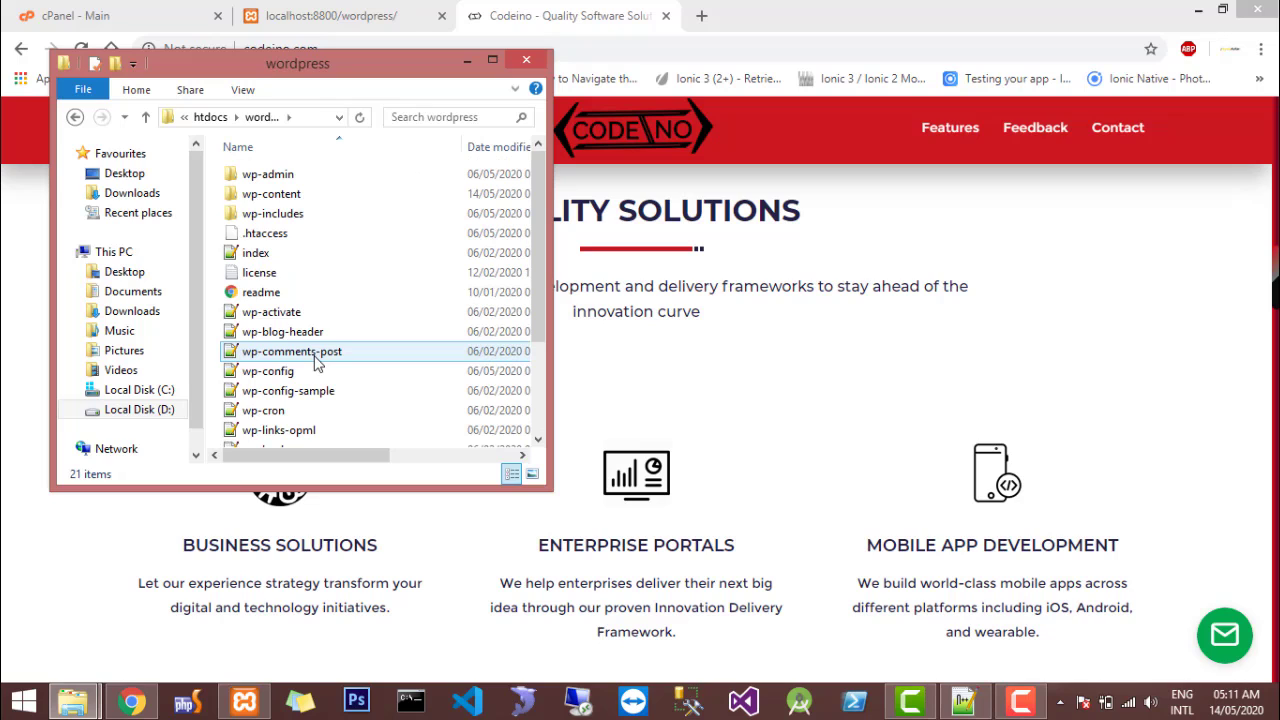
pyautogui.press('Down')
pyautogui.press('Down')
pyautogui.press('Up')
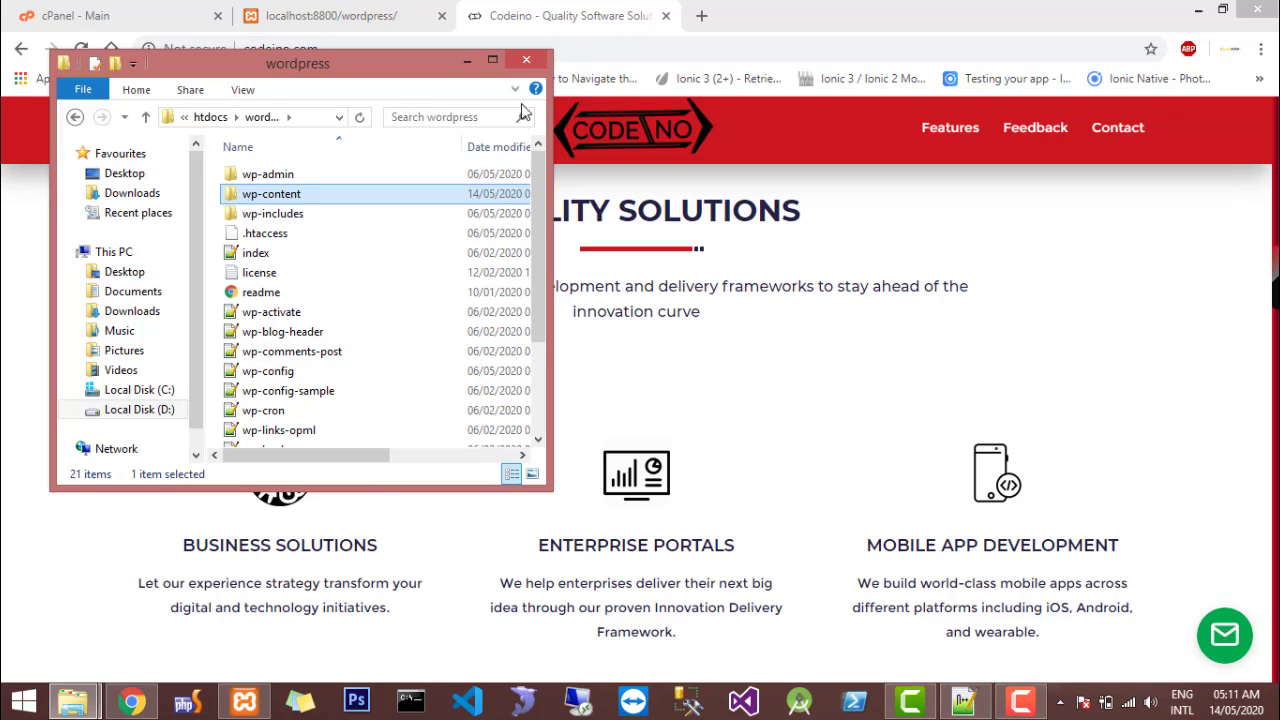
# - Compress all contents of the wordpress folder into a ZIP archive named wordpress.zip
pyautogui.click(492, 60)
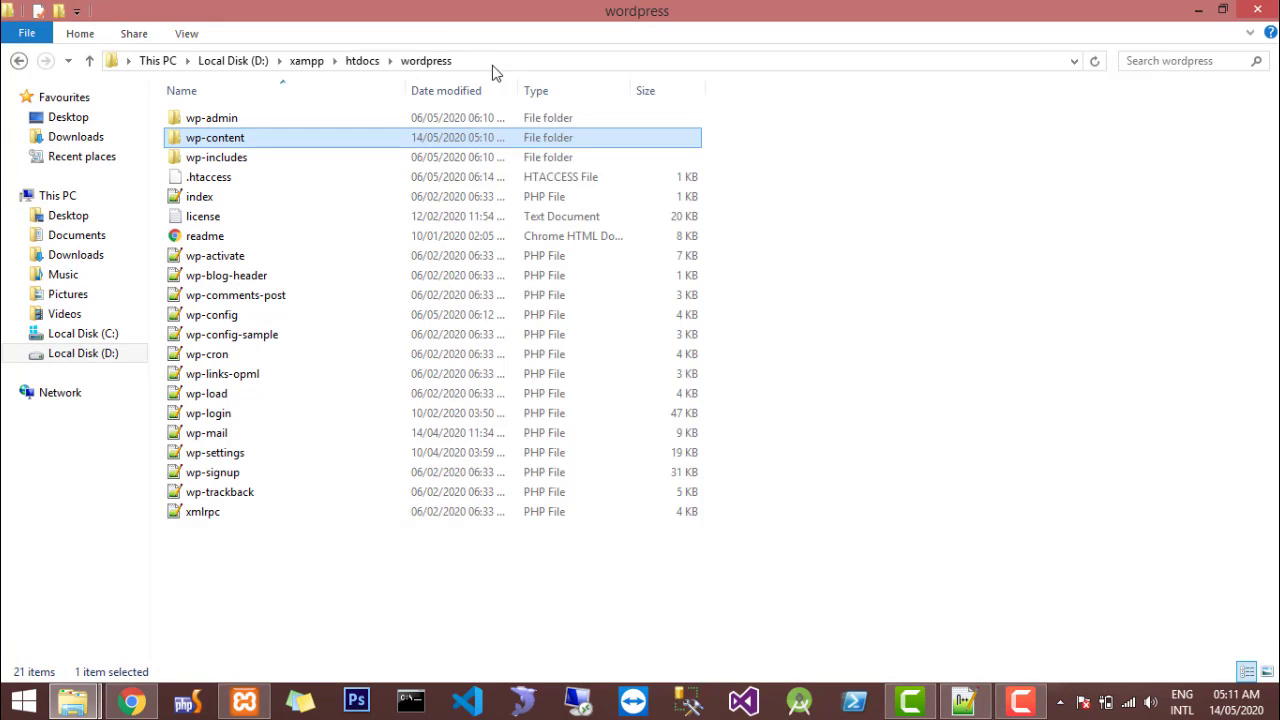
pyautogui.hotkey('ctrl', 'a')
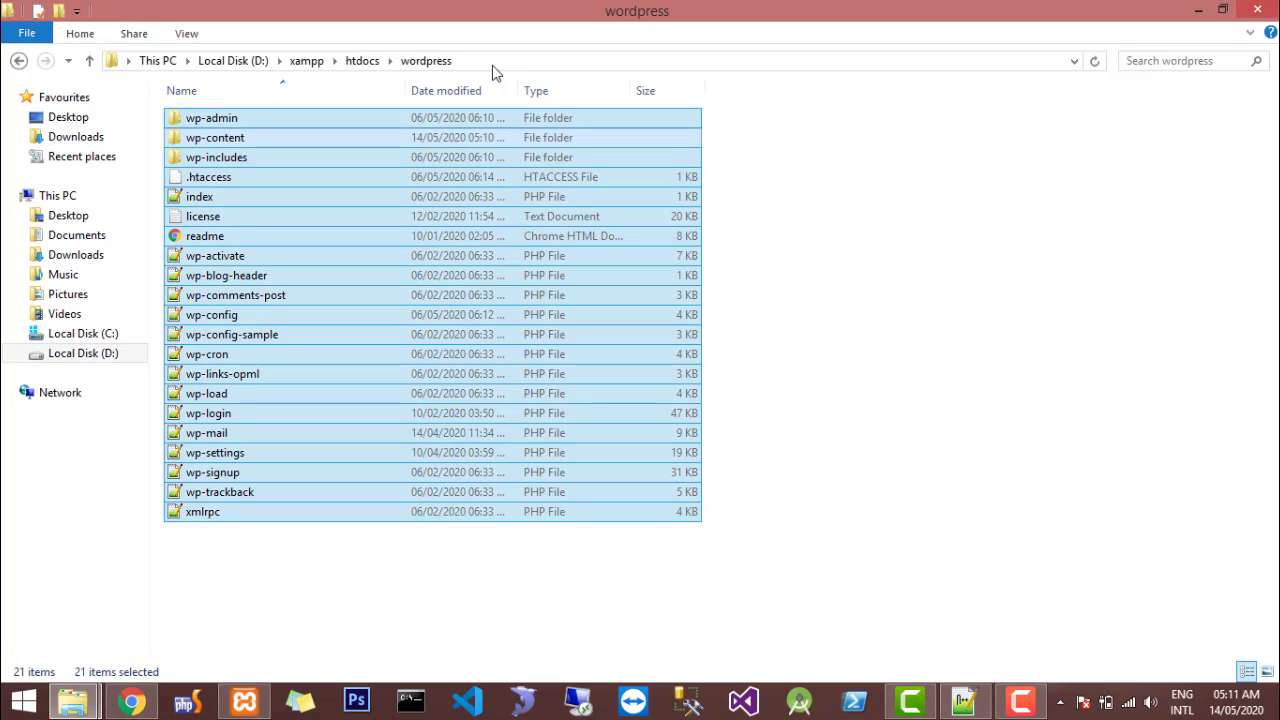
pyautogui.rightClick(410, 167)
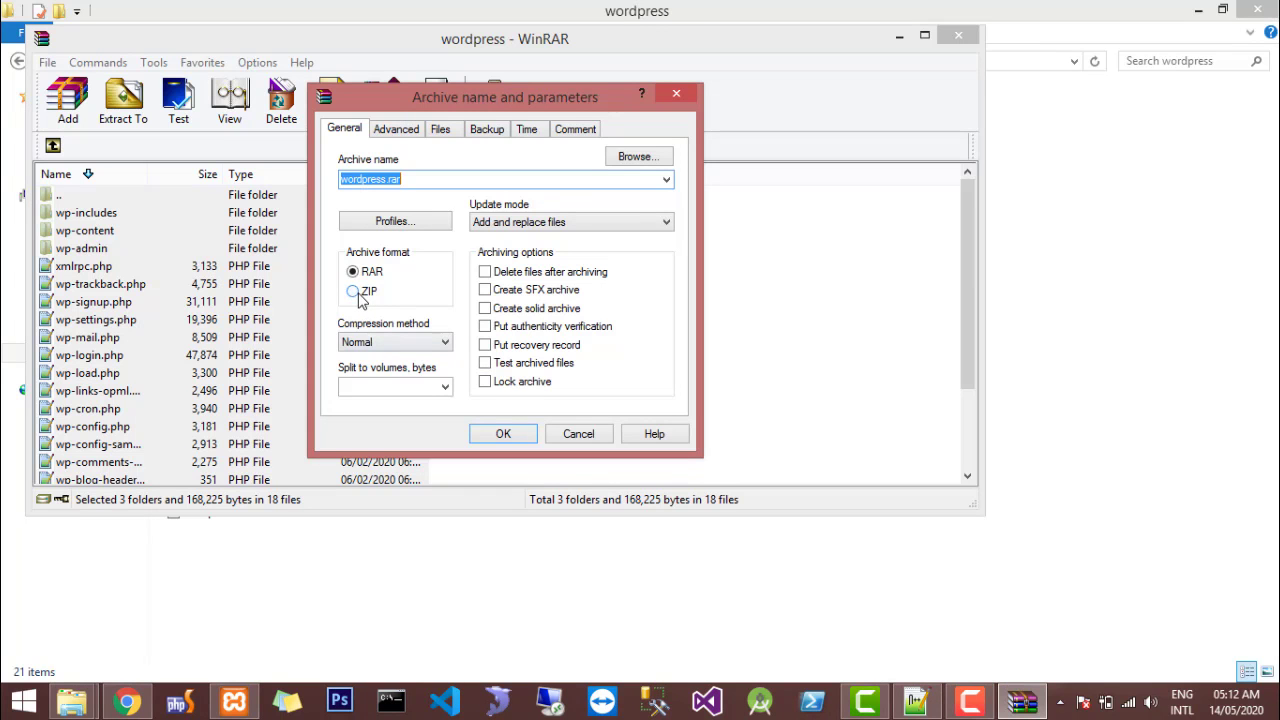
pyautogui.click(356, 292)
pyautogui.click(503, 436)
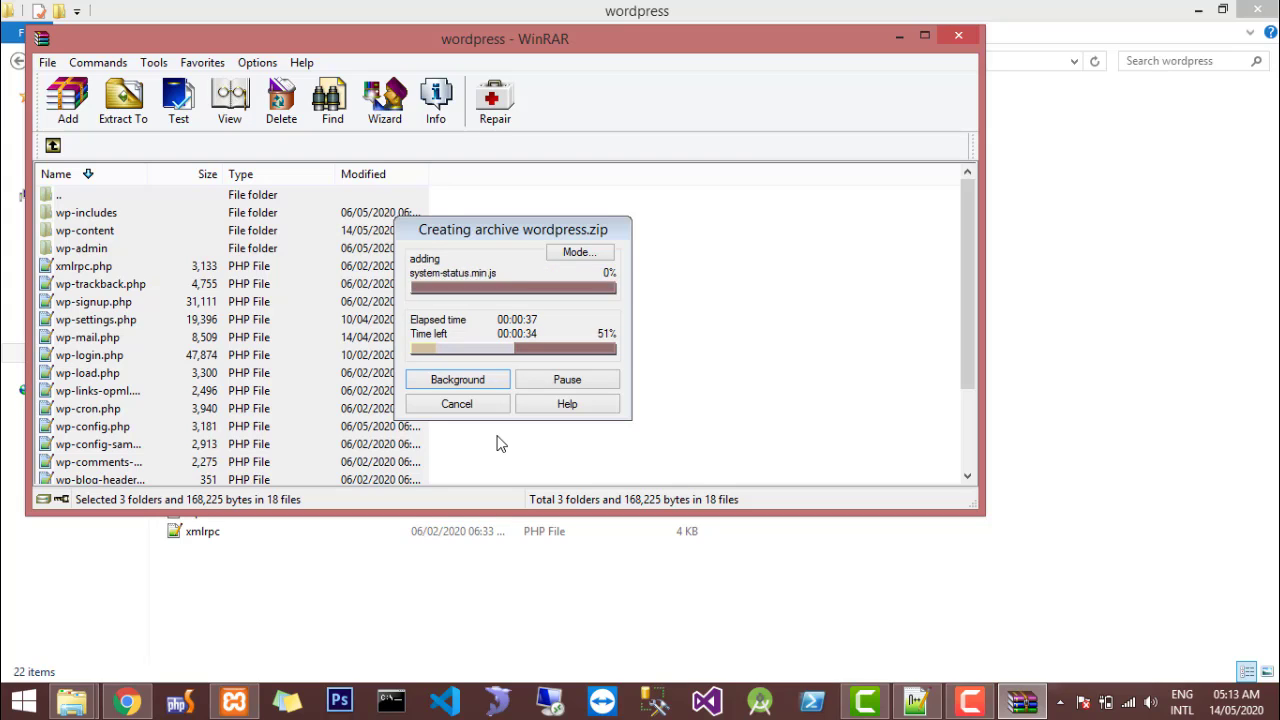
# - Switch to the cPanel tab in the browser and open MySQL Databases
pyautogui.press('alt')
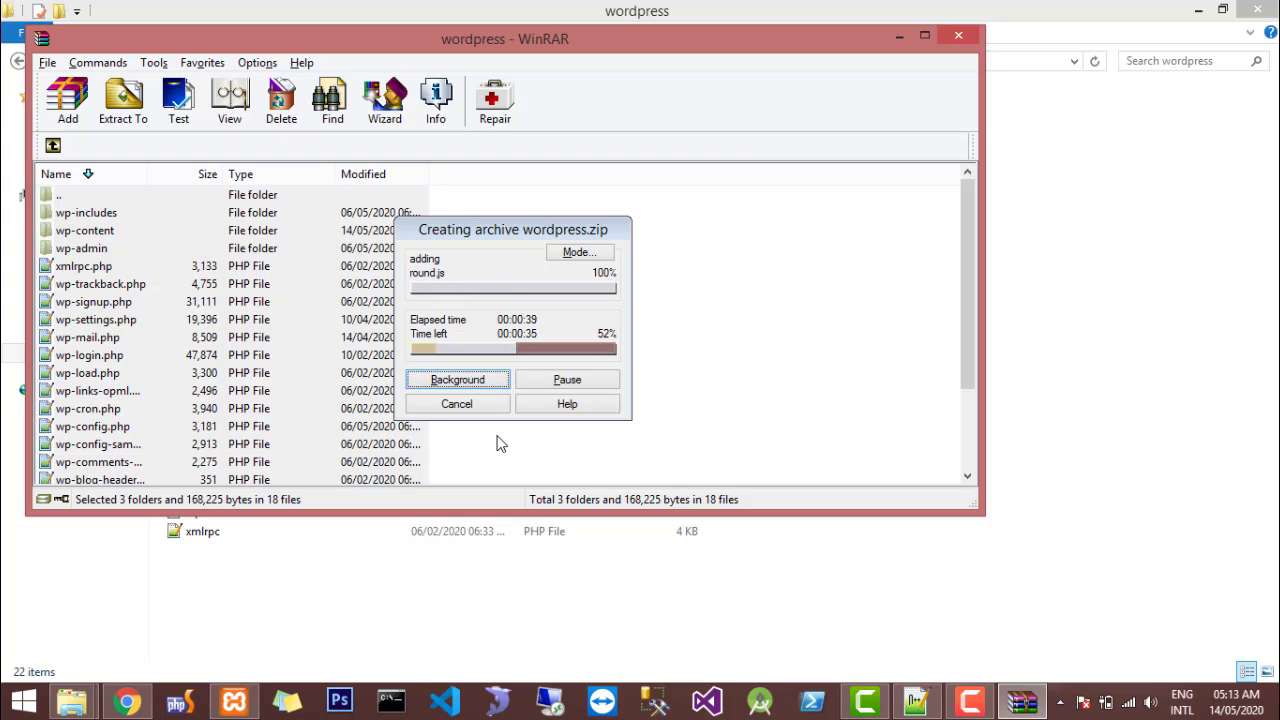
pyautogui.hotkey('alt', 'Tab')
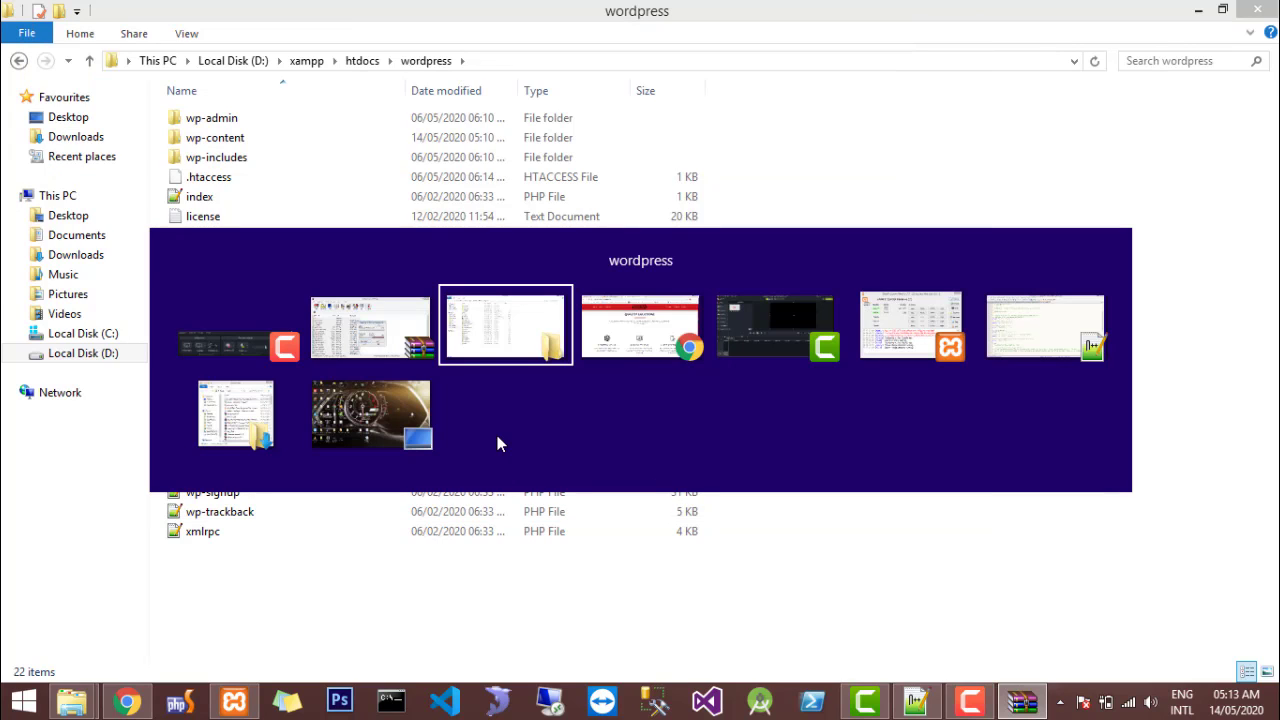
pyautogui.hotkey('alt', 'Tab')
pyautogui.hotkey('ctrl', '1')
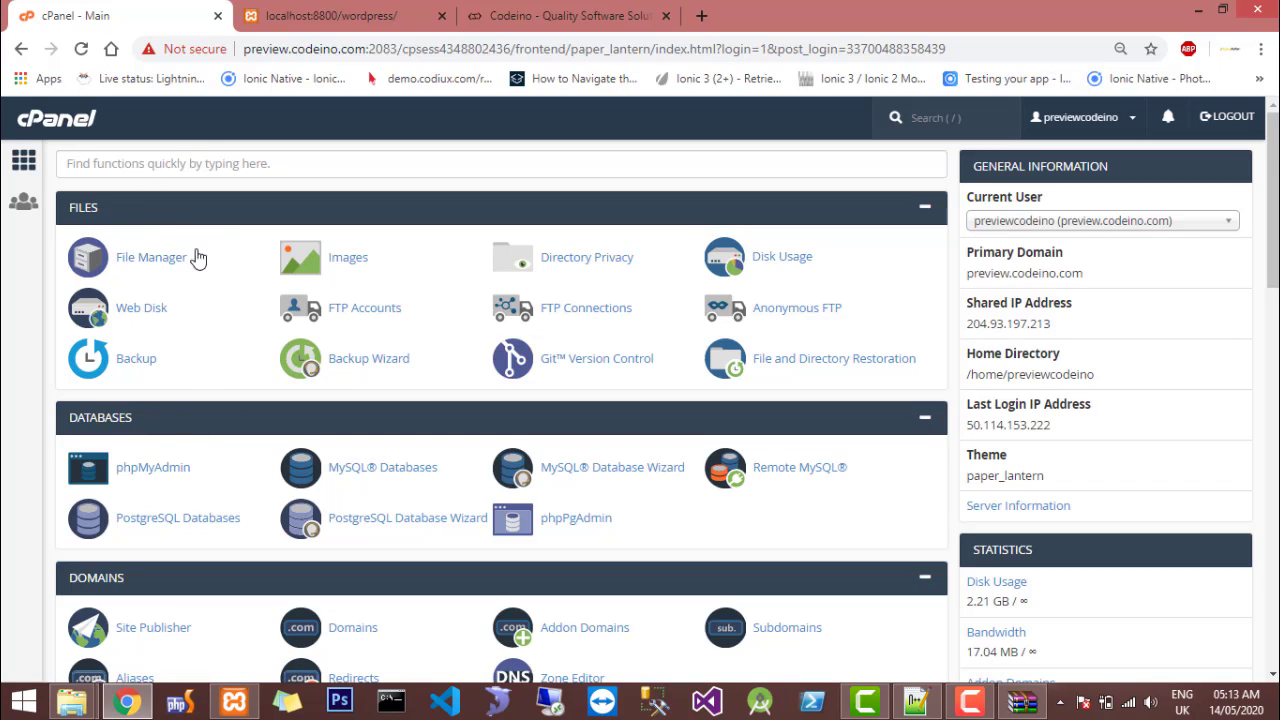
pyautogui.click(368, 484)
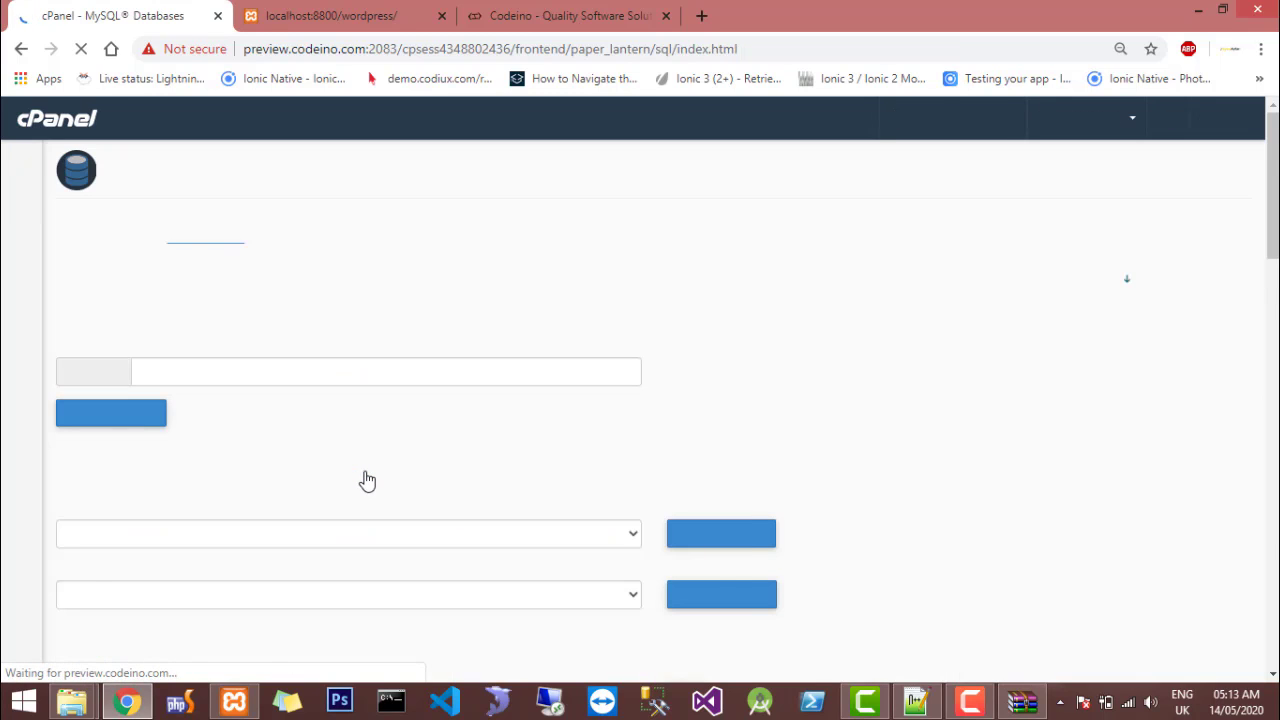
# - Create a new MySQL database named wordpress and return to the databases page
pyautogui.click(197, 395)
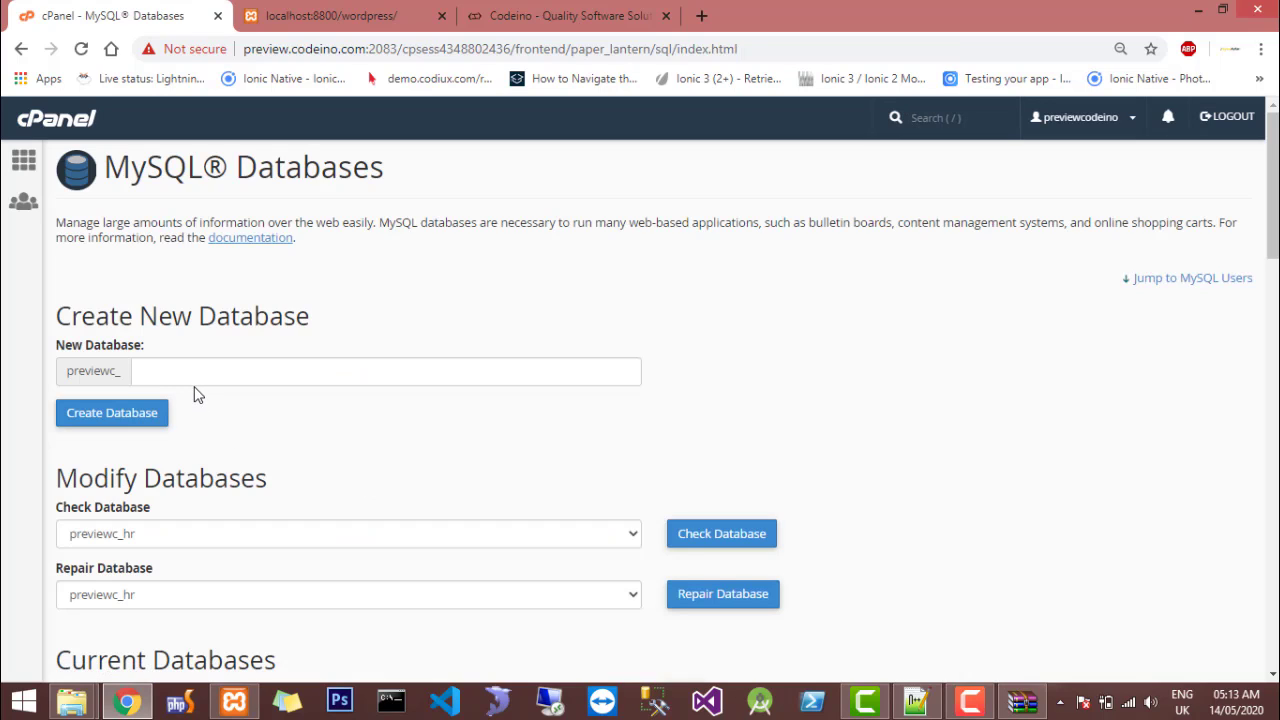
pyautogui.click(184, 378)
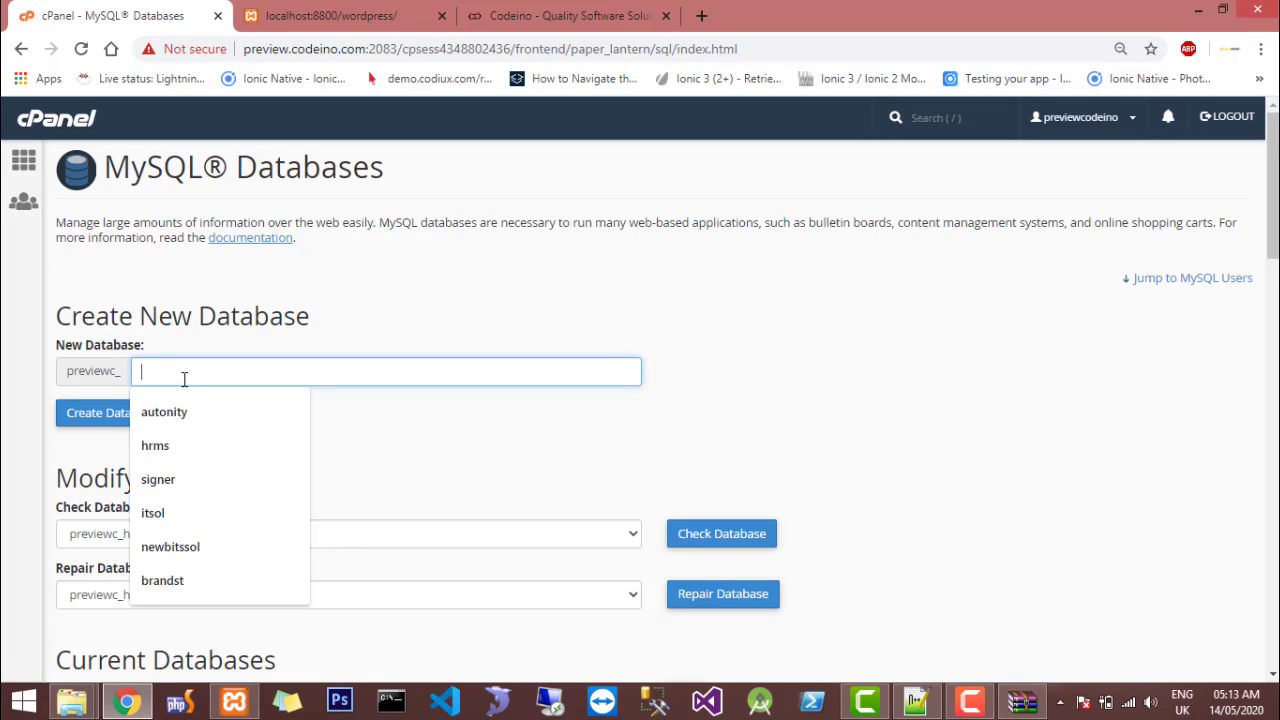
pyautogui.write('wordp')
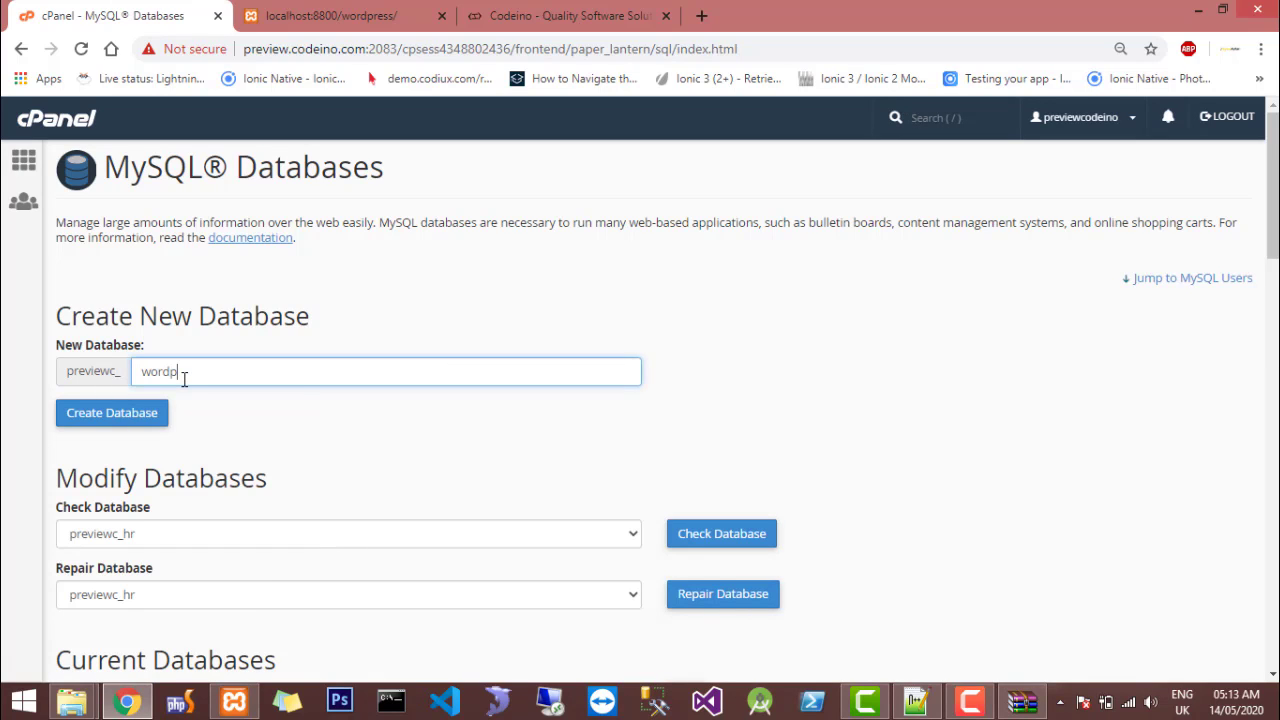
pyautogui.write('ress')
pyautogui.click(128, 424)
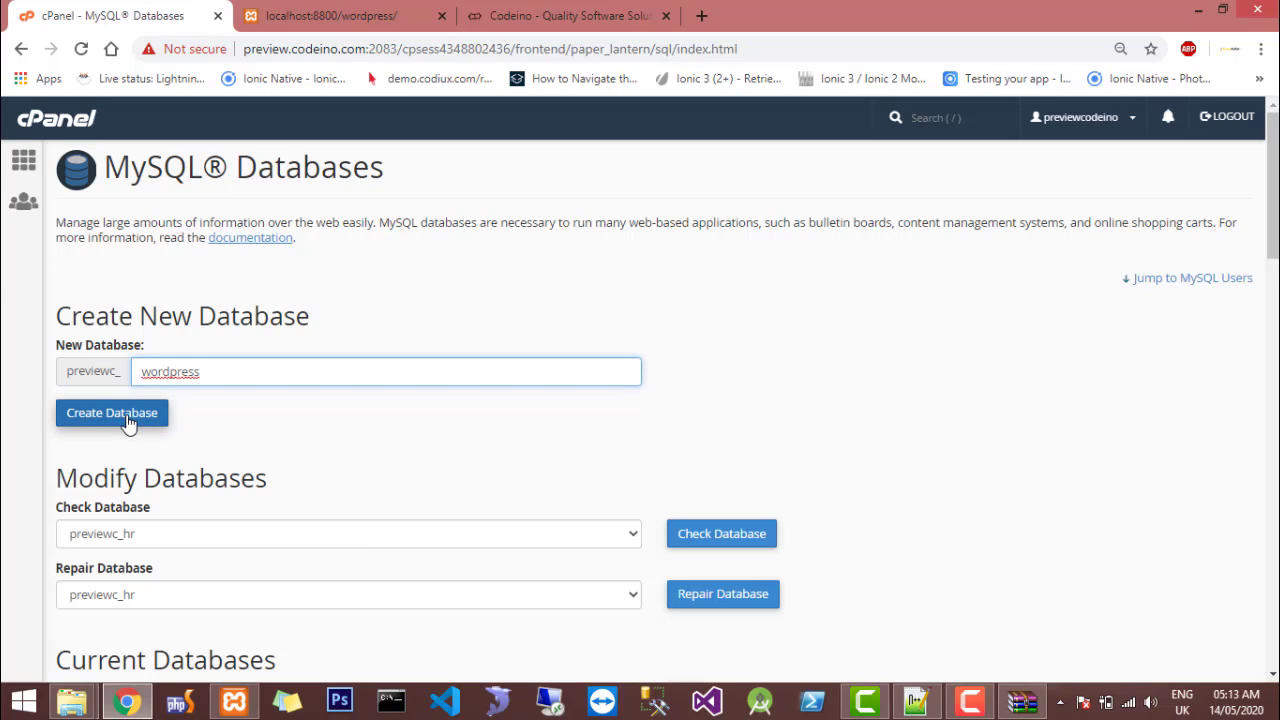
pyautogui.click(128, 424)
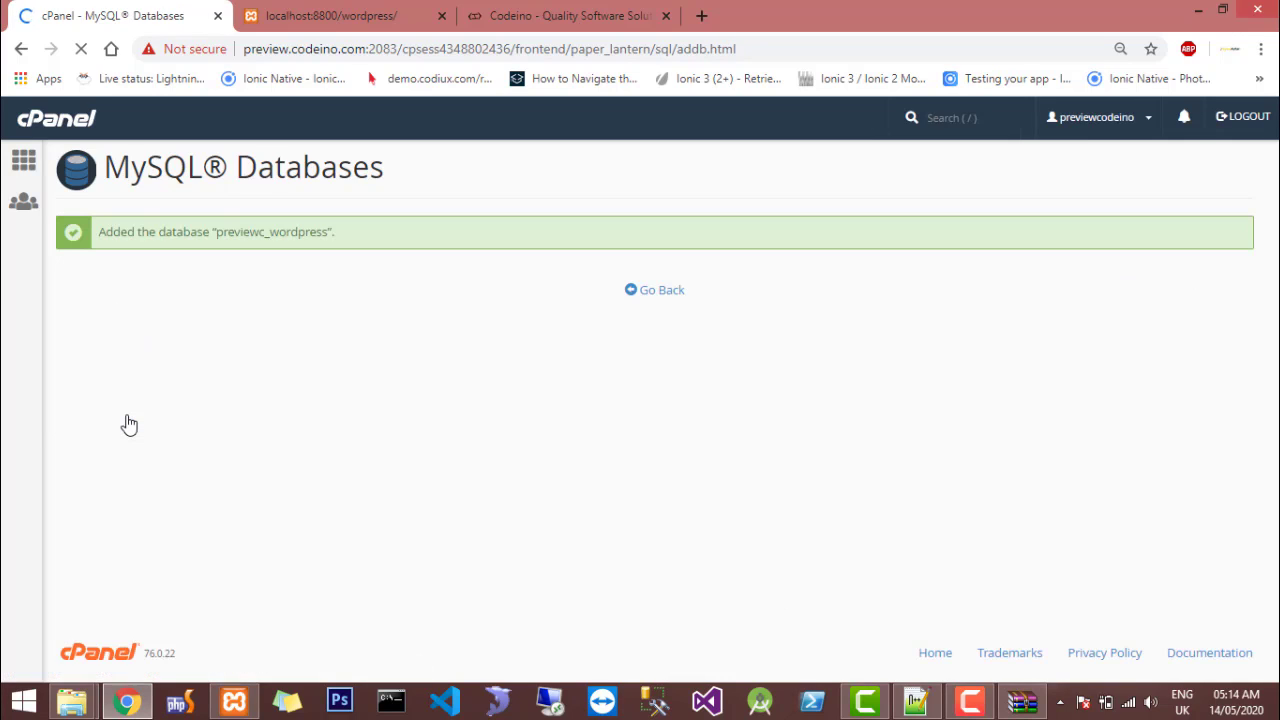
pyautogui.click(652, 292)
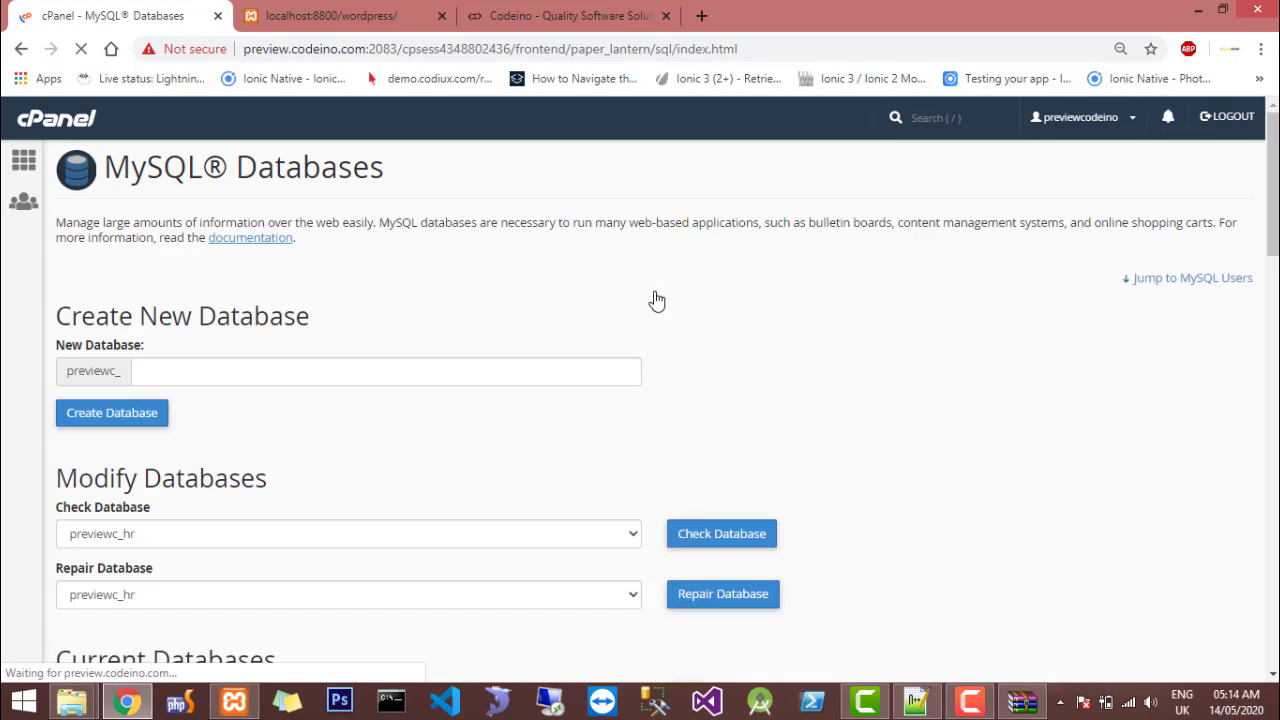
# - Create a new MySQL user named wordpre, entering the account password twice, then return to the databases page
pyautogui.scroll(-4, 425, 337)
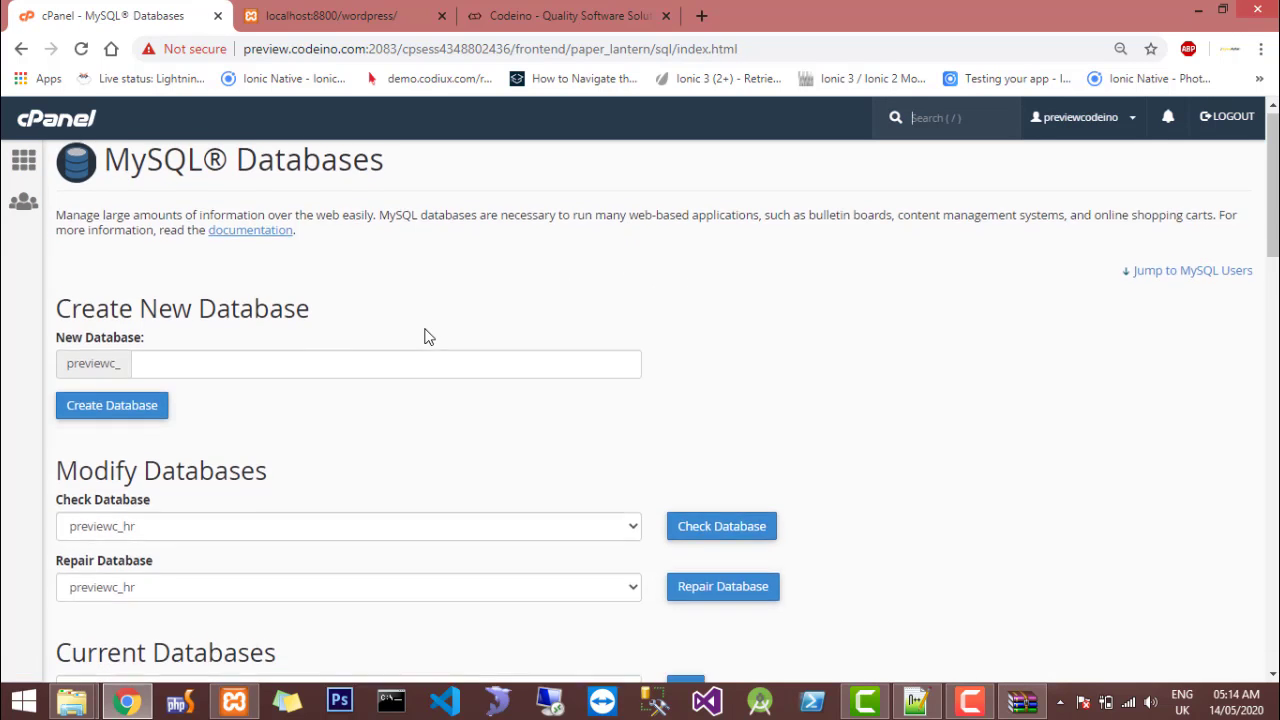
pyautogui.scroll(-6, 425, 337)
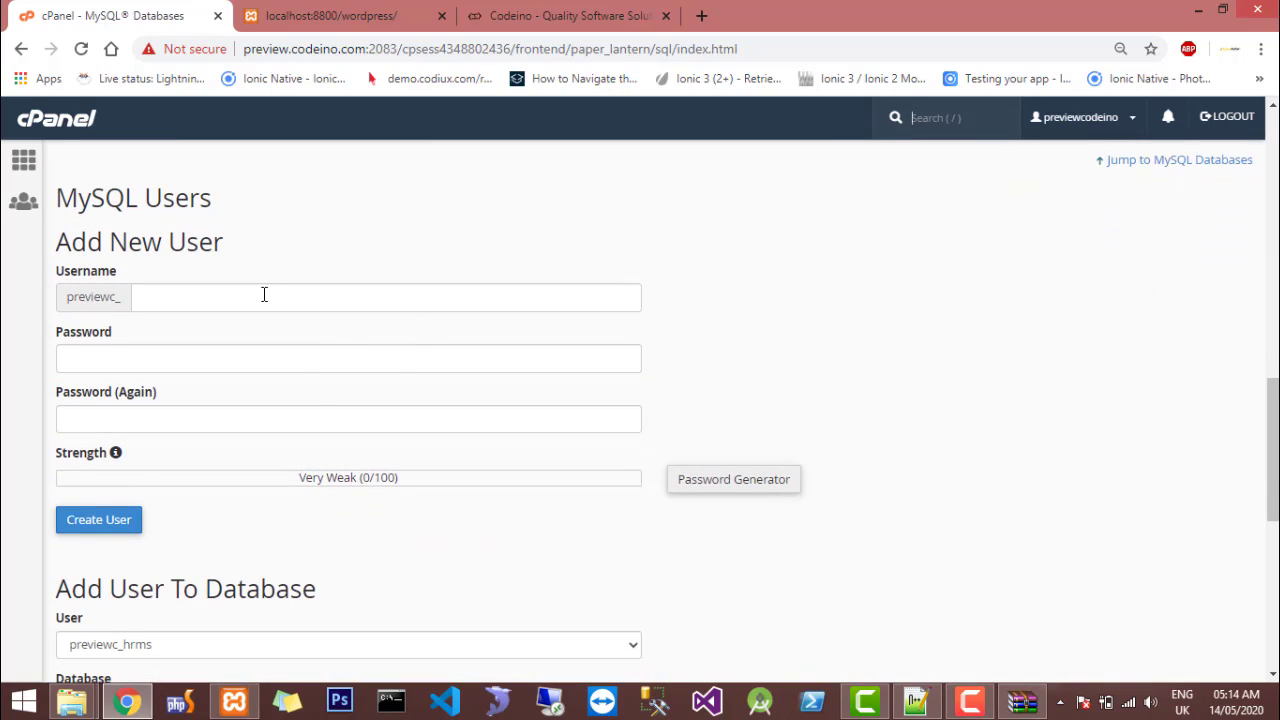
pyautogui.click(258, 295)
pyautogui.write('wor')
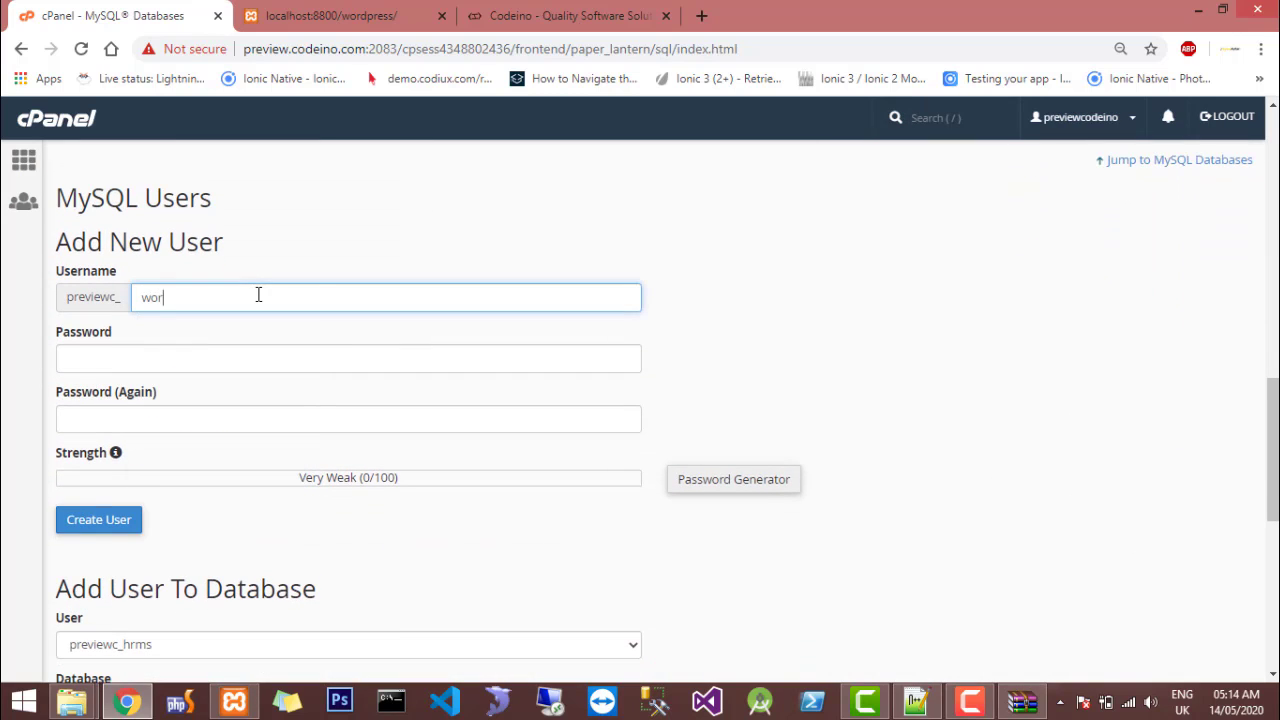
pyautogui.write('dpre')
pyautogui.click(166, 356)
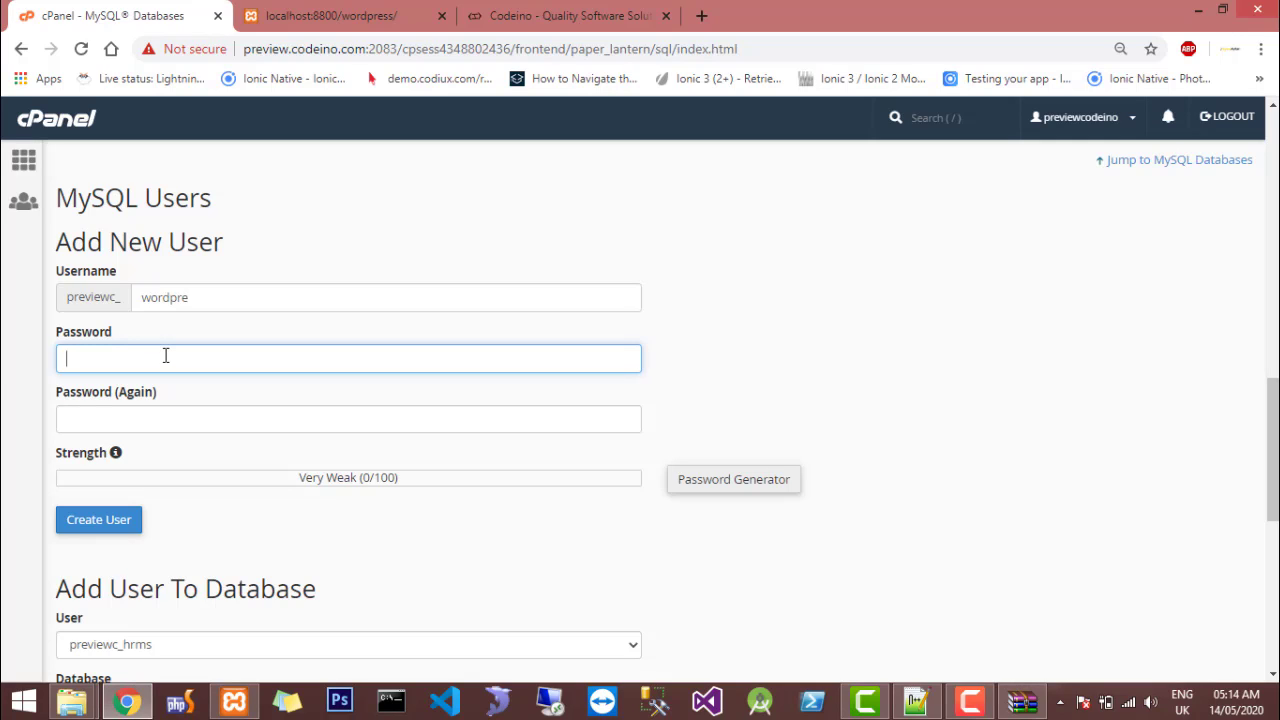
pyautogui.write('********')
pyautogui.press('Tab')
pyautogui.write('******')
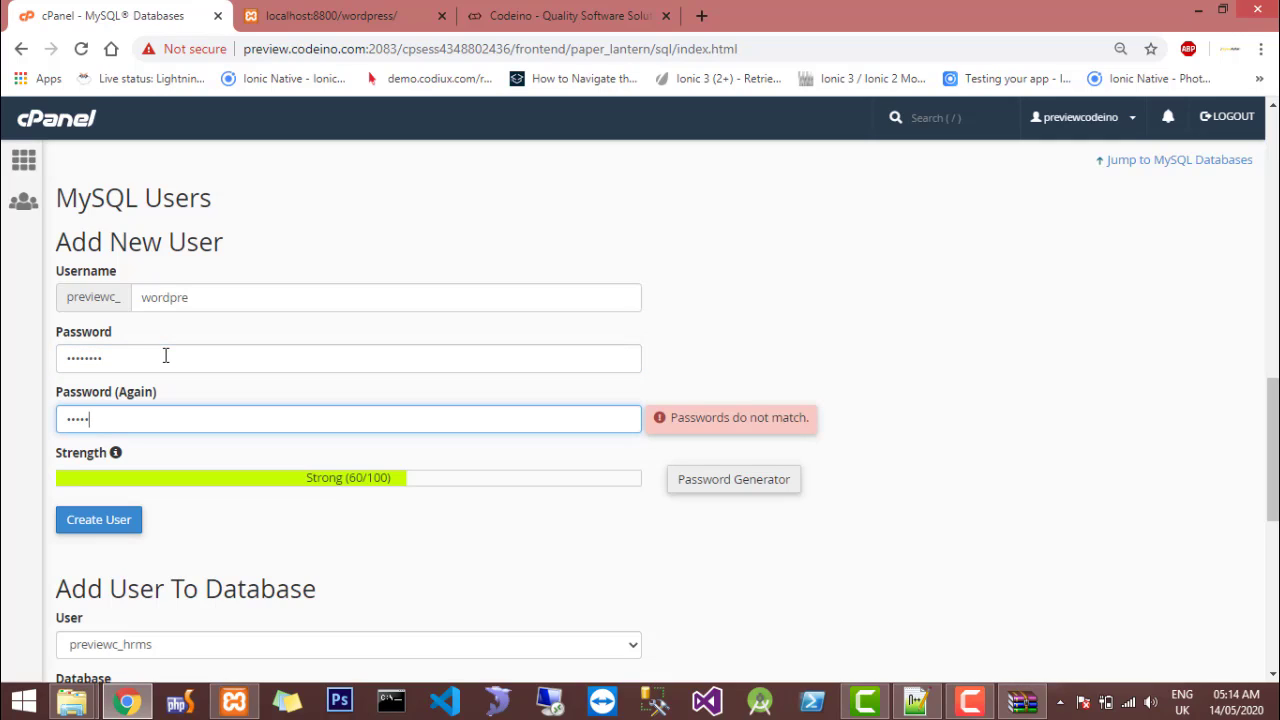
pyautogui.write('**')
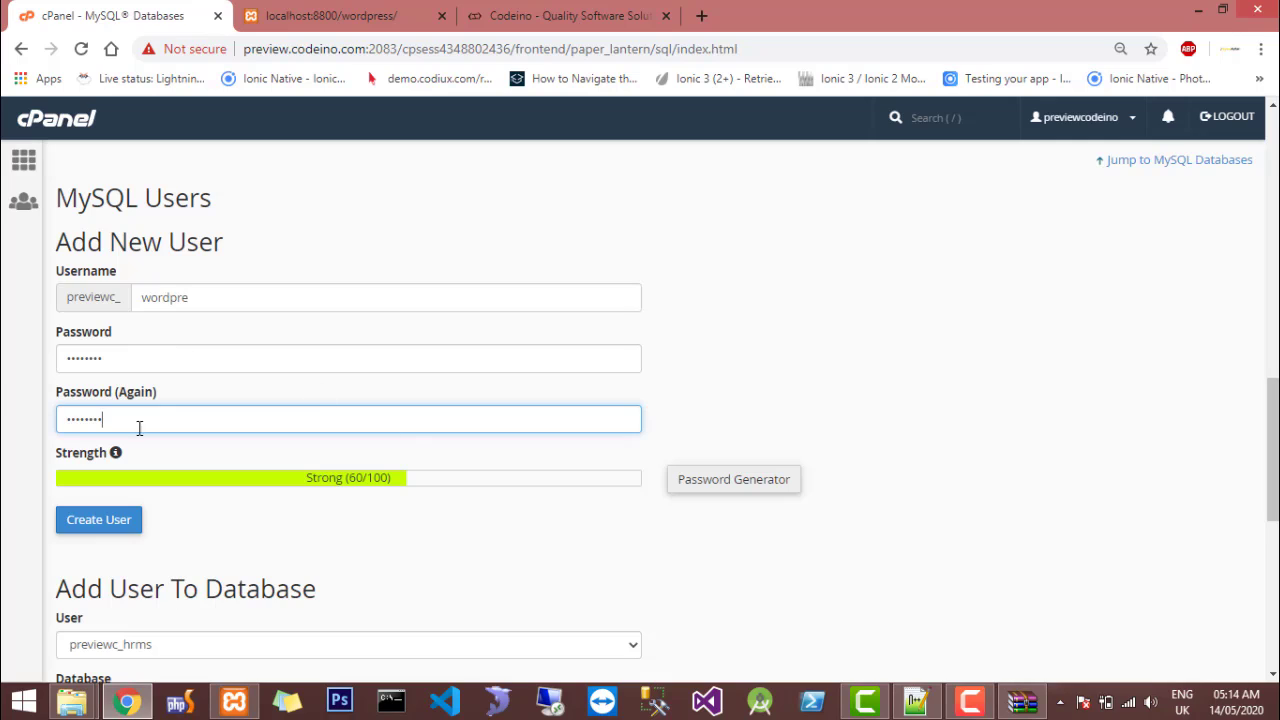
pyautogui.click(98, 520)
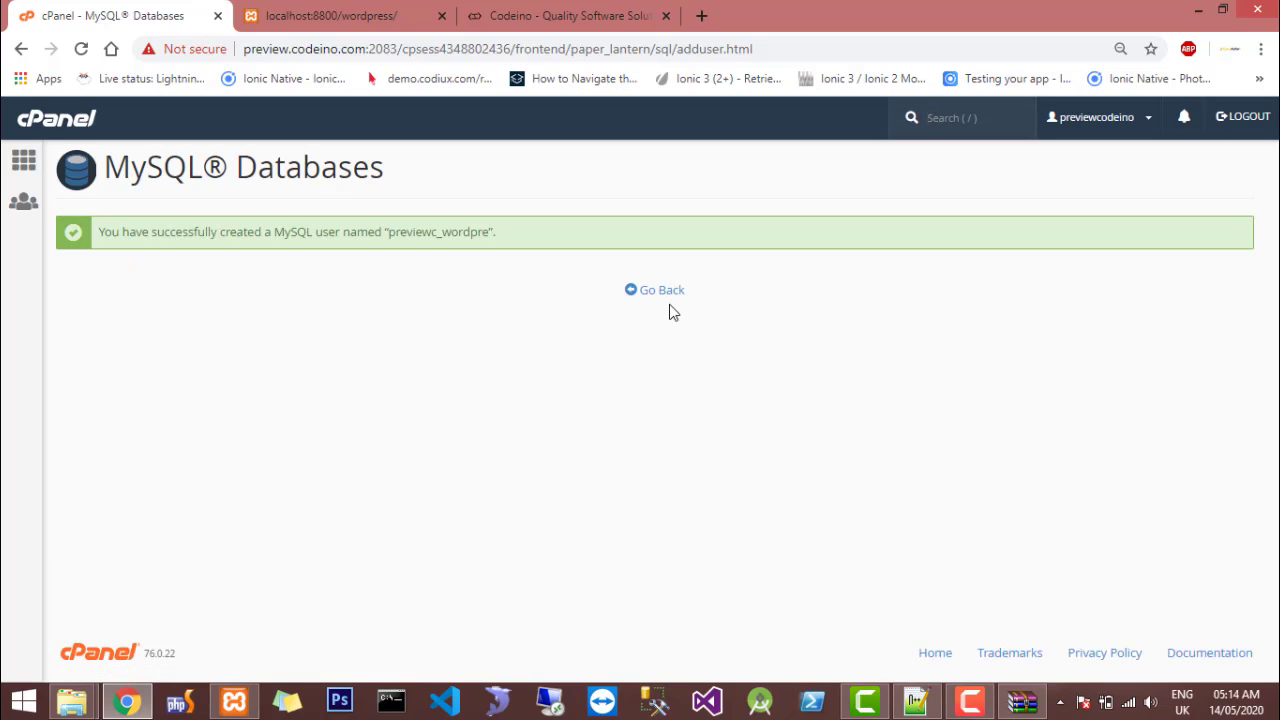
pyautogui.doubleClick(460, 231)
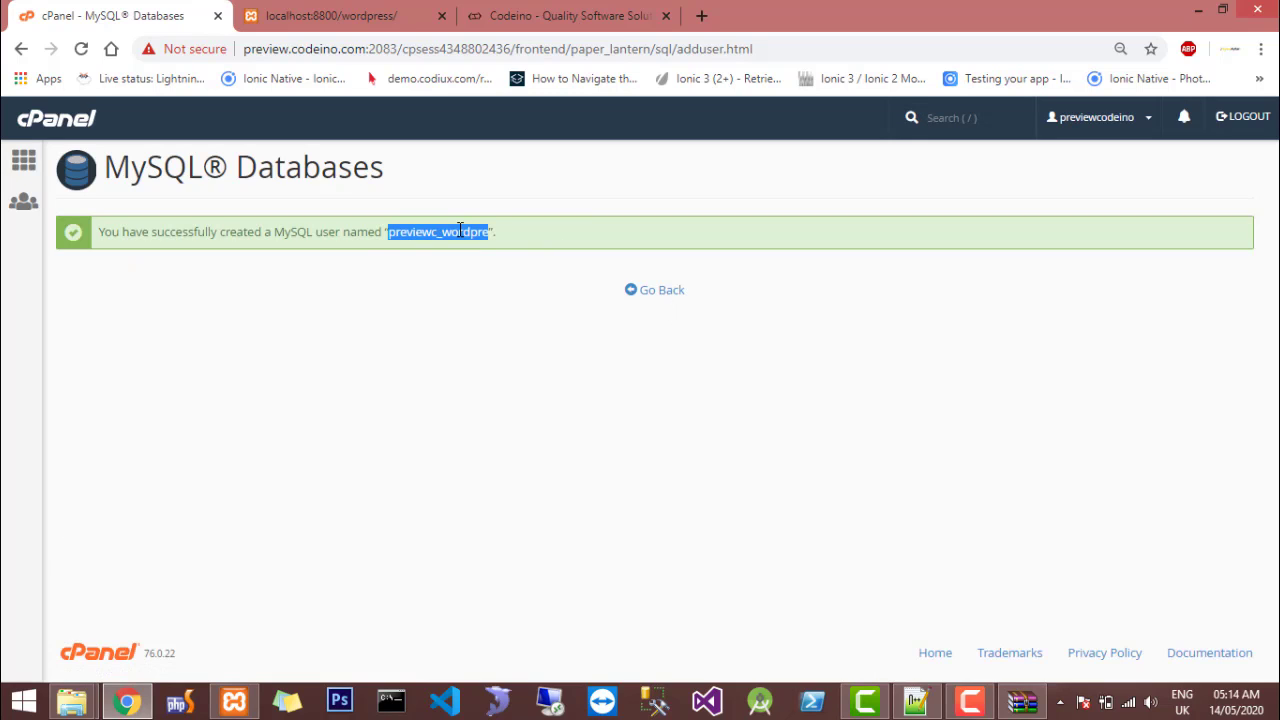
pyautogui.click(652, 290)
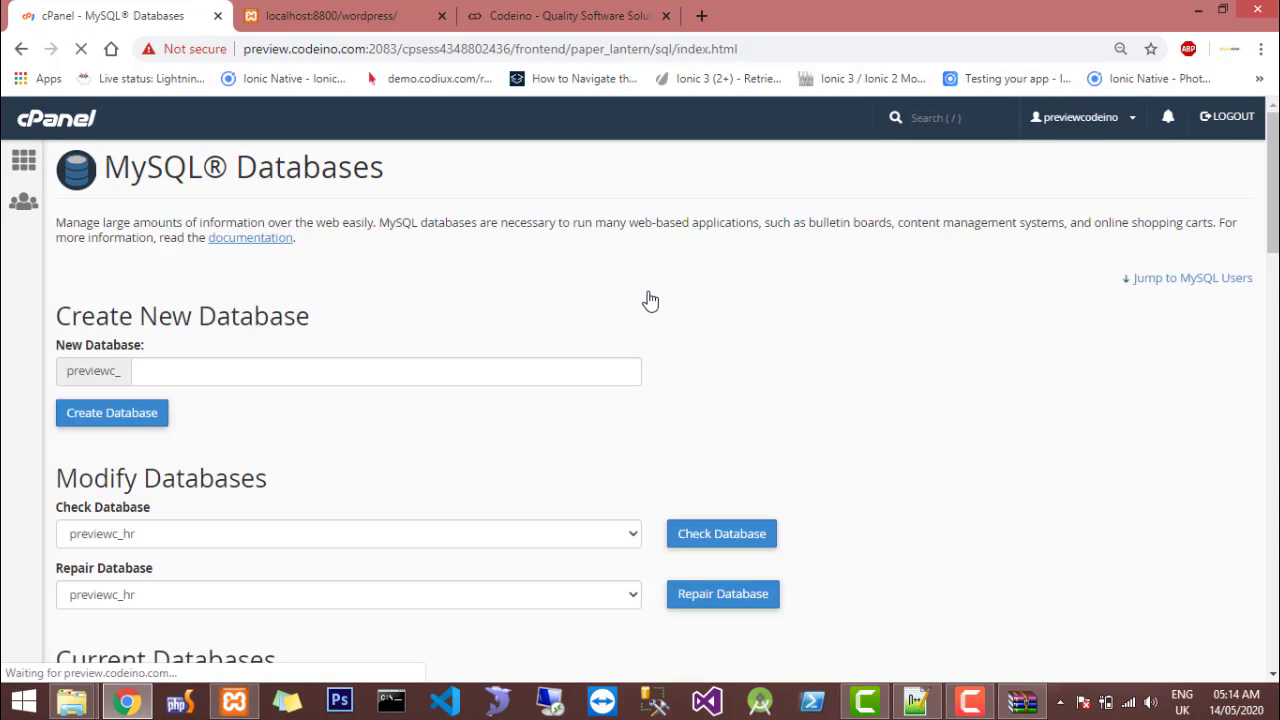
# - Add user previewc_wordpre to database previewc_wordpress
pyautogui.scroll(-8, 650, 300)
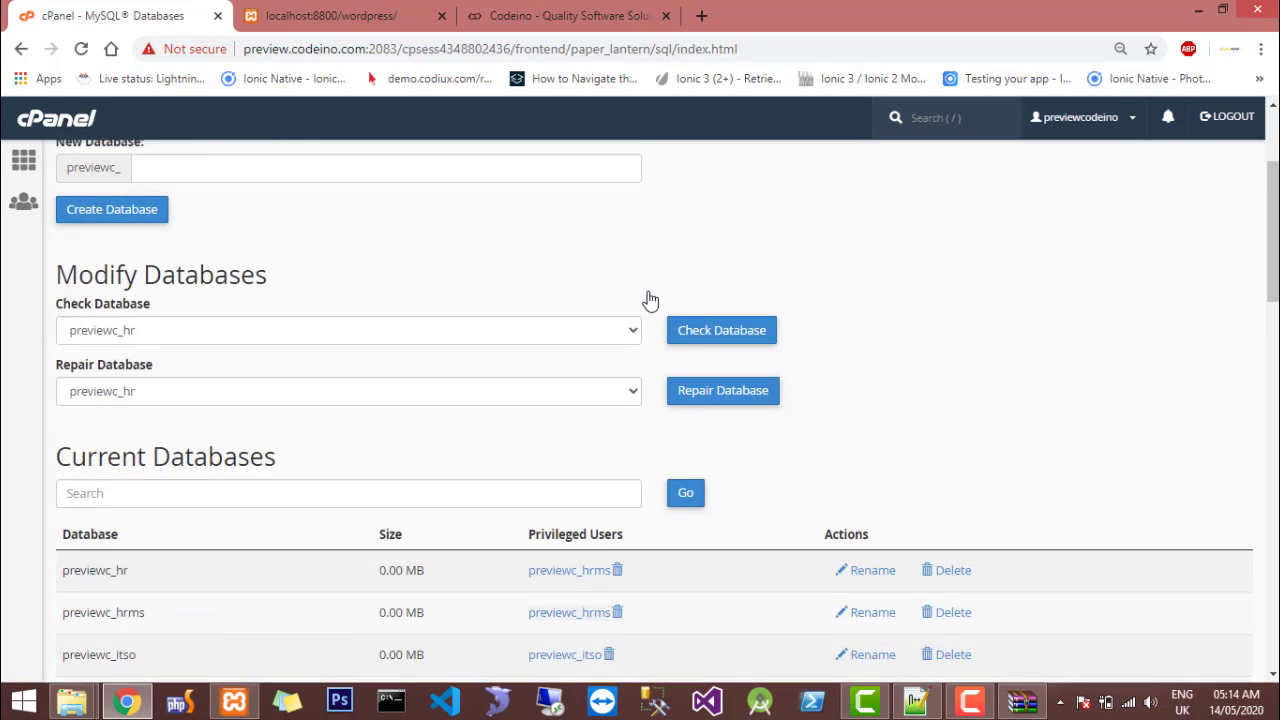
pyautogui.scroll(-6, 650, 300)
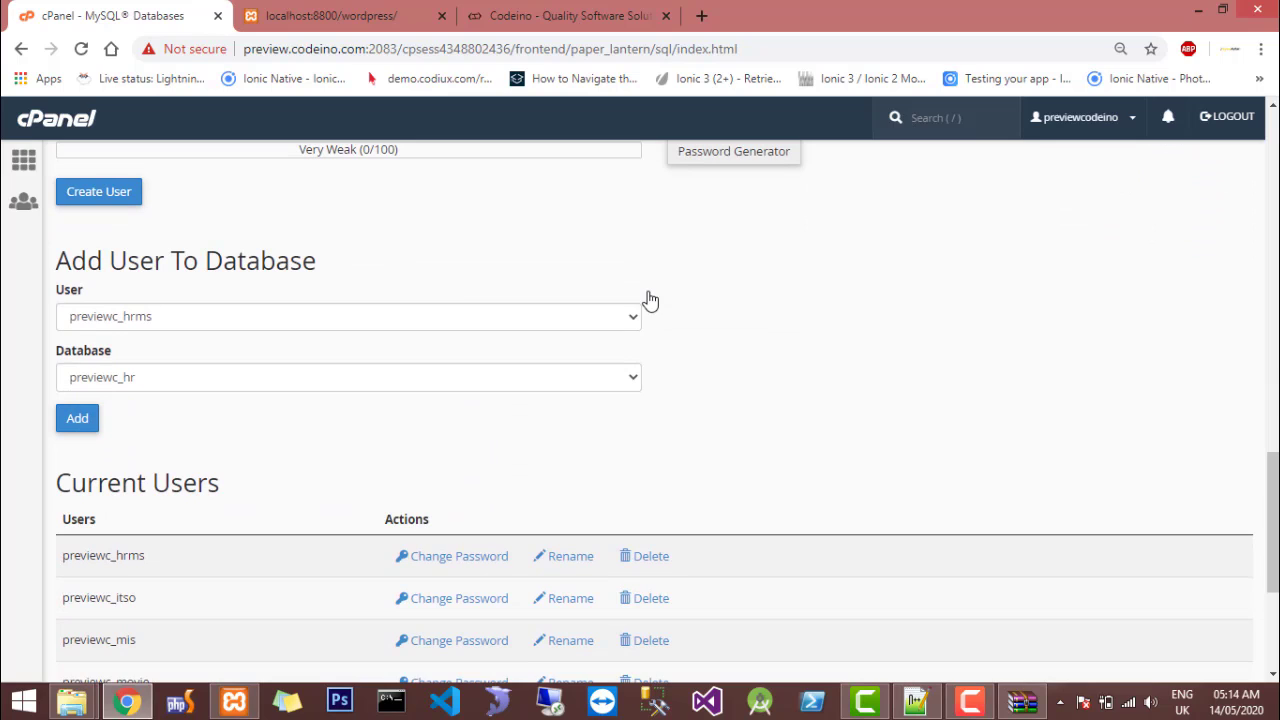
pyautogui.click(443, 316)
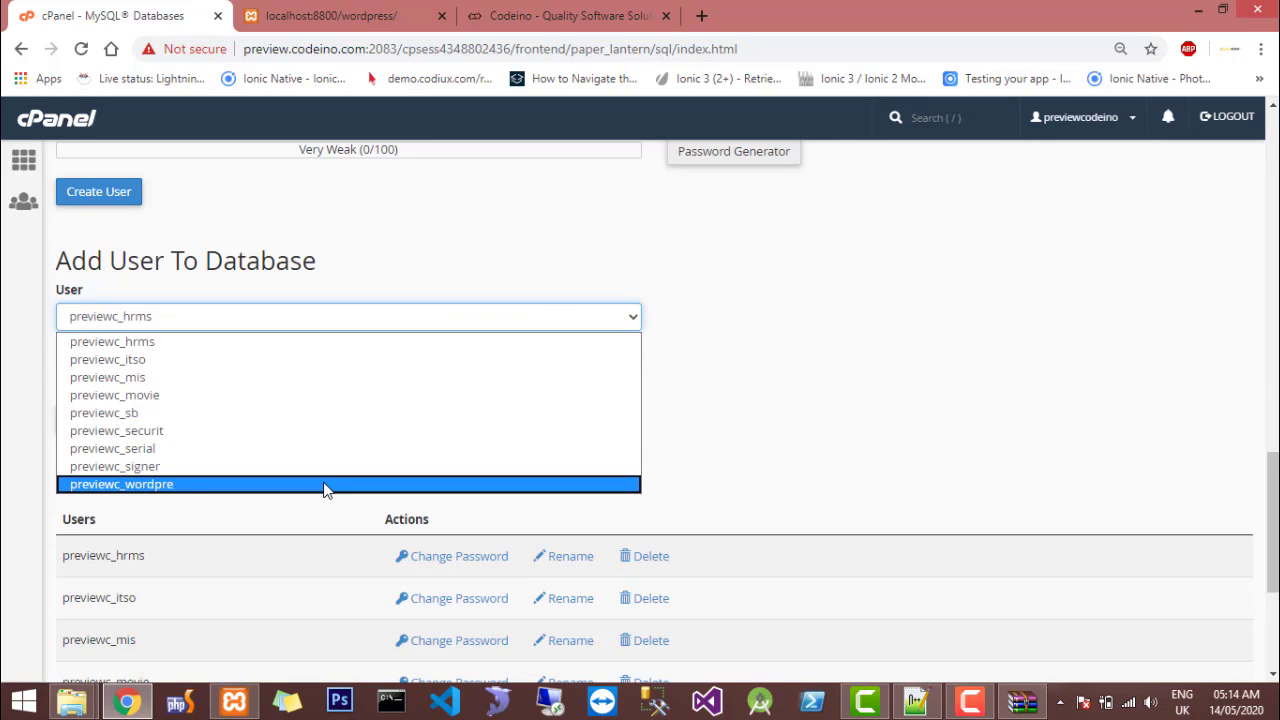
pyautogui.click(323, 485)
pyautogui.click(200, 378)
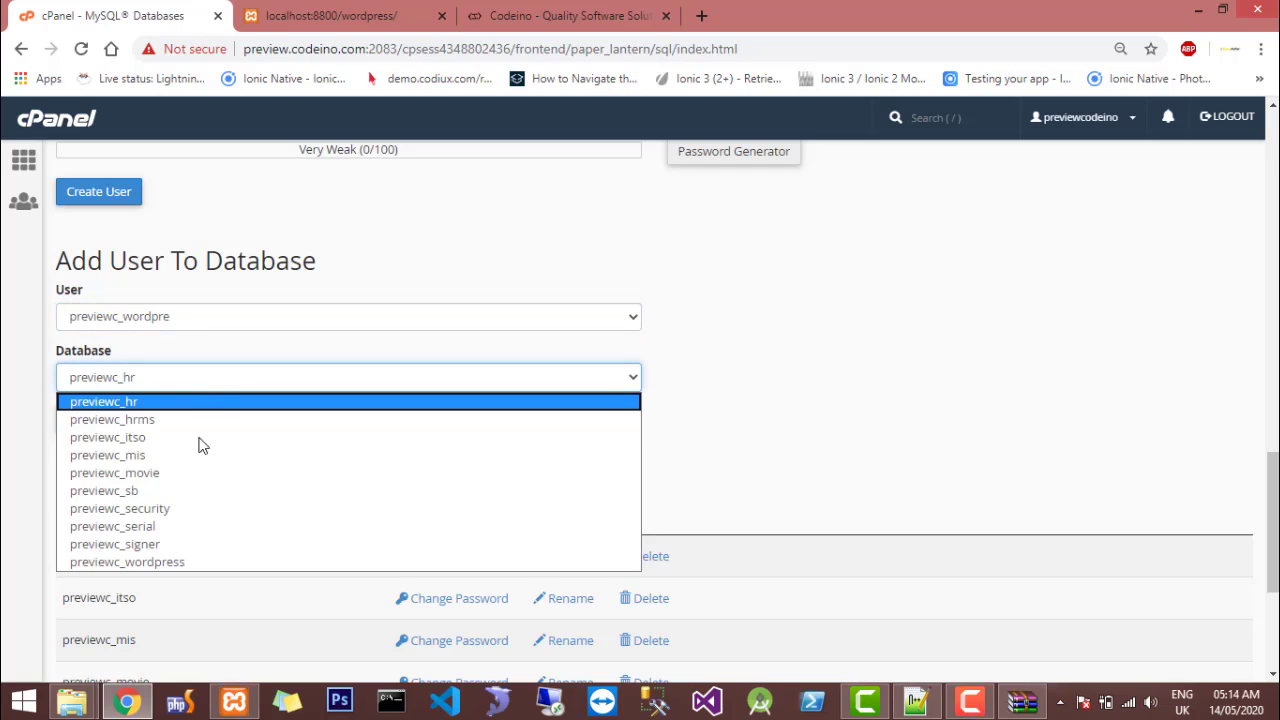
pyautogui.click(208, 562)
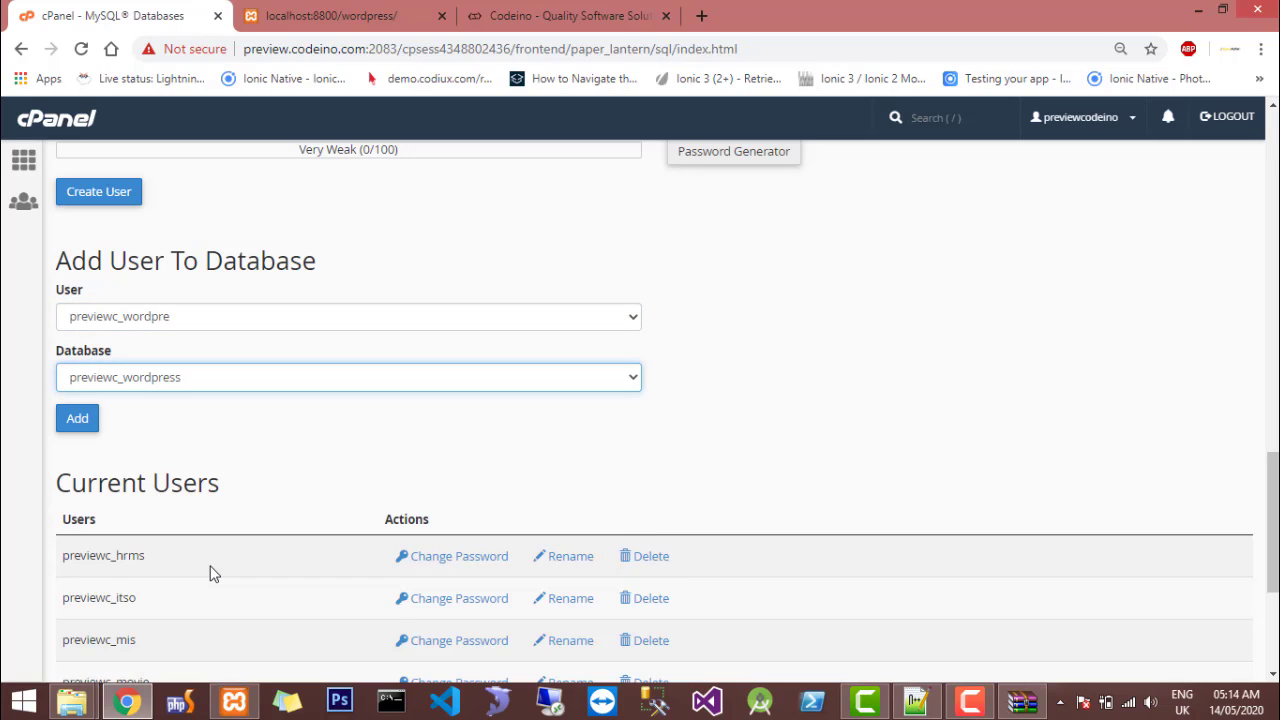
pyautogui.scroll(-1, 210, 570)
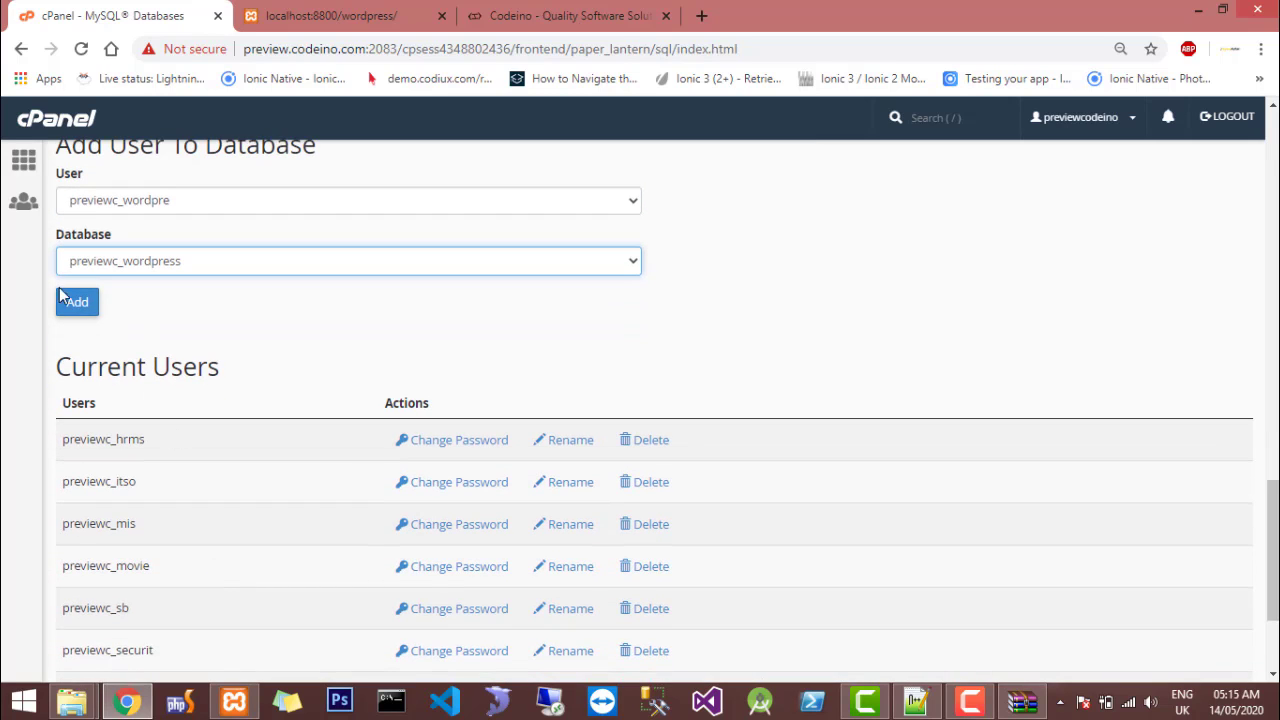
pyautogui.click(77, 305)
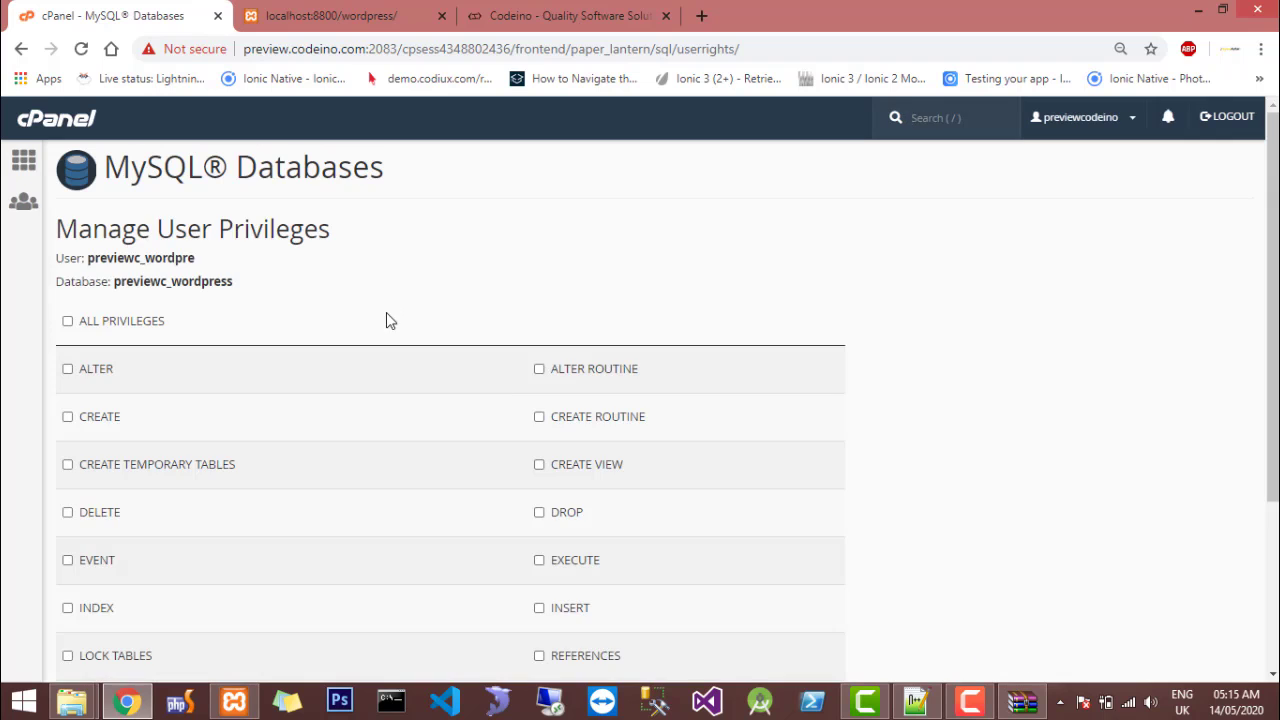
# - Grant the user all privileges on the database and save the changes
pyautogui.click(67, 321)
pyautogui.scroll(-3, 68, 330)
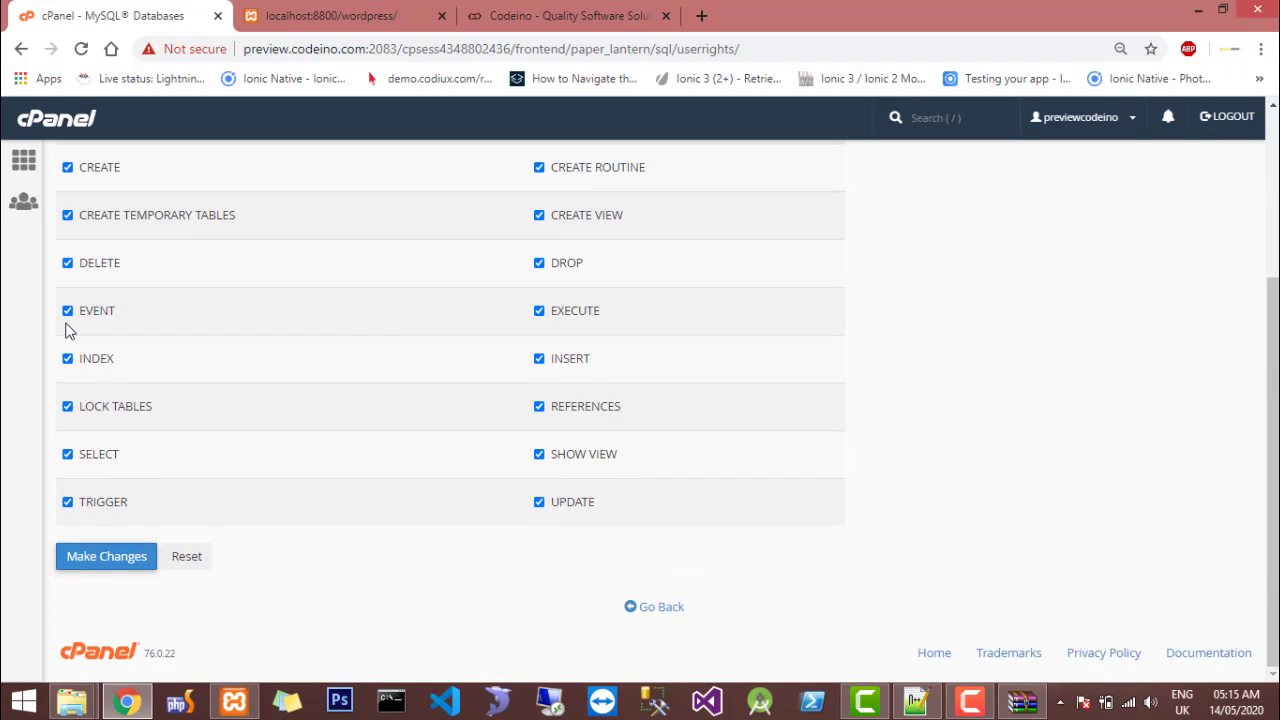
pyautogui.click(134, 558)
# - Open the File Manager from the cPanel home page and enter the public_html folder
pyautogui.click(26, 172)
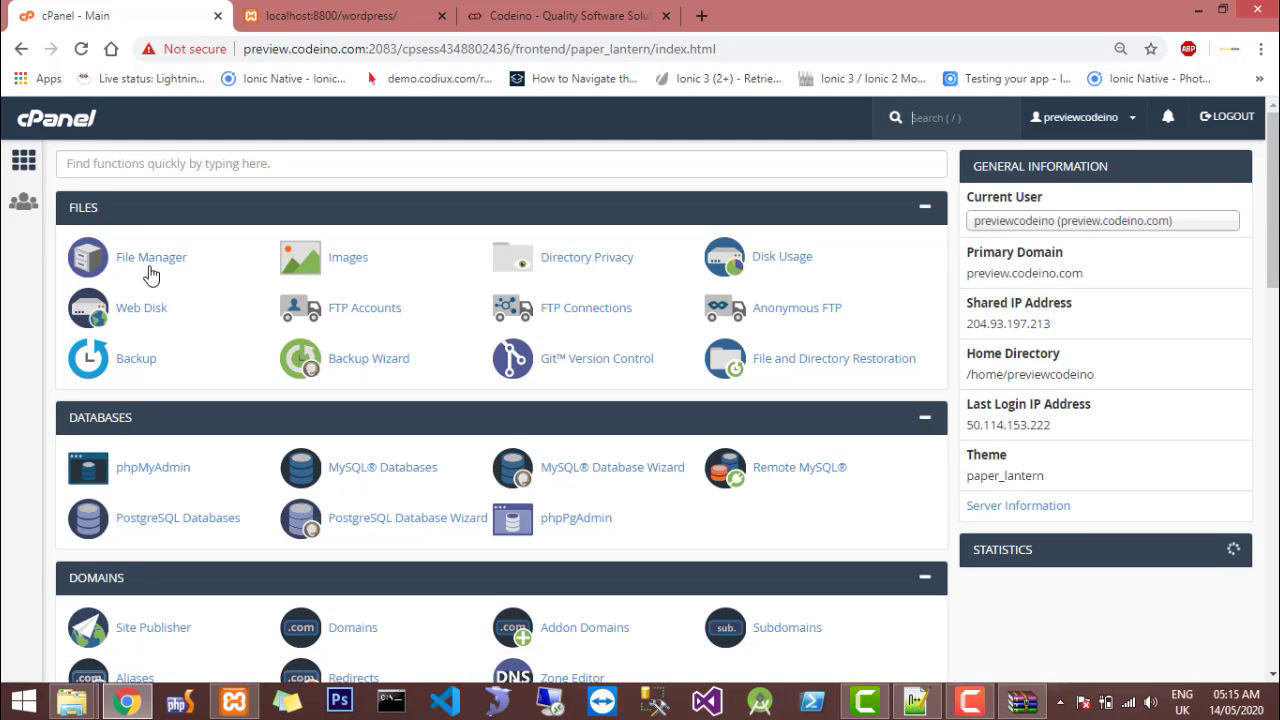
pyautogui.click(146, 262)
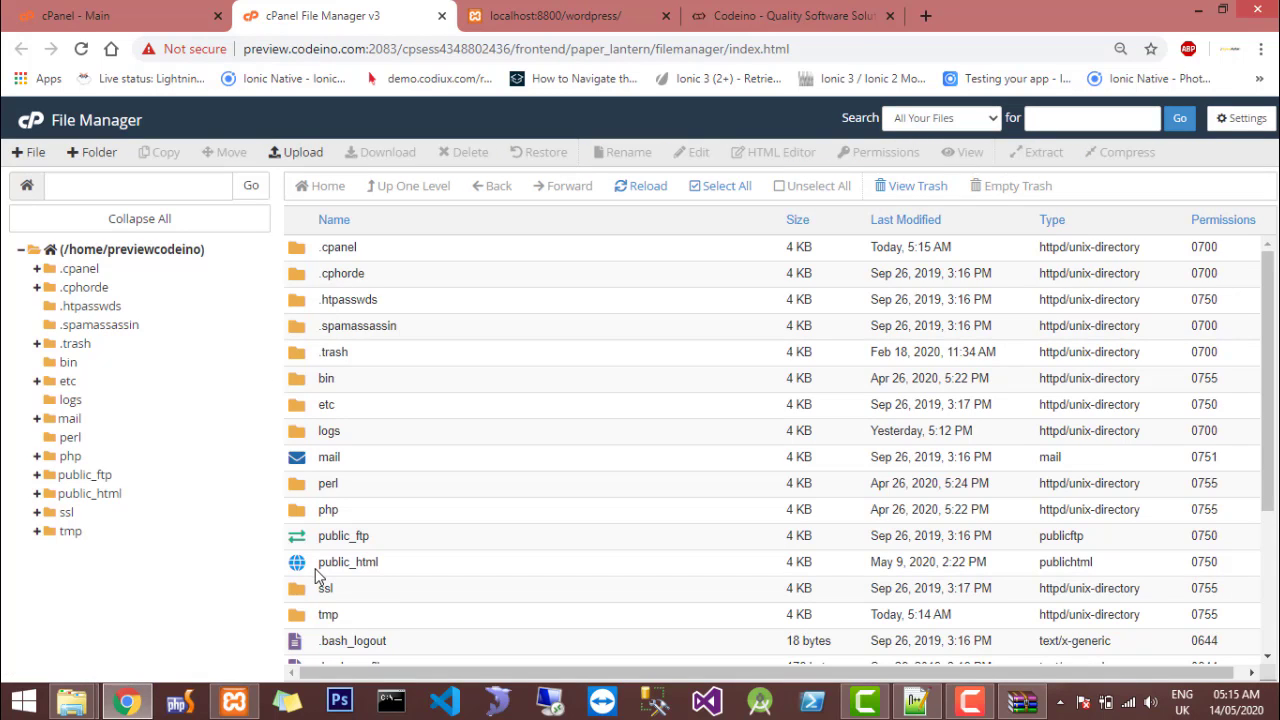
pyautogui.click(297, 568)
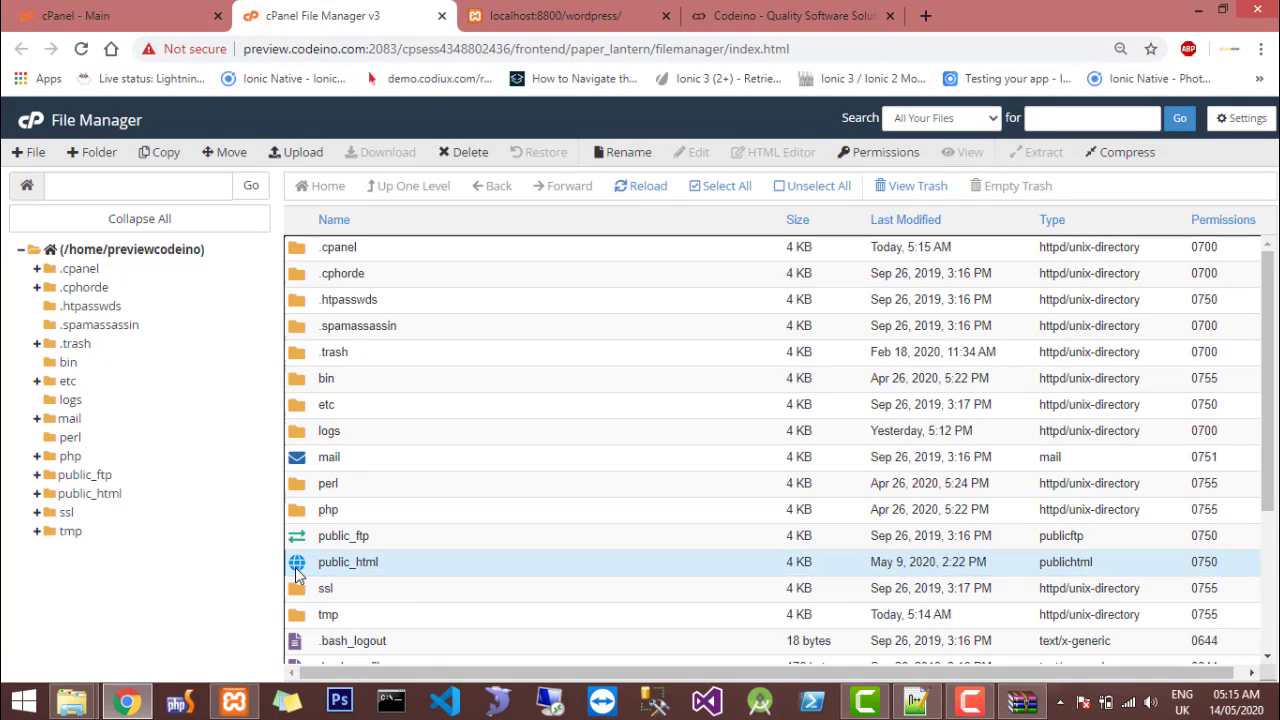
pyautogui.doubleClick(297, 568)
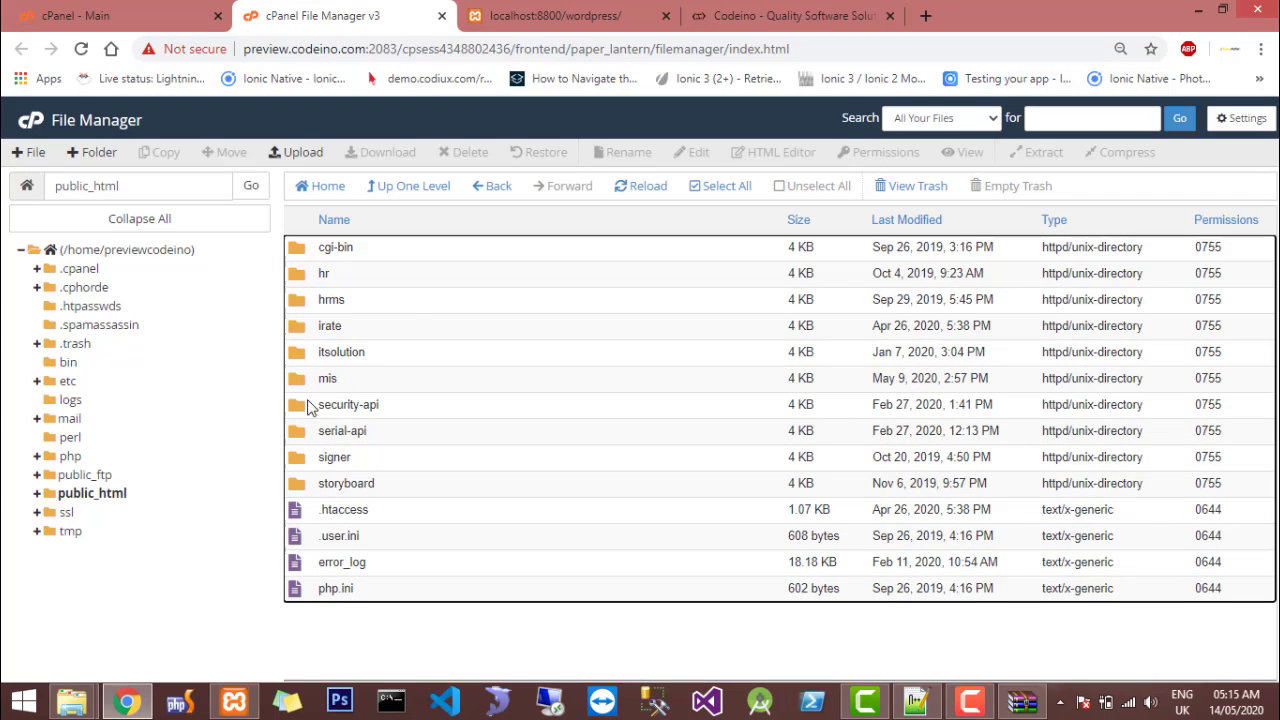
# - Create a new folder named wordpress inside public_html
pyautogui.click(90, 166)
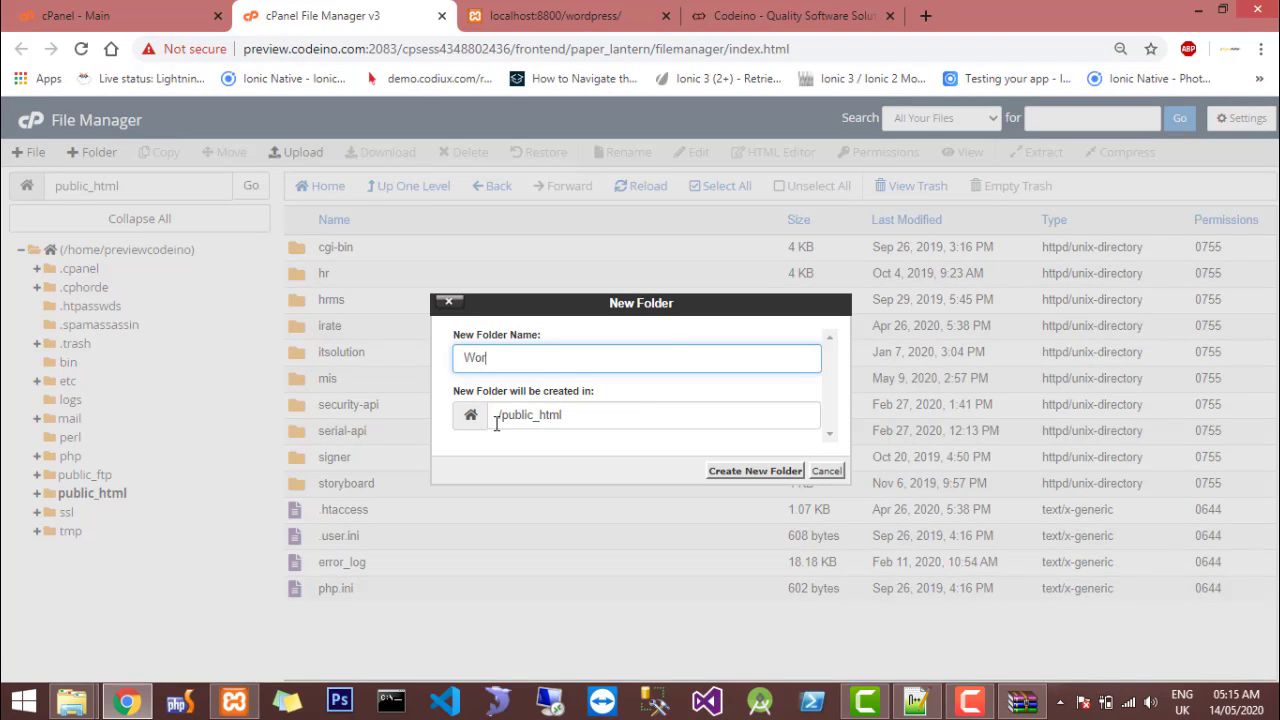
pyautogui.press('Home')
pyautogui.press('Delete')
pyautogui.write('w')
pyautogui.click(790, 472)
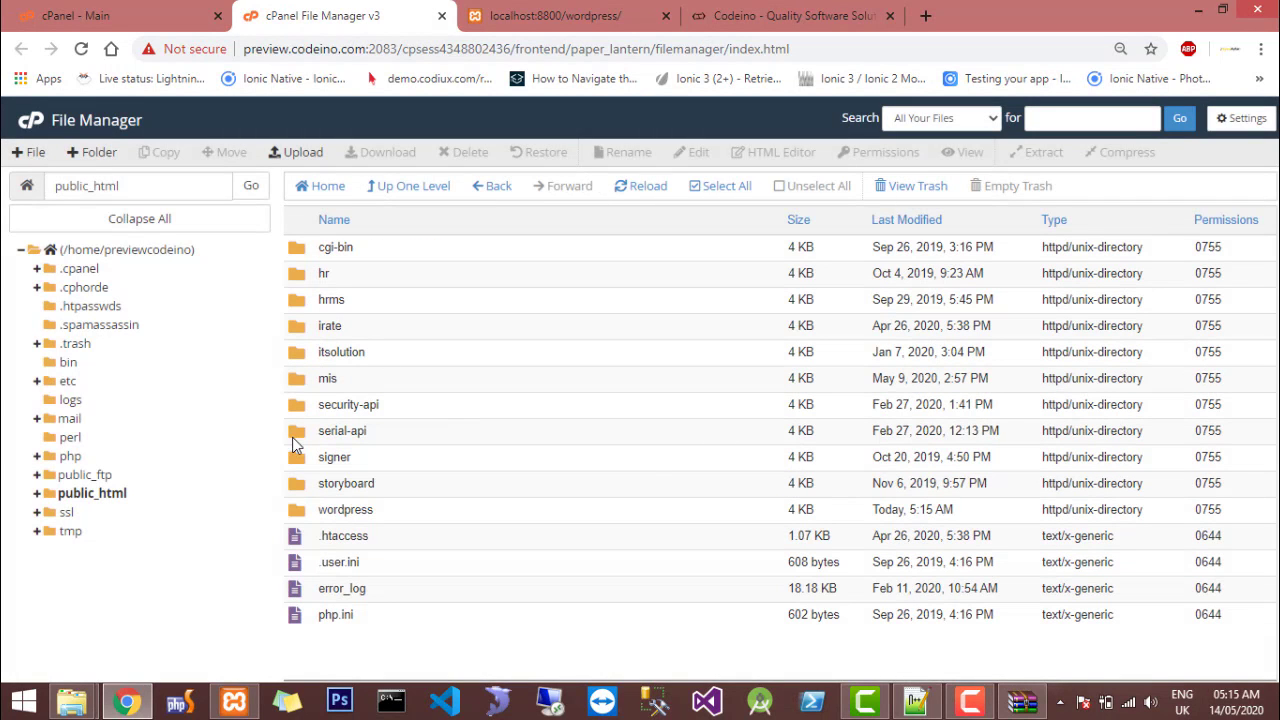
# - Open the new wordpress folder and locate the local wordpress zip archive in the htdocs wordpress folder
pyautogui.doubleClick(297, 514)
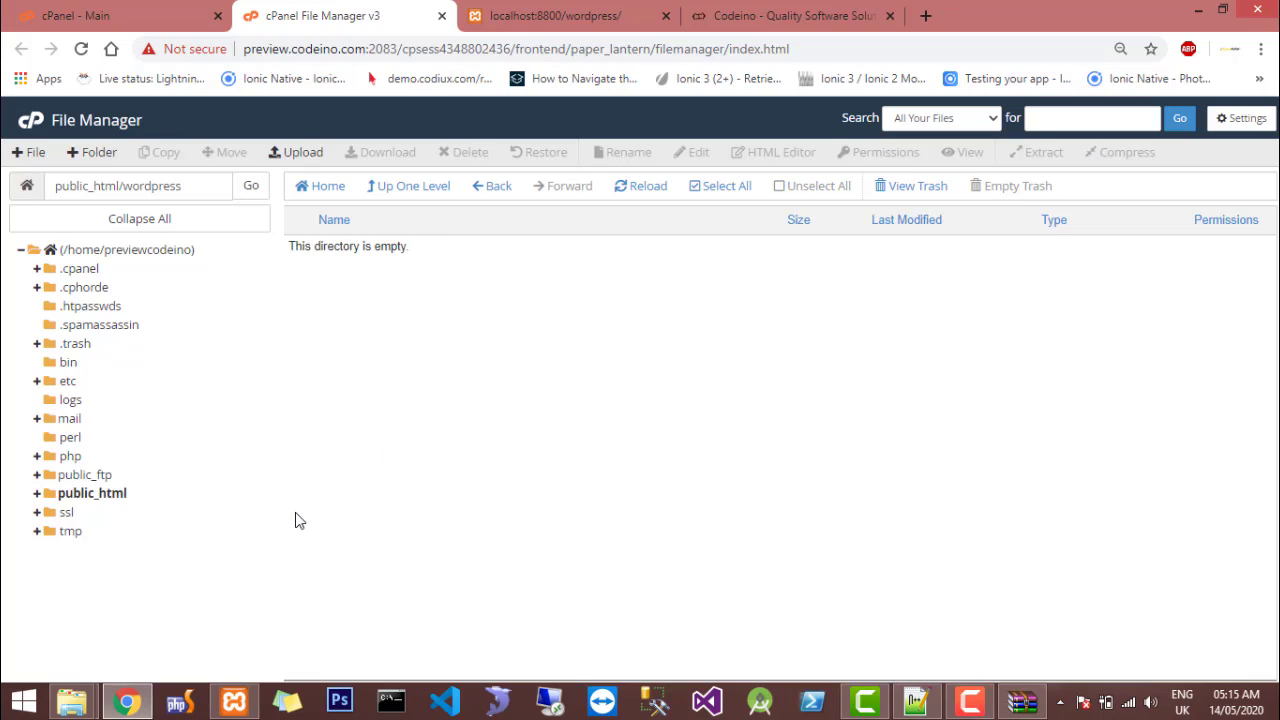
pyautogui.hotkey('alt', 'Tab')
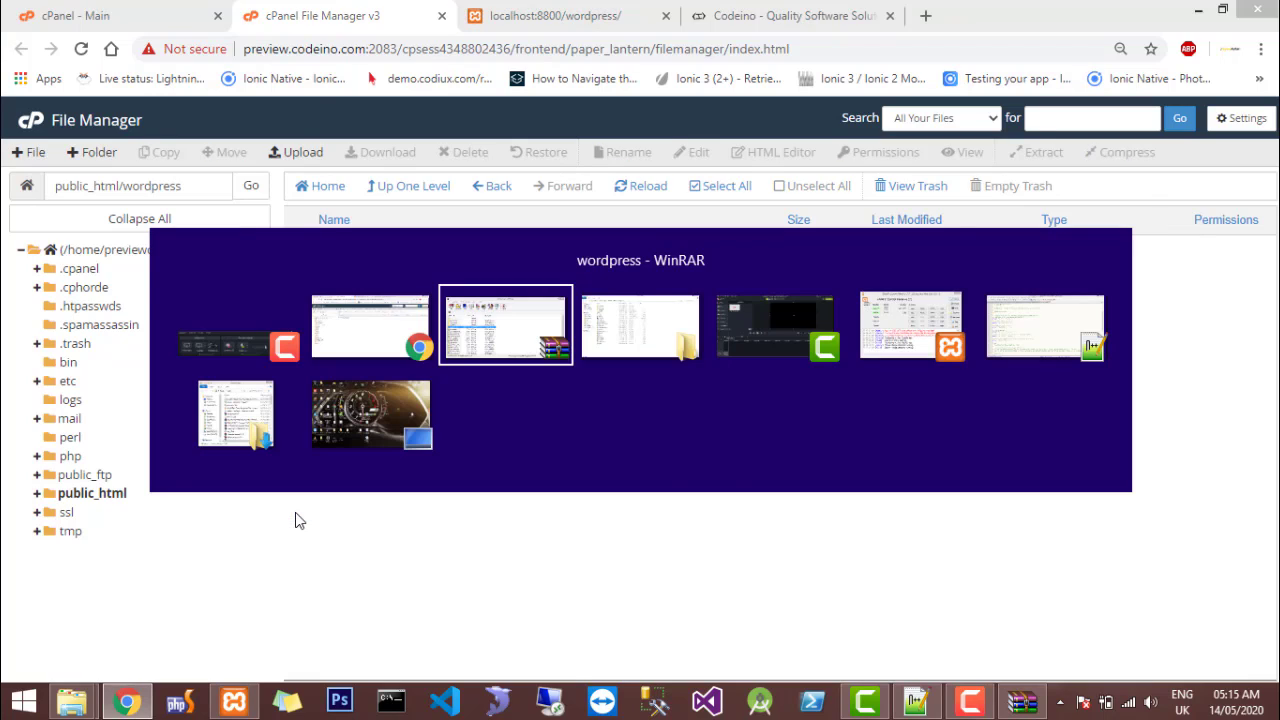
pyautogui.hotkey('alt', 'Tab')
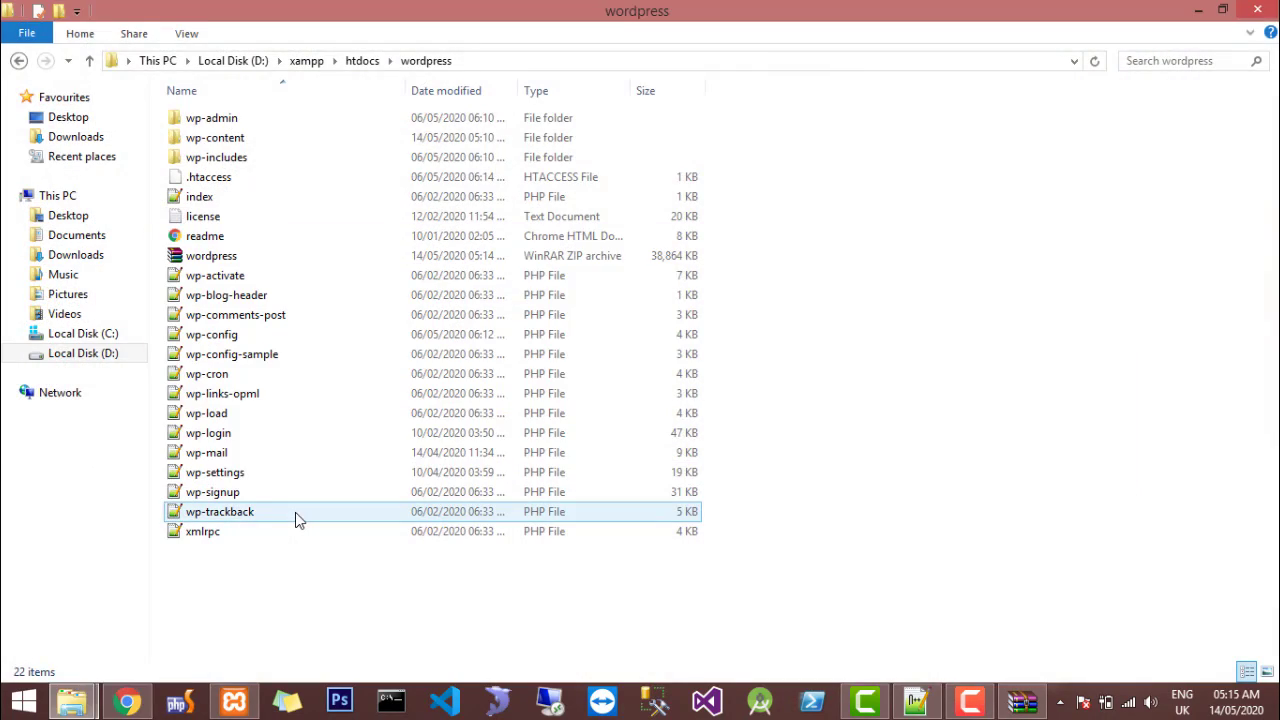
pyautogui.click(180, 258)
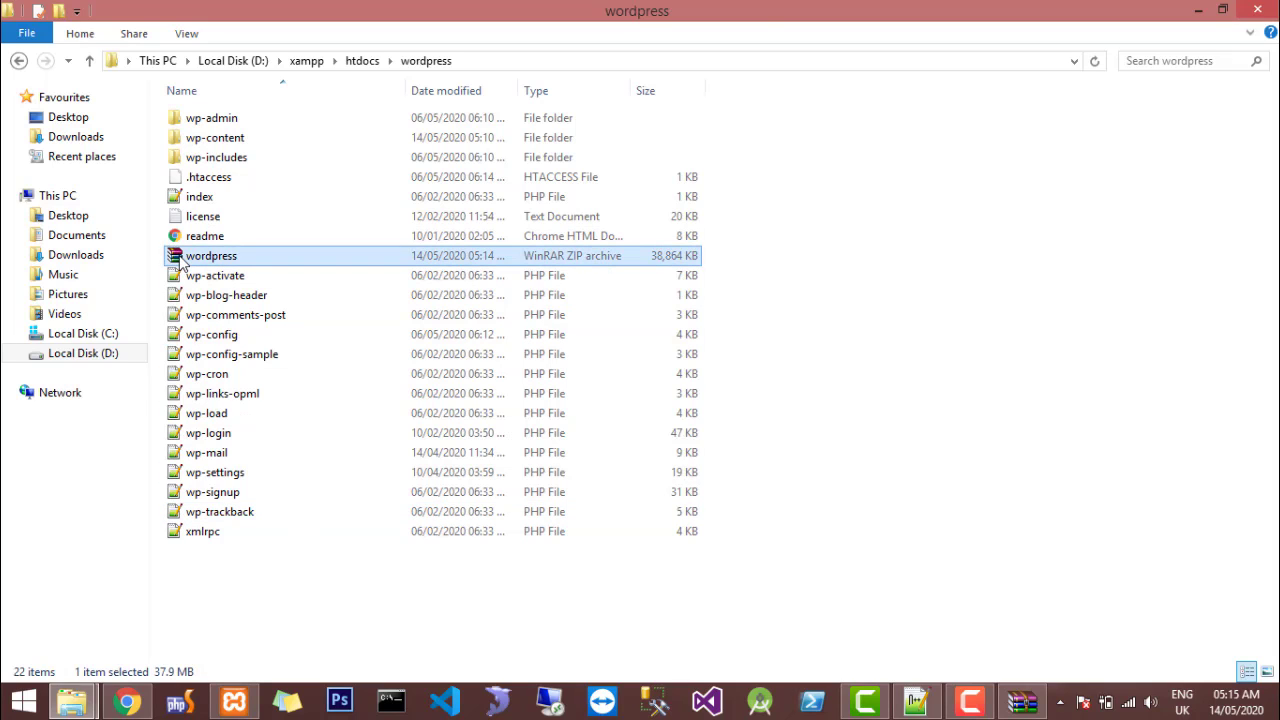
pyautogui.hotkey('alt', 'Tab')
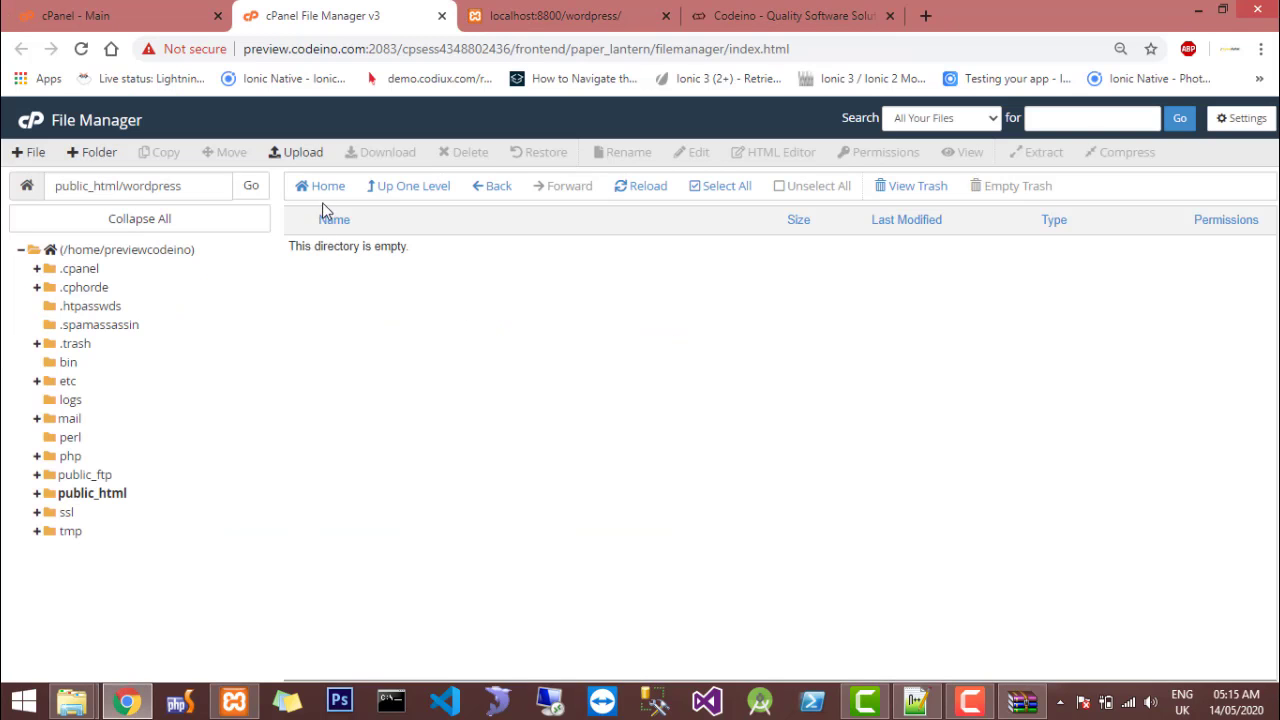
# - Upload the wordpress zip archive from D:\xampp\htdocs\wordpress into the server's wordpress folder
pyautogui.click(288, 158)
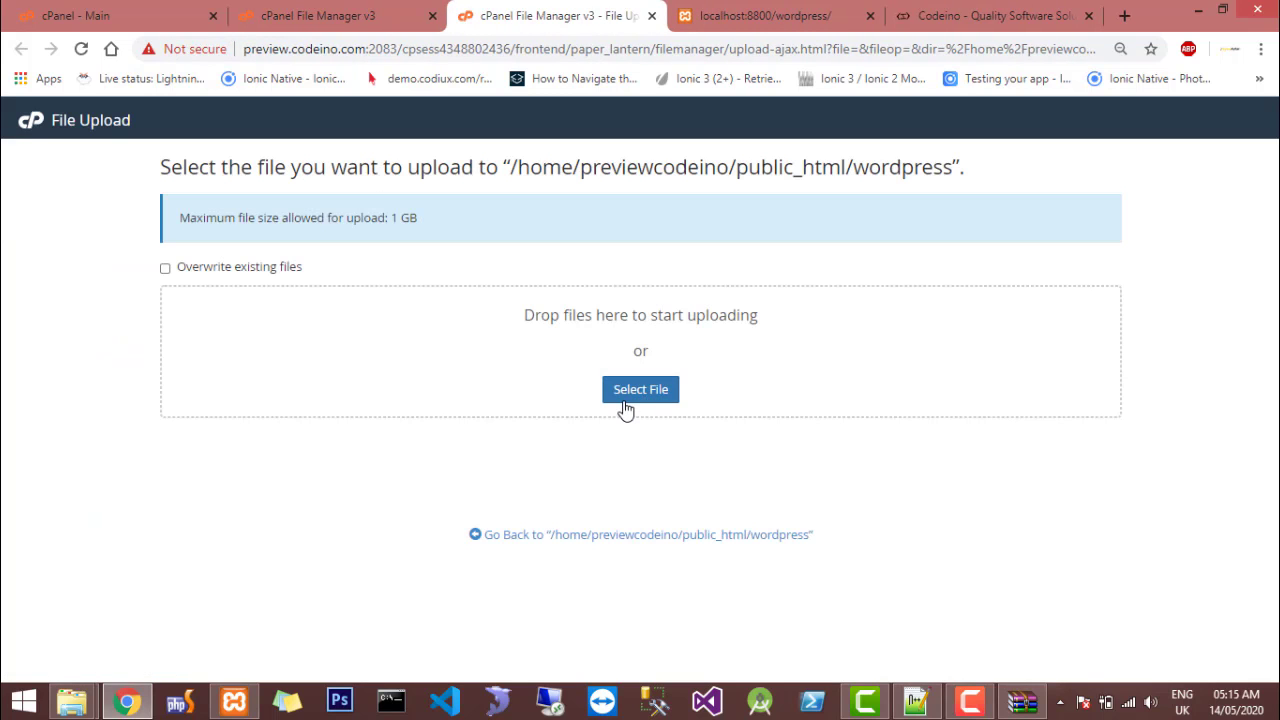
pyautogui.click(623, 403)
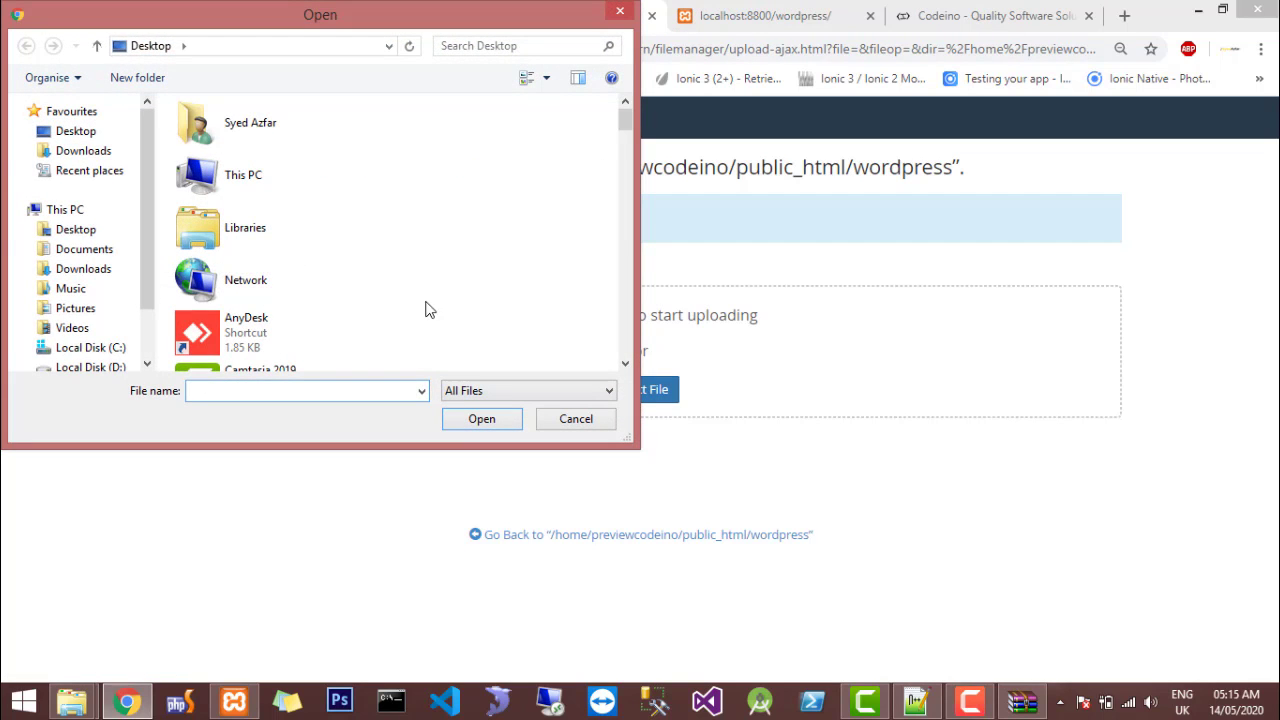
pyautogui.click(119, 366)
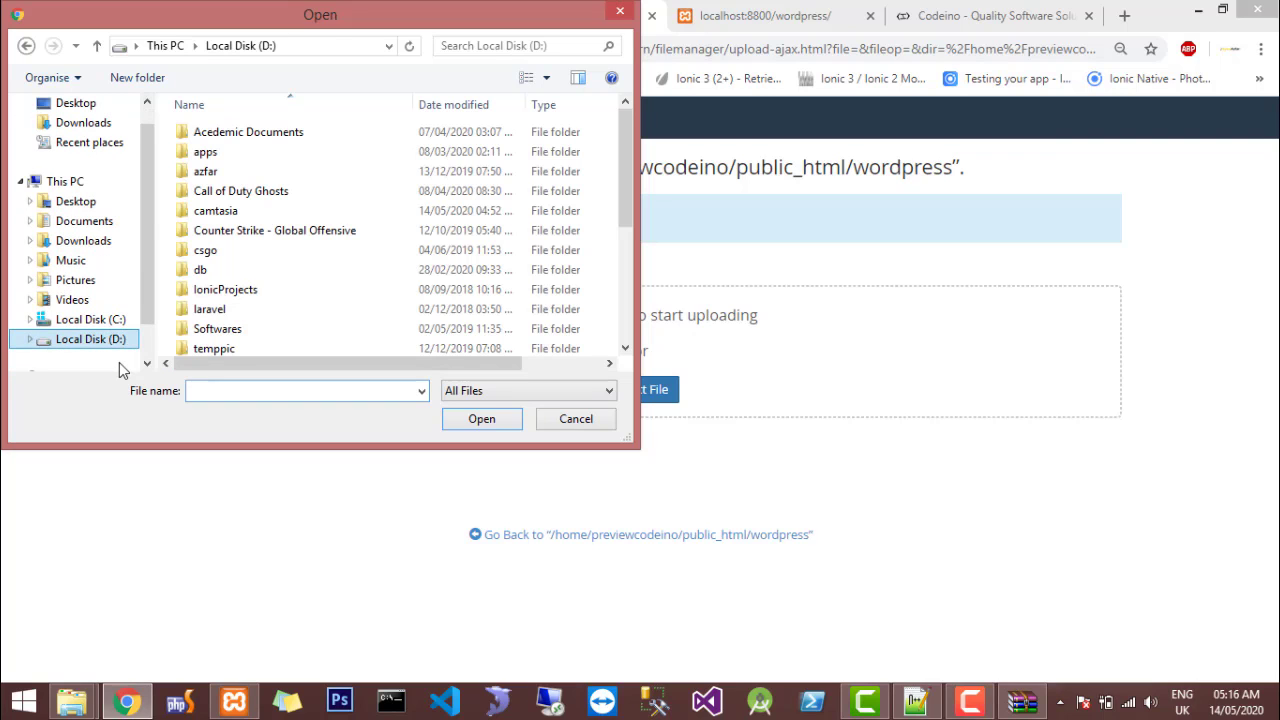
pyautogui.click(212, 337)
pyautogui.press('x')
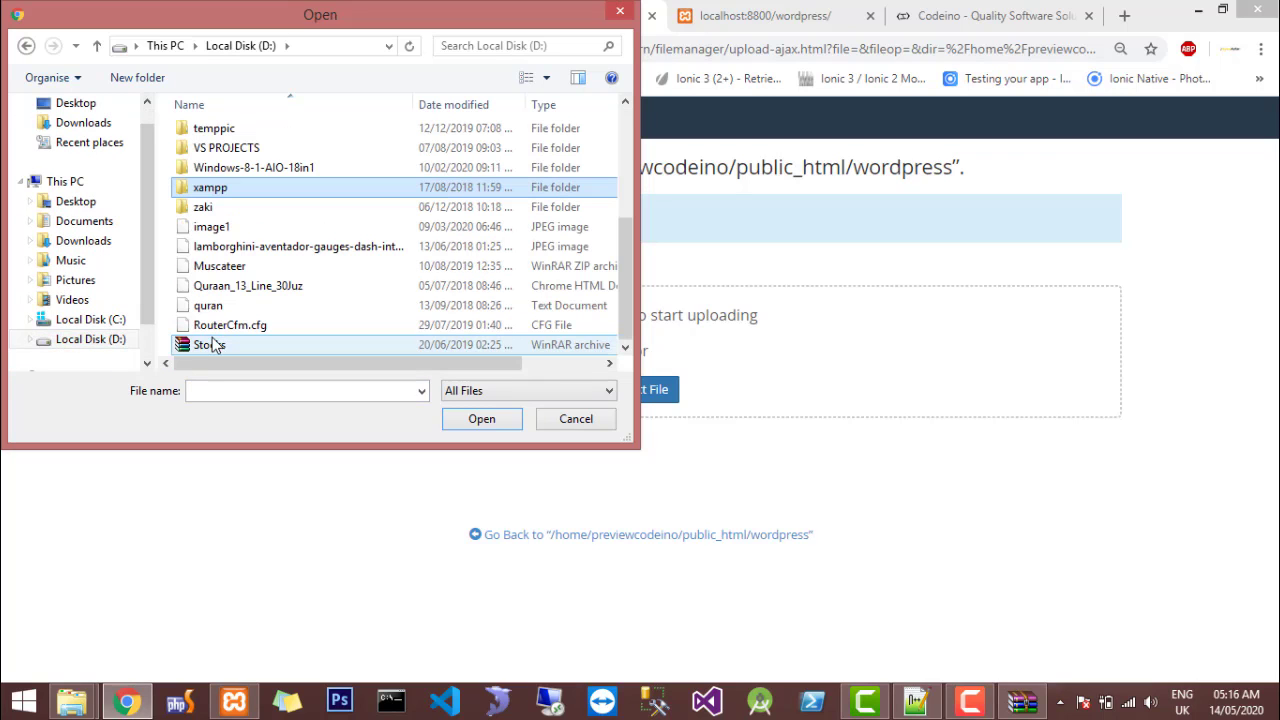
pyautogui.press('Return')
pyautogui.press('h')
pyautogui.press('Return')
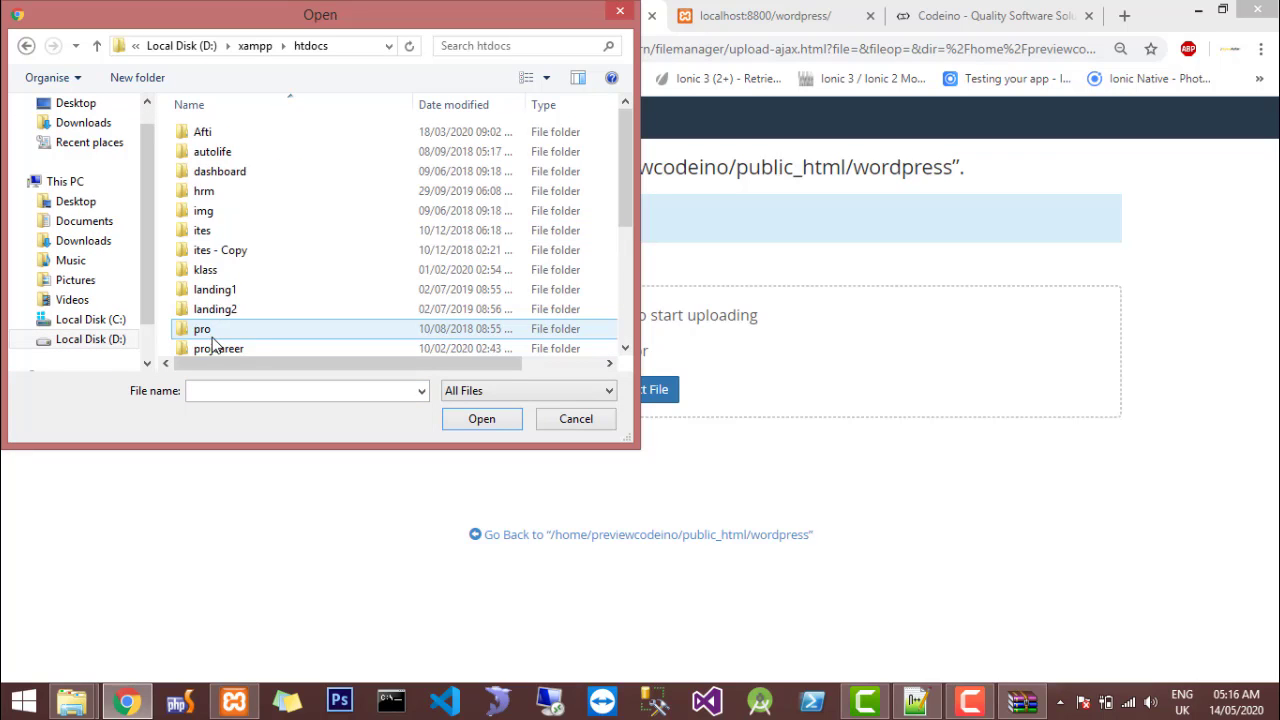
pyautogui.press('a')
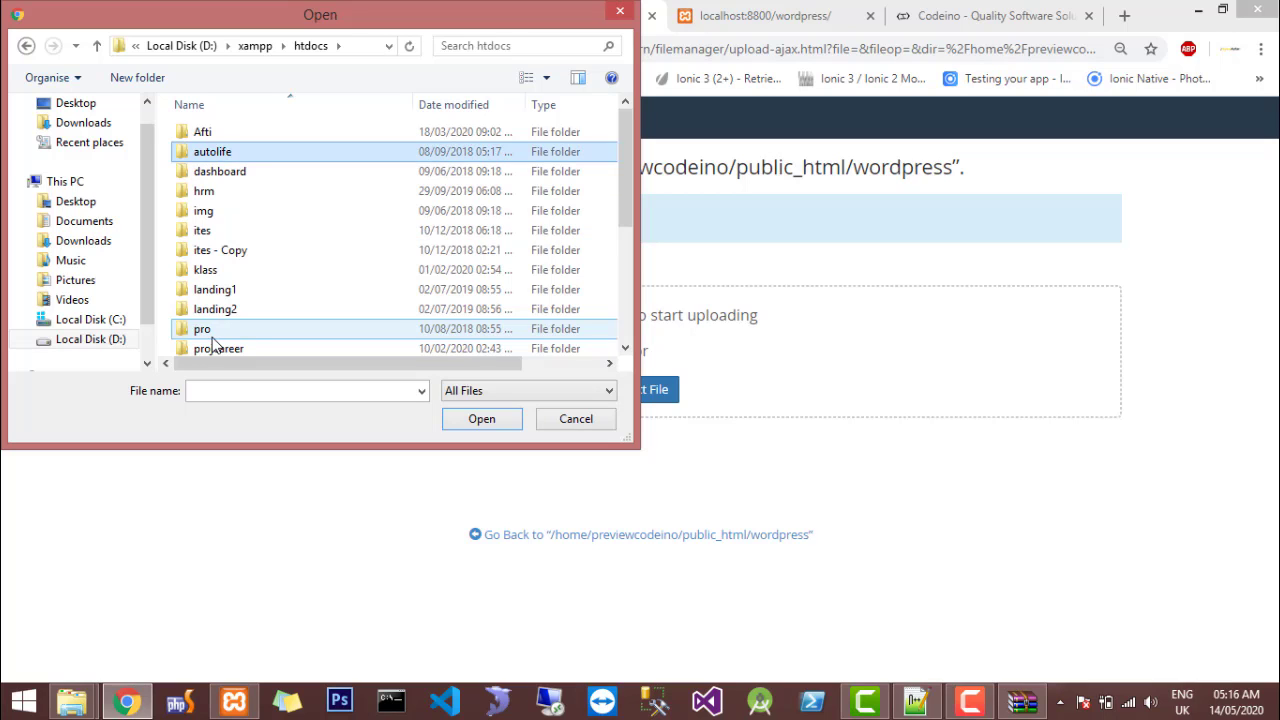
pyautogui.press('w')
pyautogui.press('Return')
pyautogui.press('BackSpace')
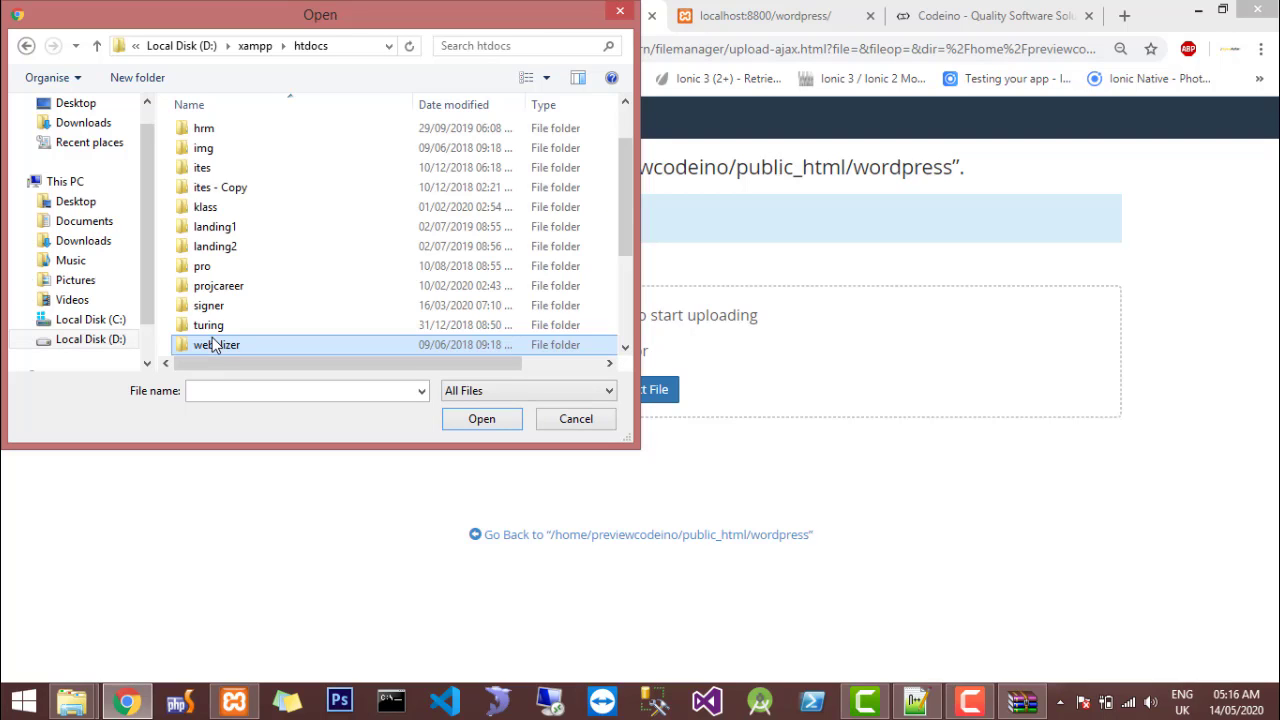
pyautogui.press('Down')
pyautogui.press('Return')
pyautogui.press('Down')
pyautogui.press('Down')
pyautogui.press('Down')
pyautogui.press('Down')
pyautogui.press('Down')
pyautogui.press('Down')
pyautogui.press('Down')
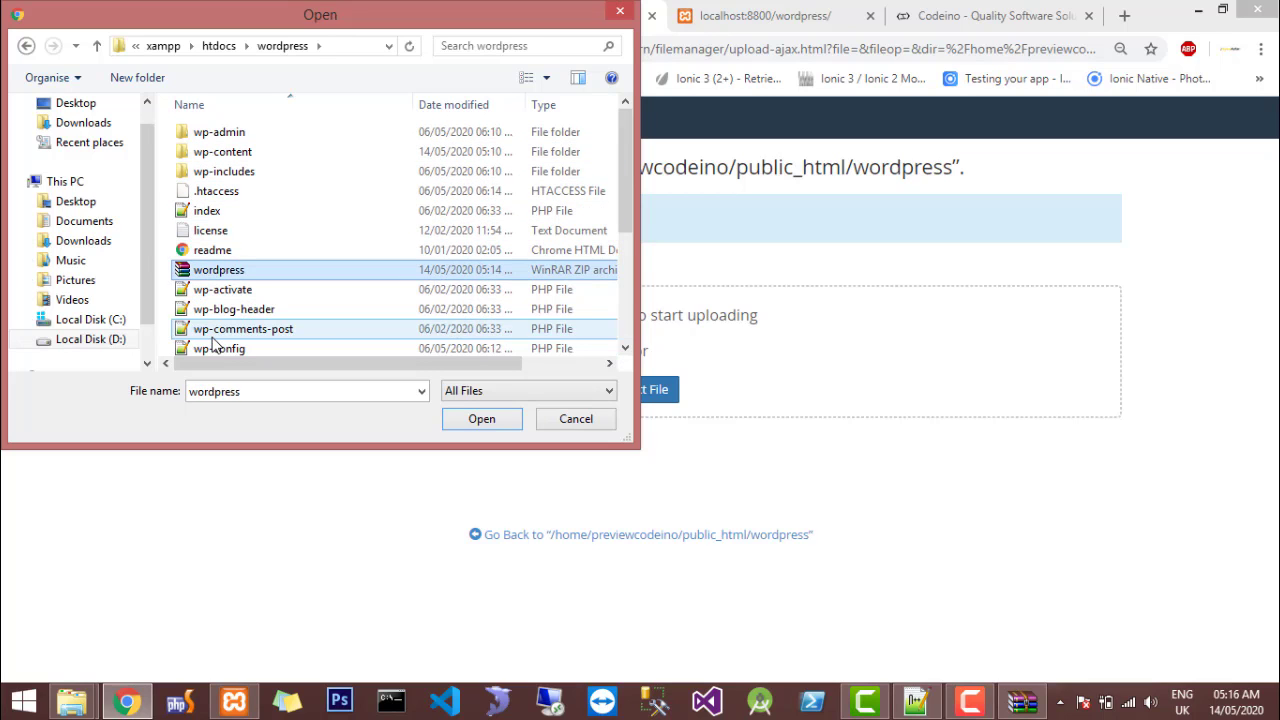
pyautogui.press('Return')
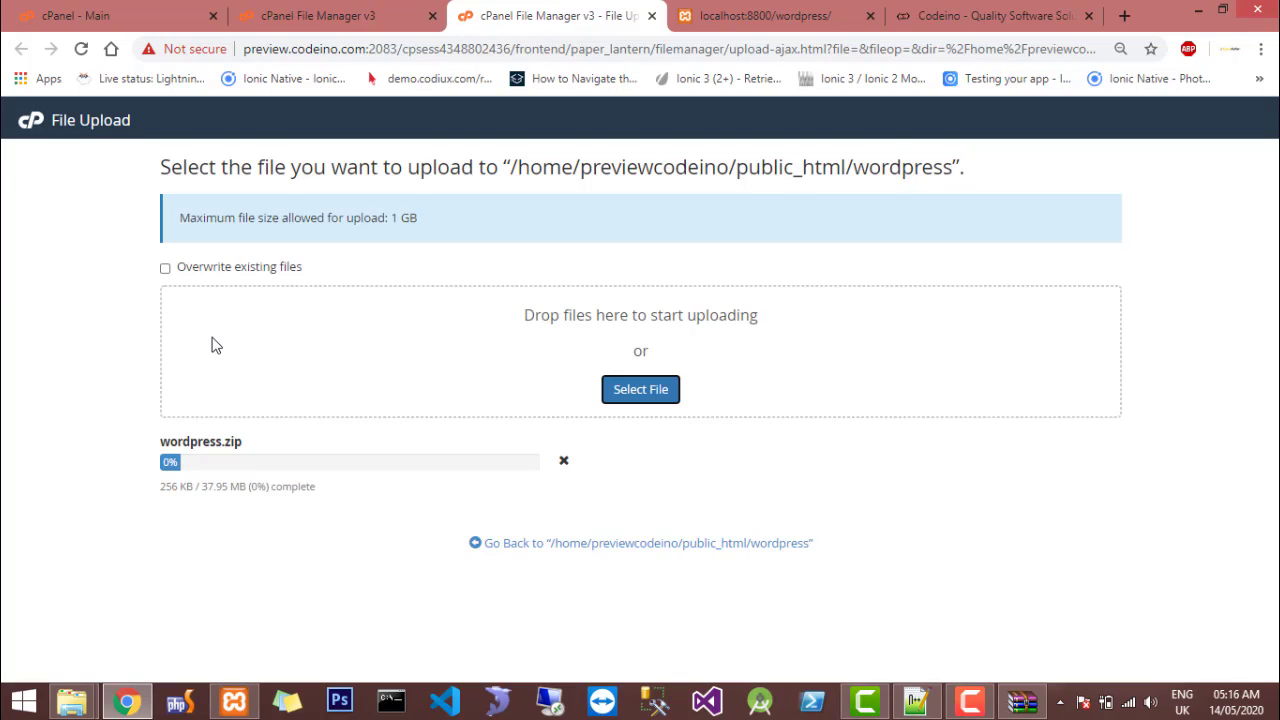
# - Open localhost:8800/phpmyadmin in a new browser tab
pyautogui.hotkey('ctrl', 'Tab')
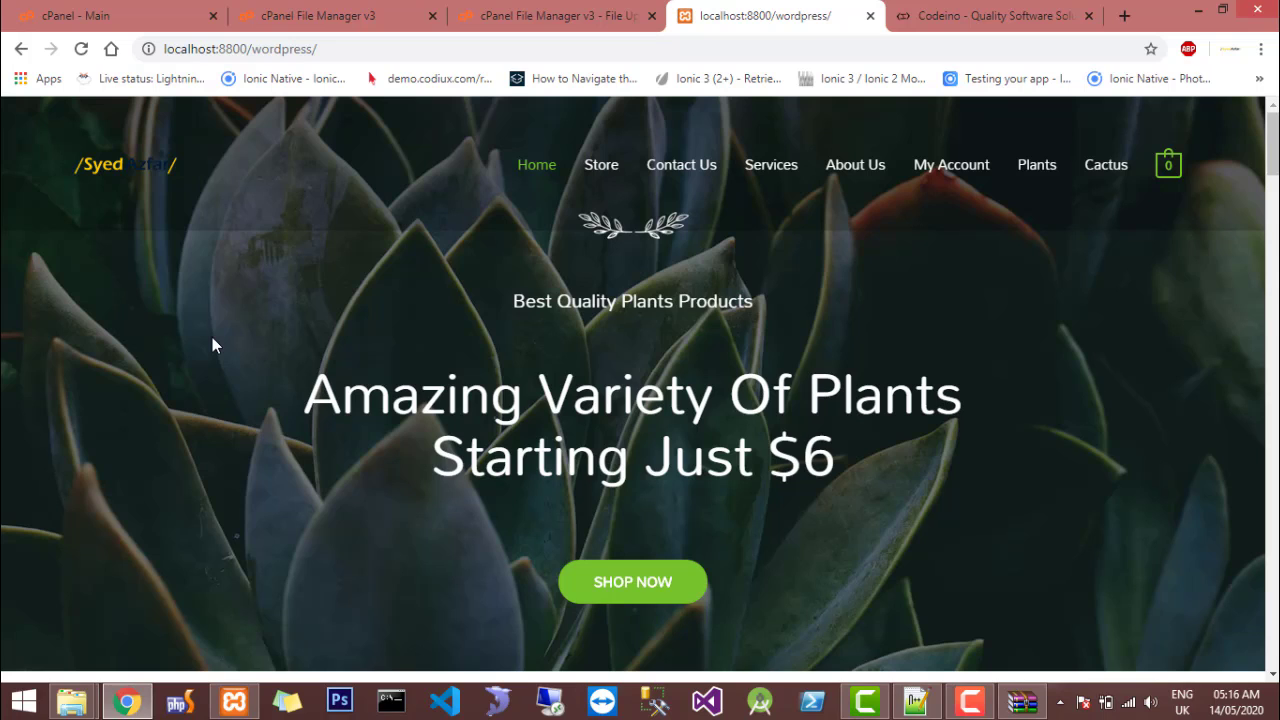
pyautogui.hotkey('ctrl', 't')
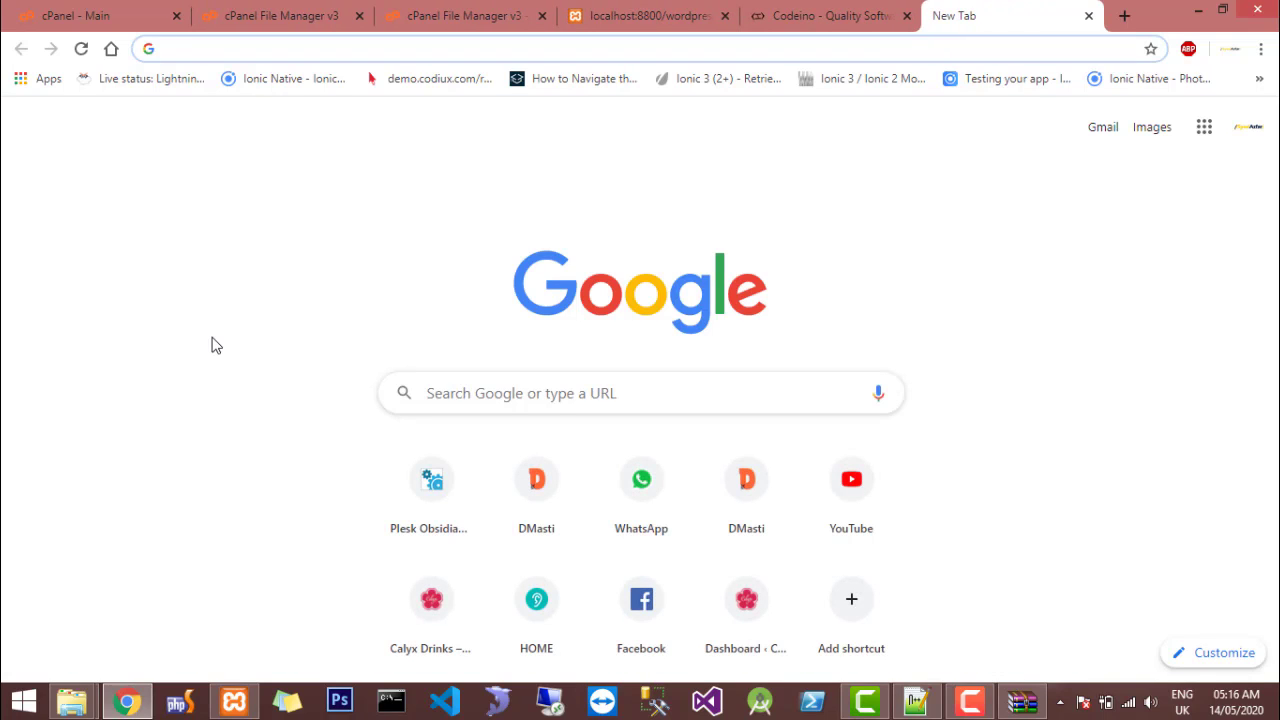
pyautogui.write('loc')
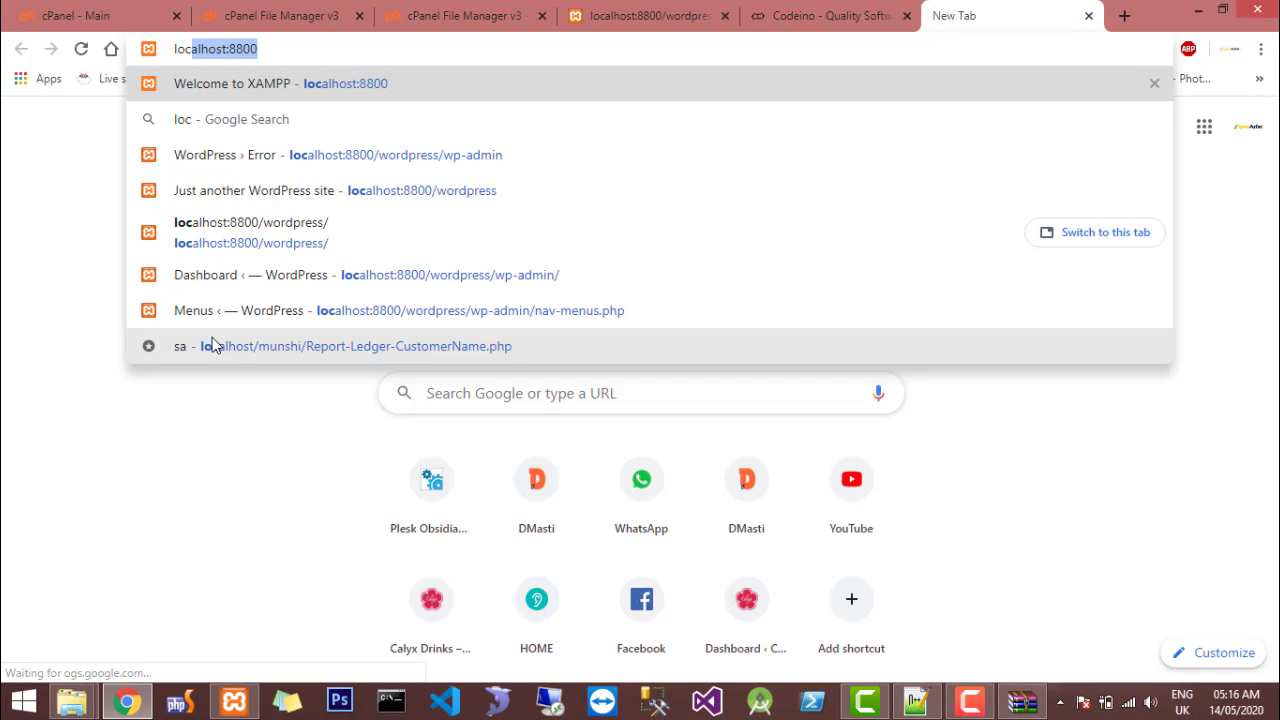
pyautogui.press('Right')
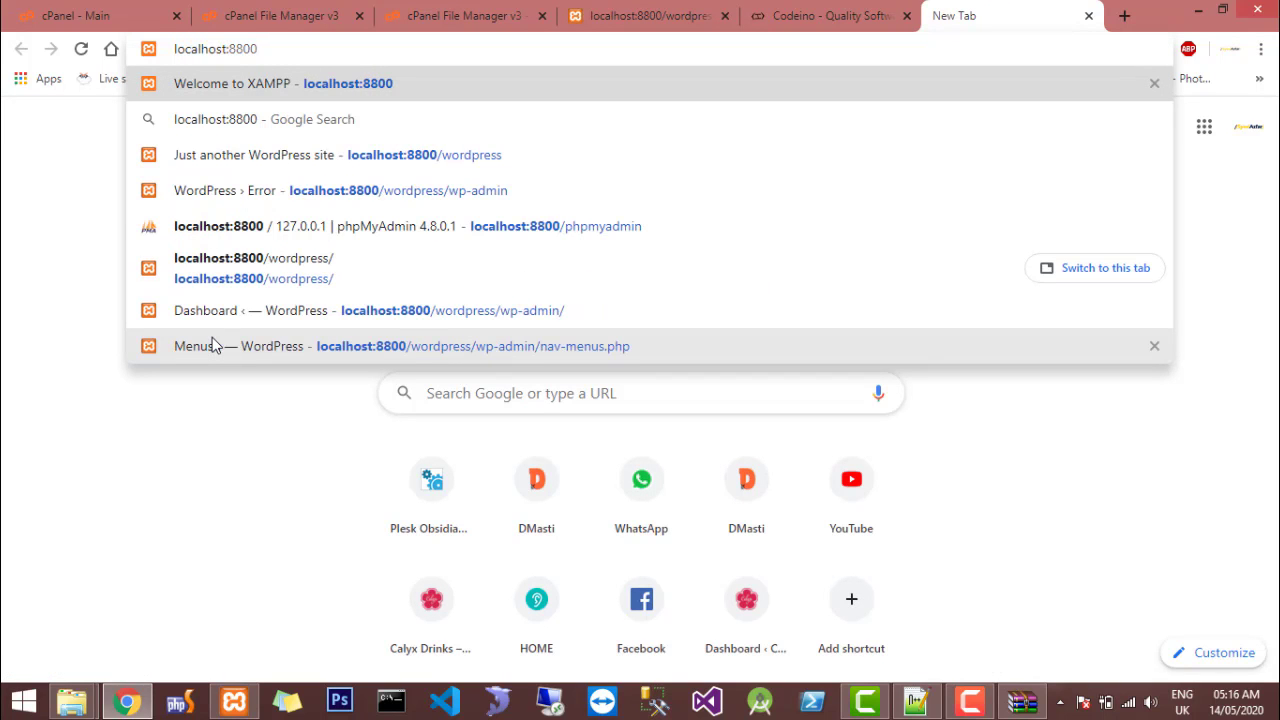
pyautogui.press('BackSpace')
pyautogui.press('BackSpace')
pyautogui.press('BackSpace')
pyautogui.press('BackSpace')
pyautogui.press('BackSpace')
pyautogui.write(':8800/php')
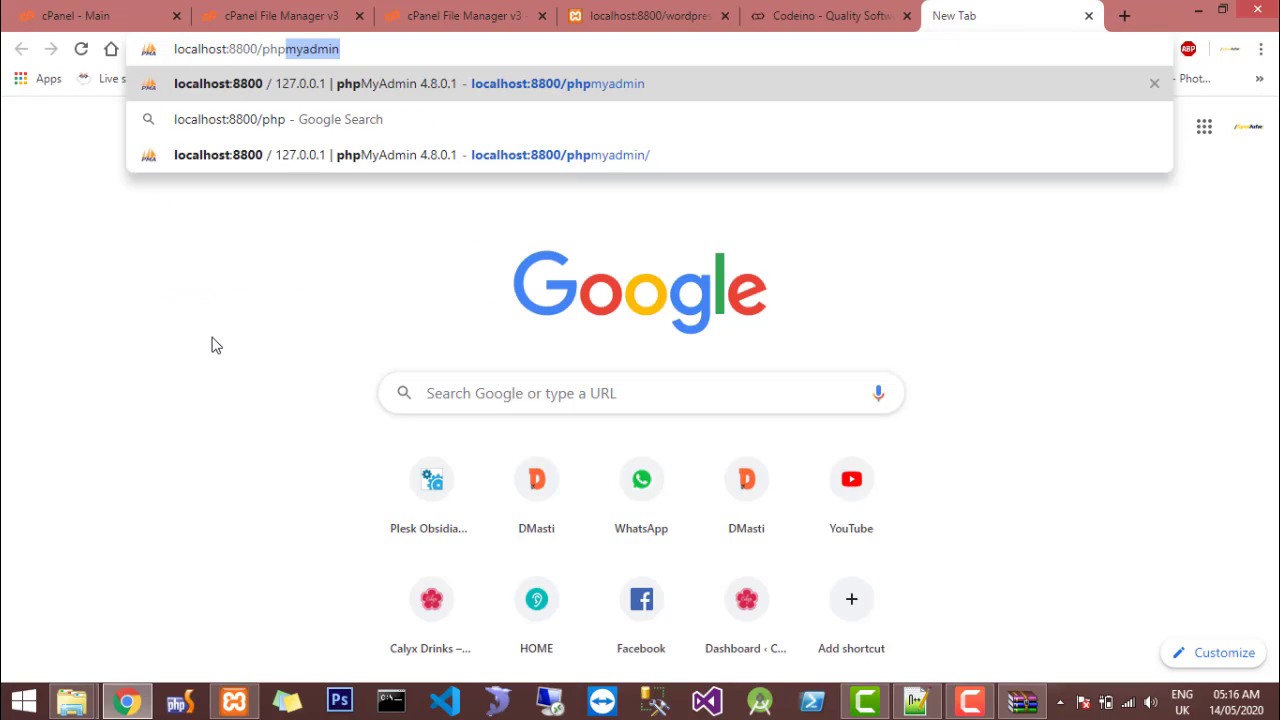
pyautogui.press('Return')
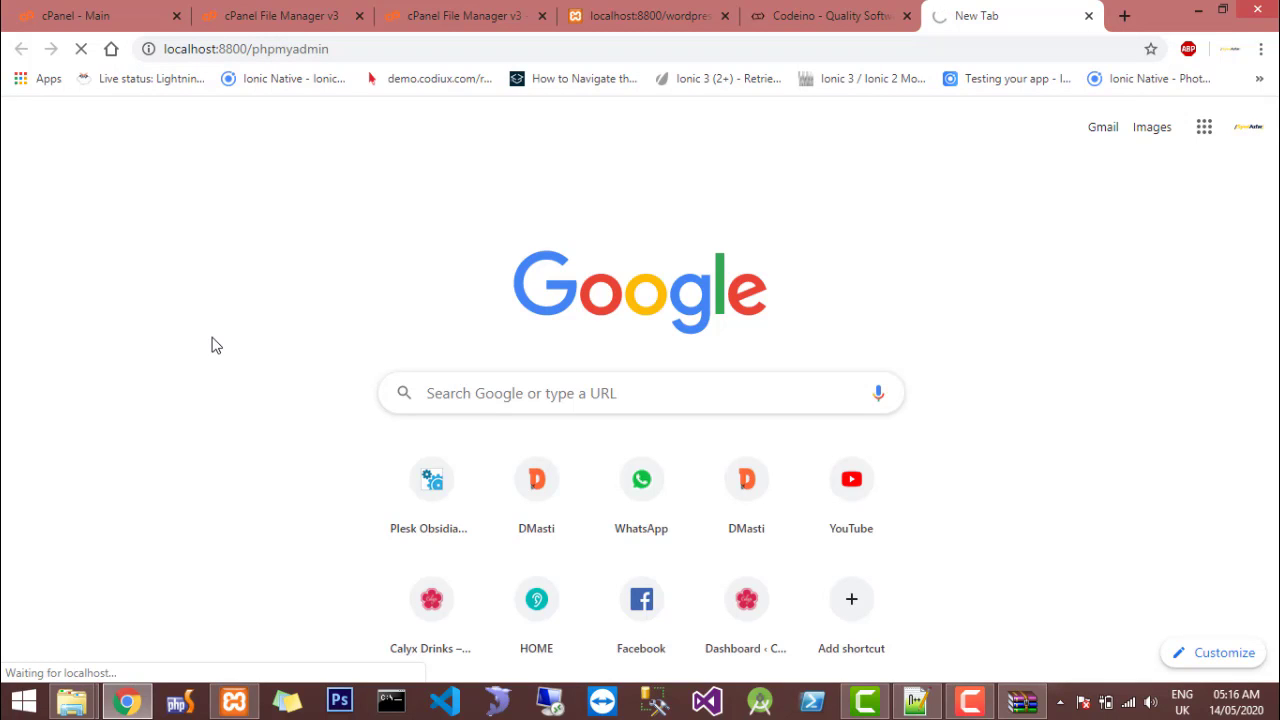
# - Export the local wordpress database using the quick method in SQL format
pyautogui.hotkey('ctrl', 'shift', 'Tab')
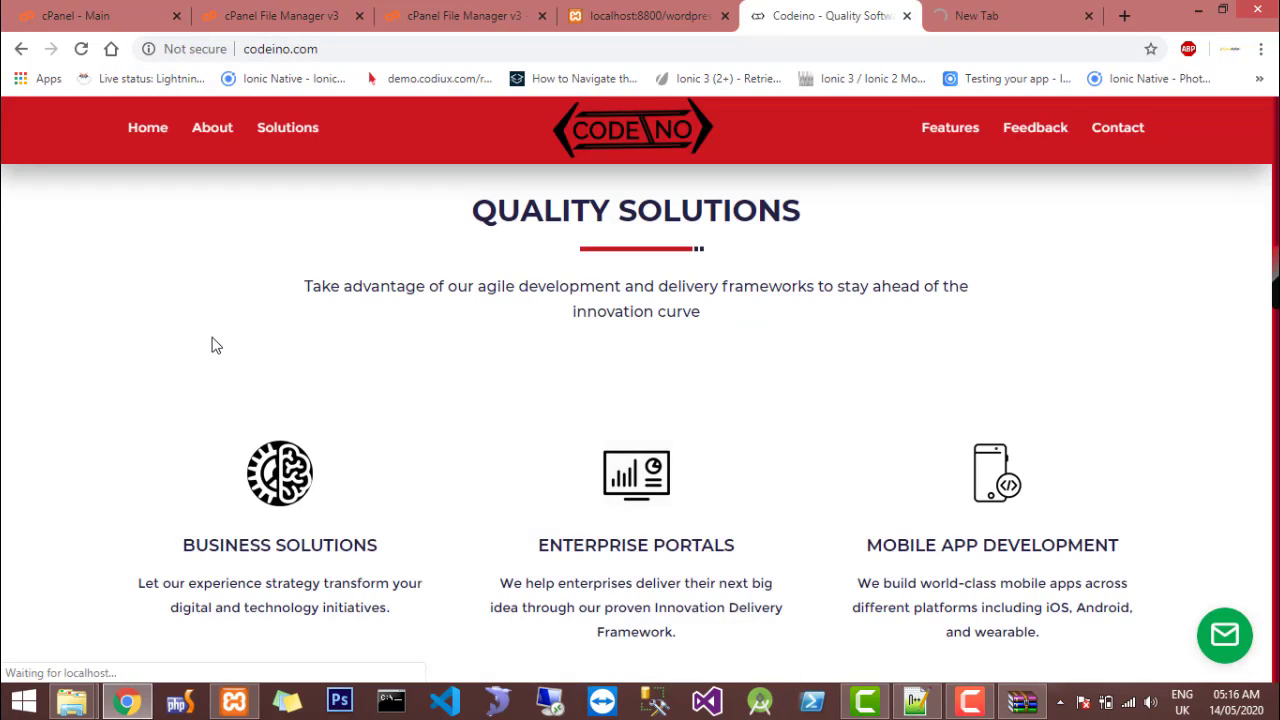
pyautogui.hotkey('ctrl', 'Tab')
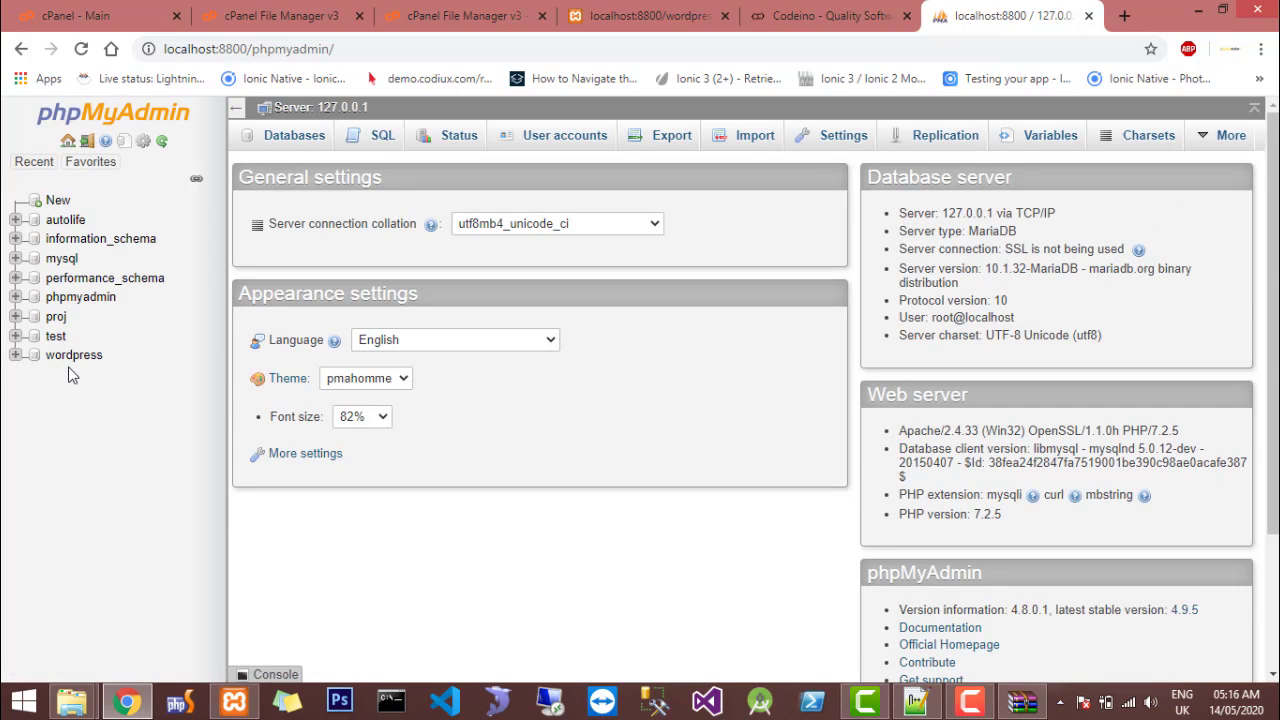
pyautogui.click(61, 358)
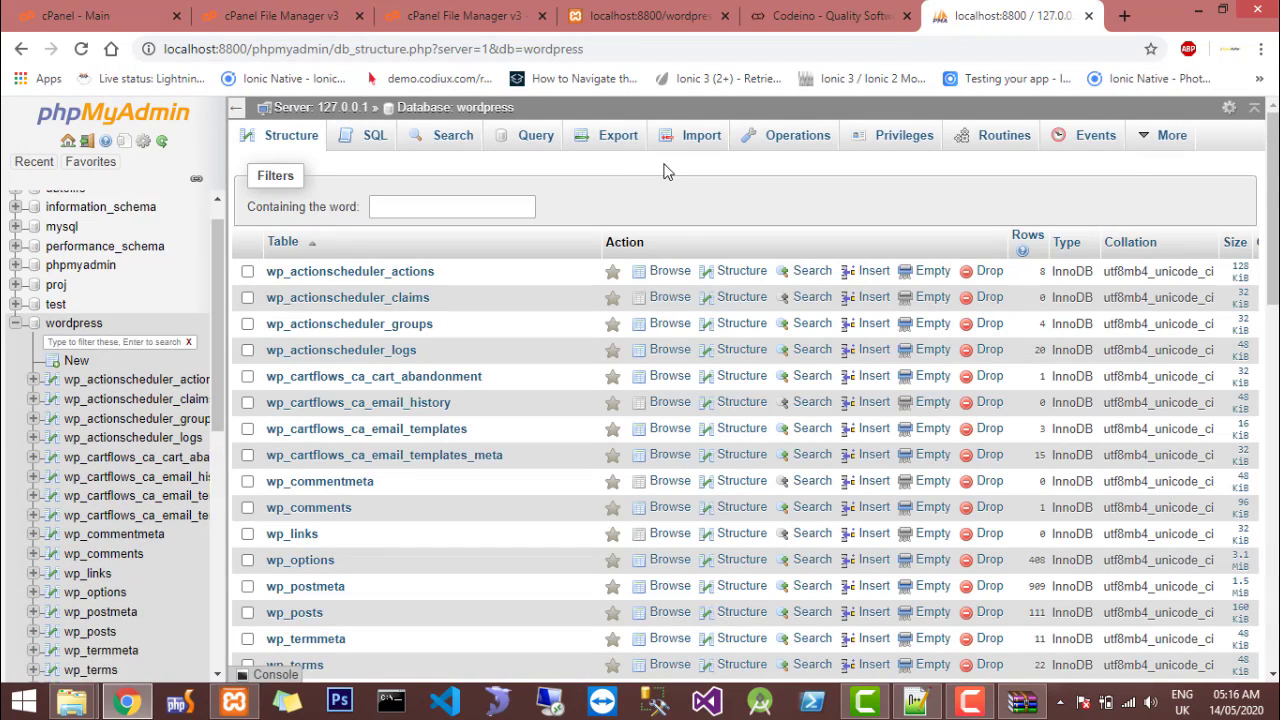
pyautogui.click(604, 143)
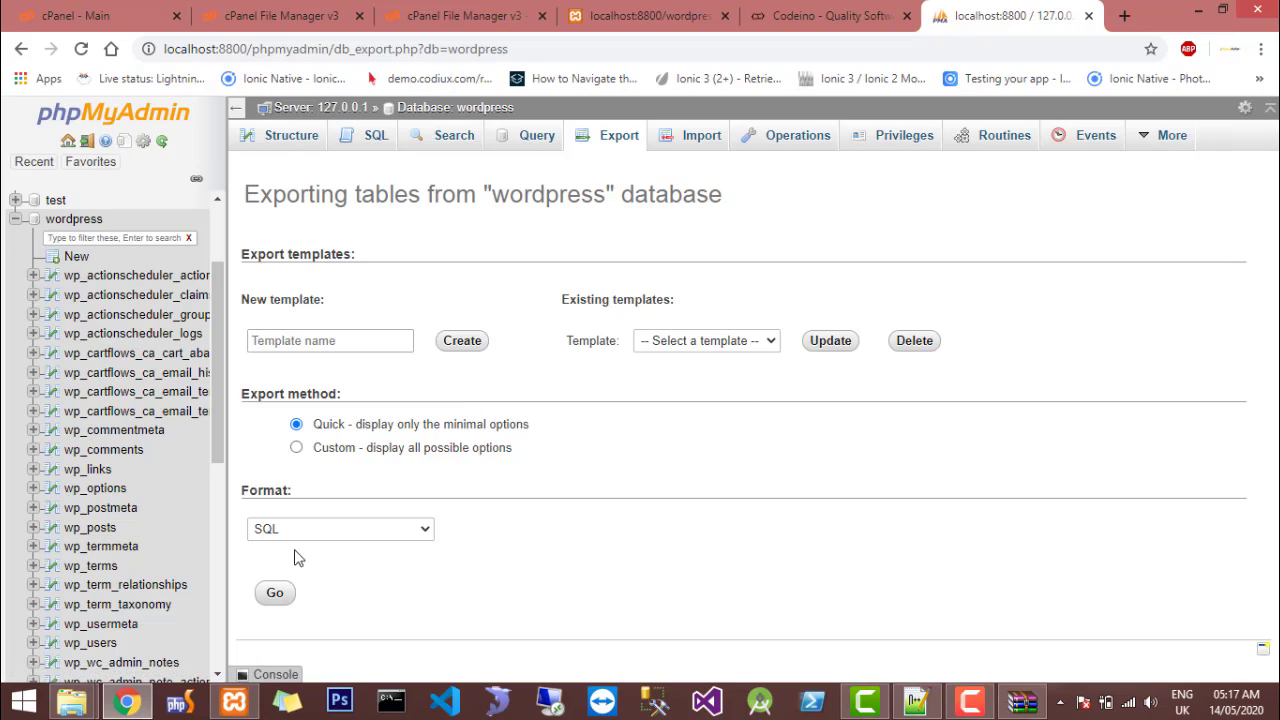
pyautogui.click(278, 598)
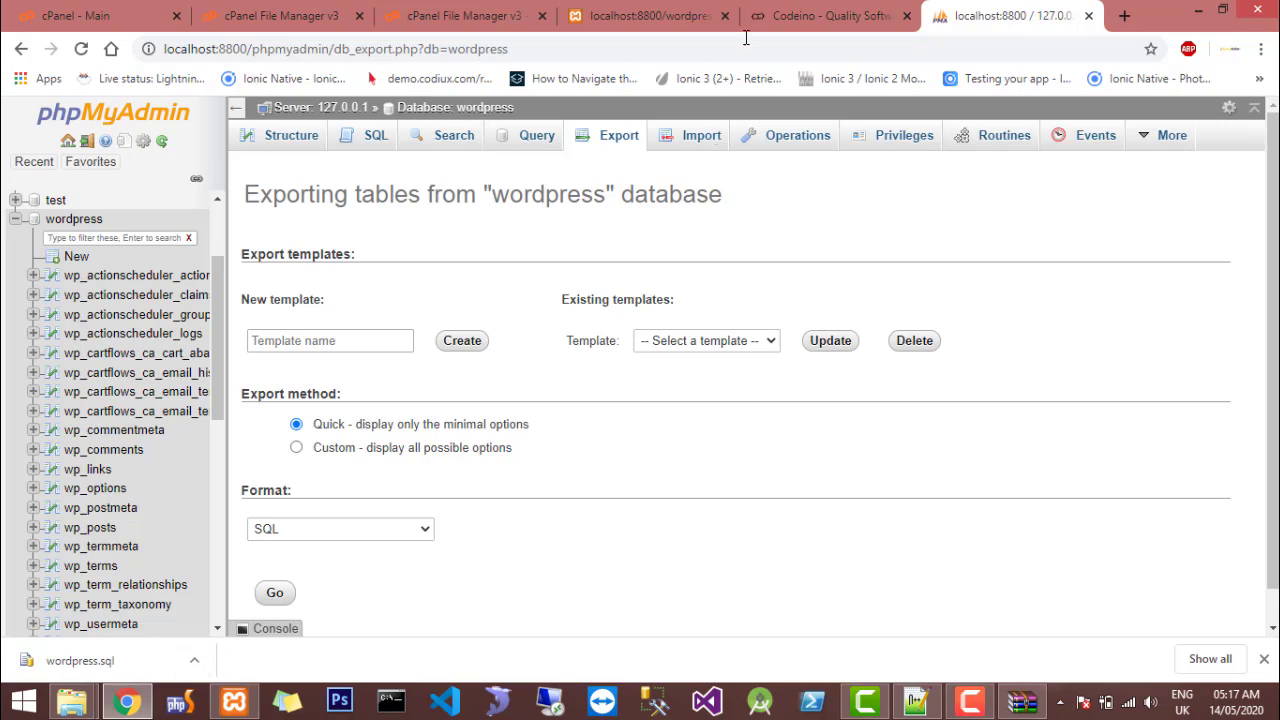
# - Check the upload progress and return to the cPanel main page
pyautogui.click(466, 16)
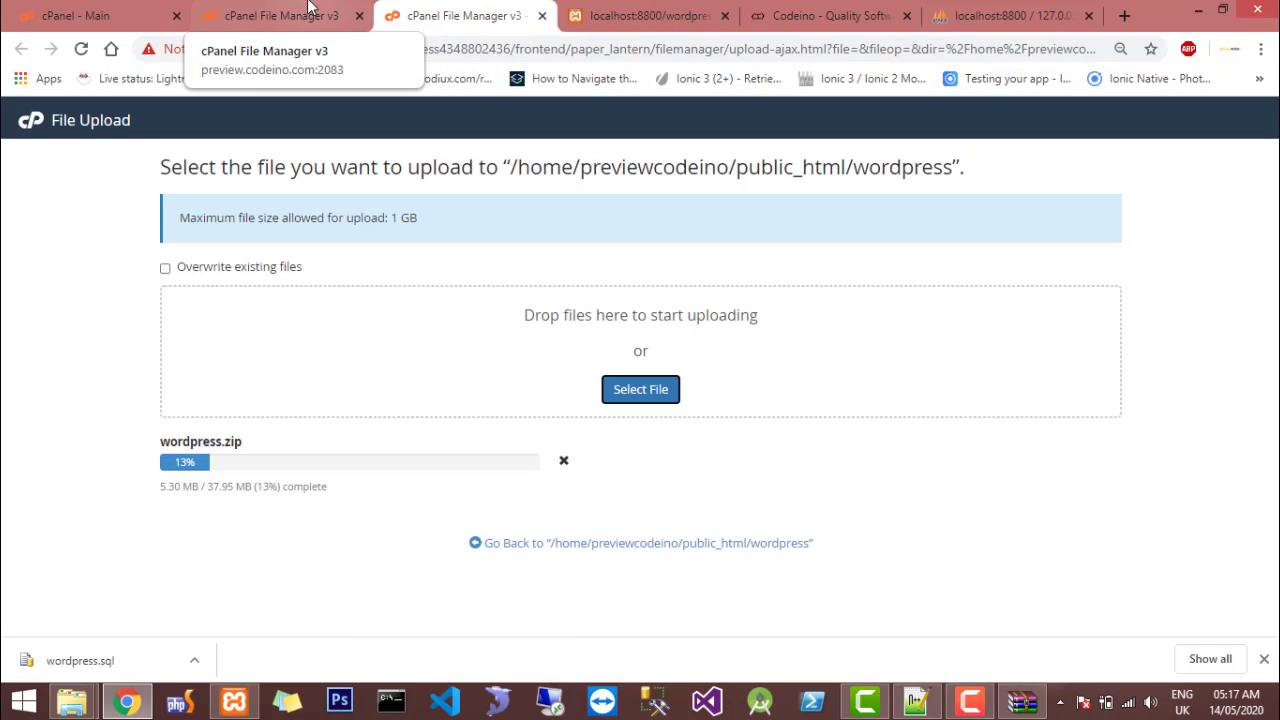
pyautogui.click(309, 7)
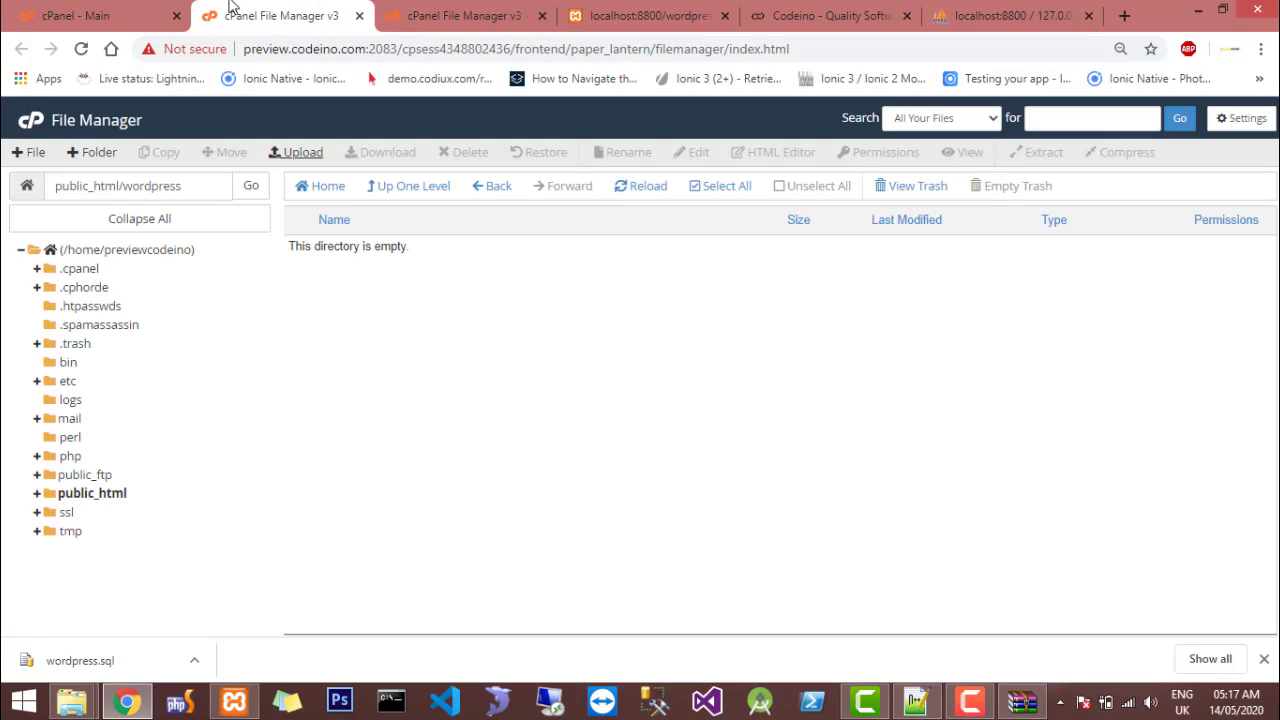
pyautogui.click(150, 8)
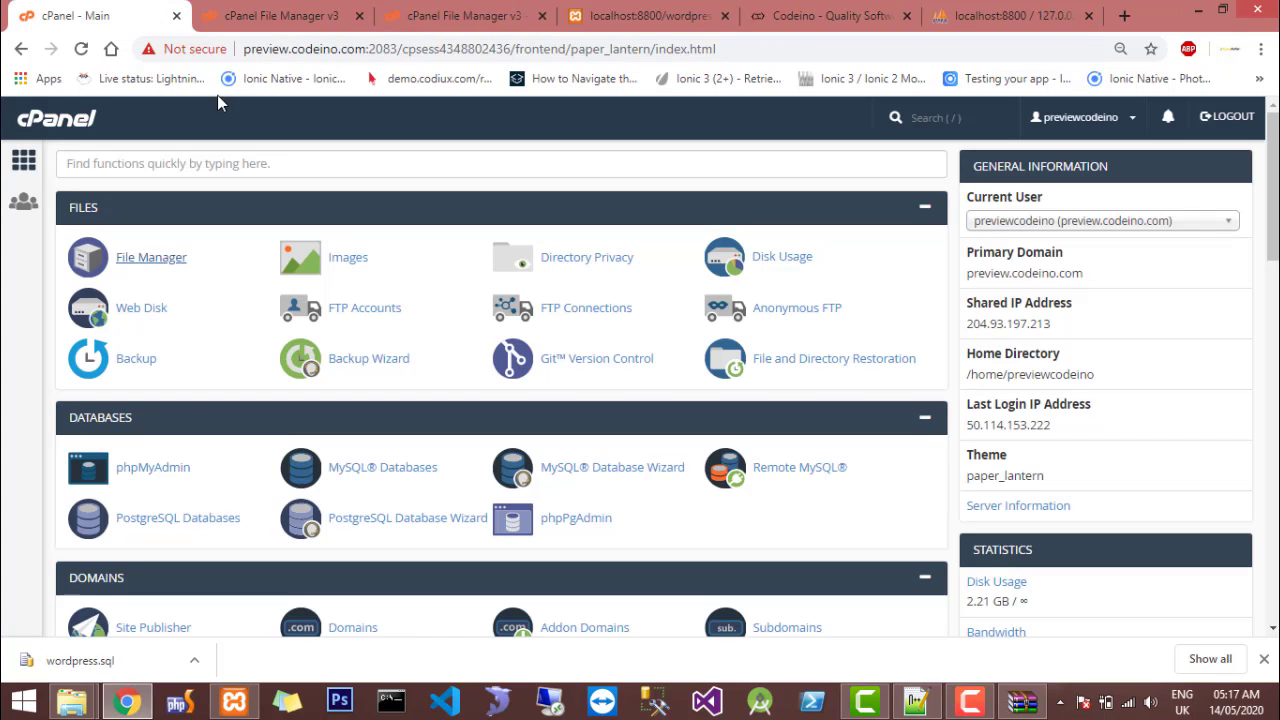
# - Open the server's phpMyAdmin and go to the Import page of the previewc_wordpress database
pyautogui.click(150, 470)
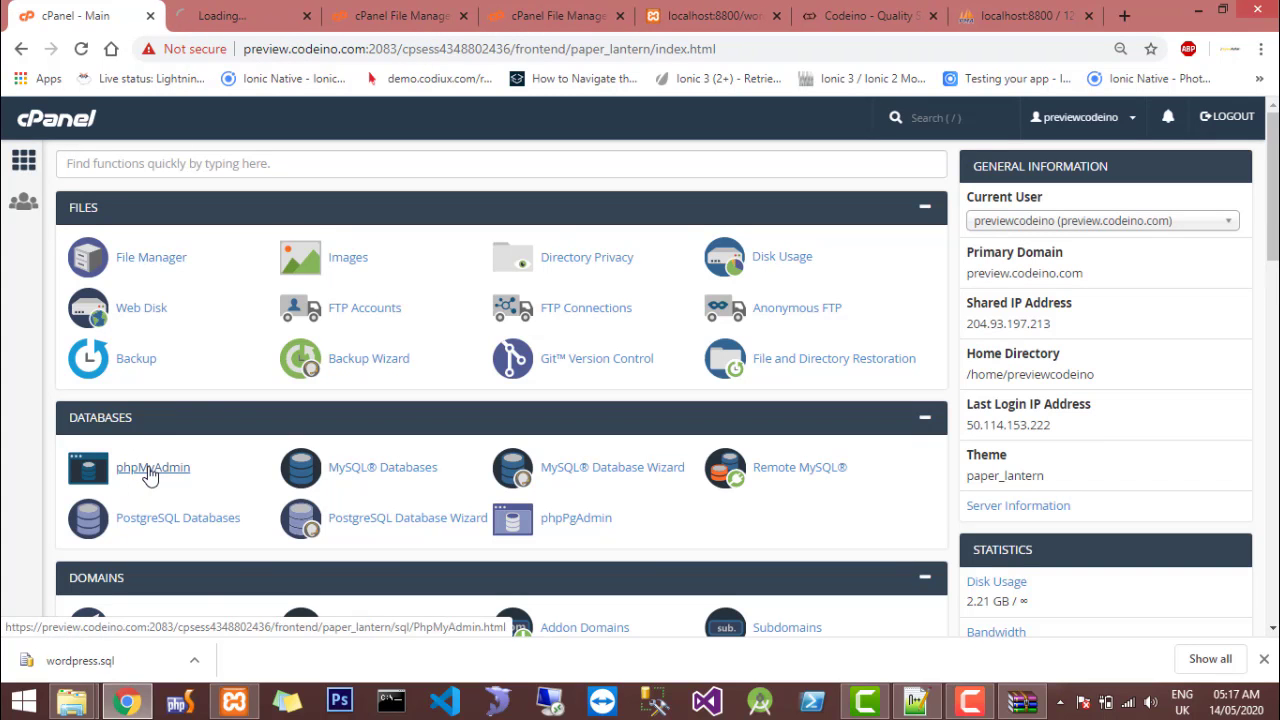
pyautogui.click(210, 22)
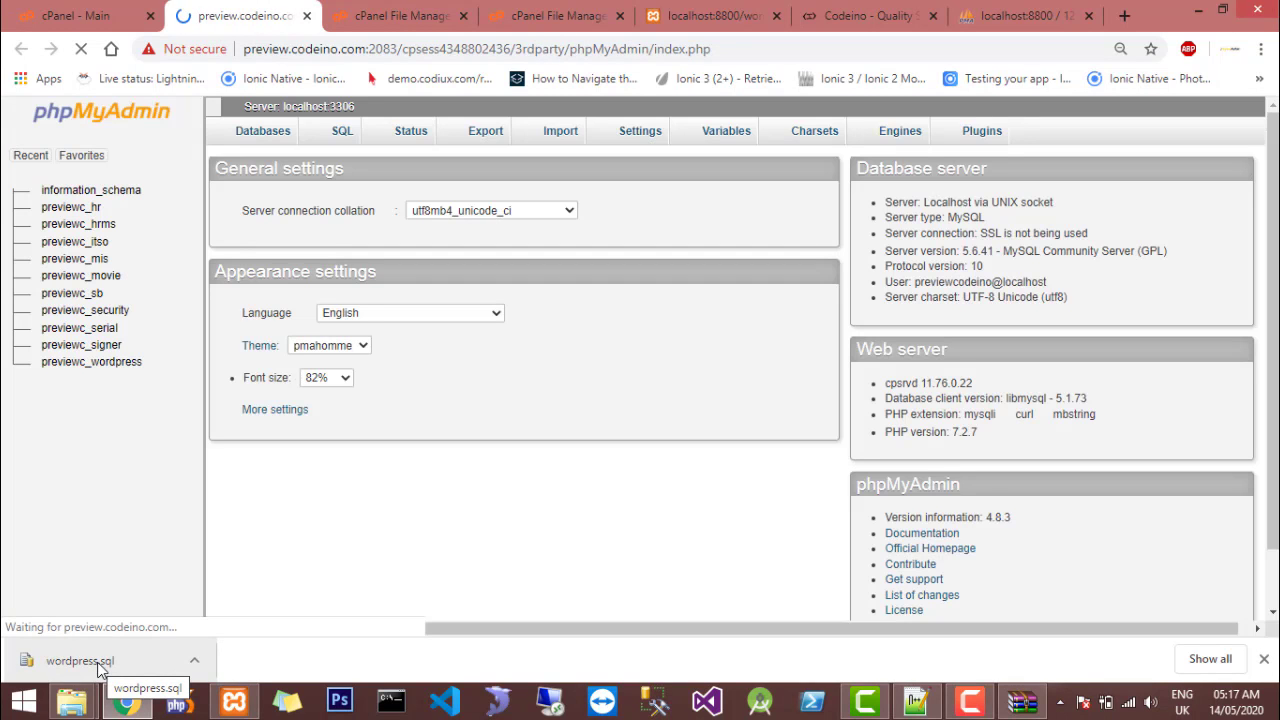
pyautogui.click(70, 366)
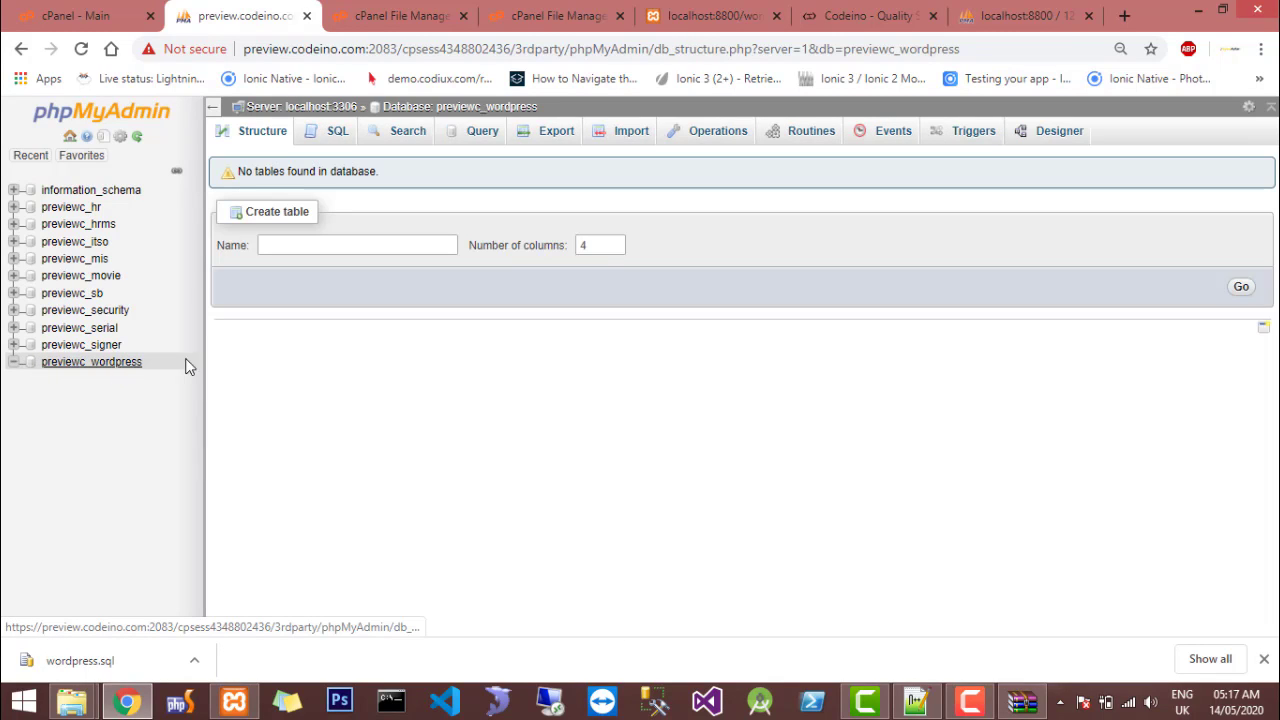
pyautogui.click(607, 143)
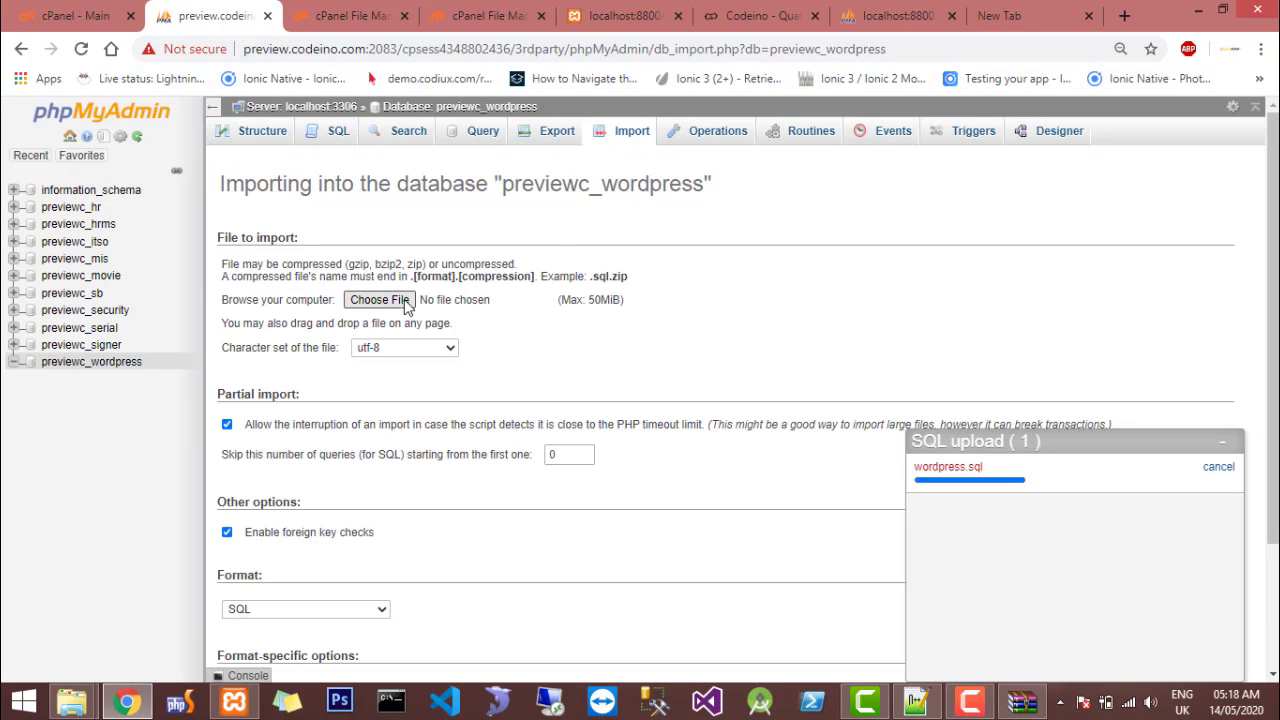
# - Choose wordpress.sql from the Downloads folder as the file to import
pyautogui.click(395, 308)
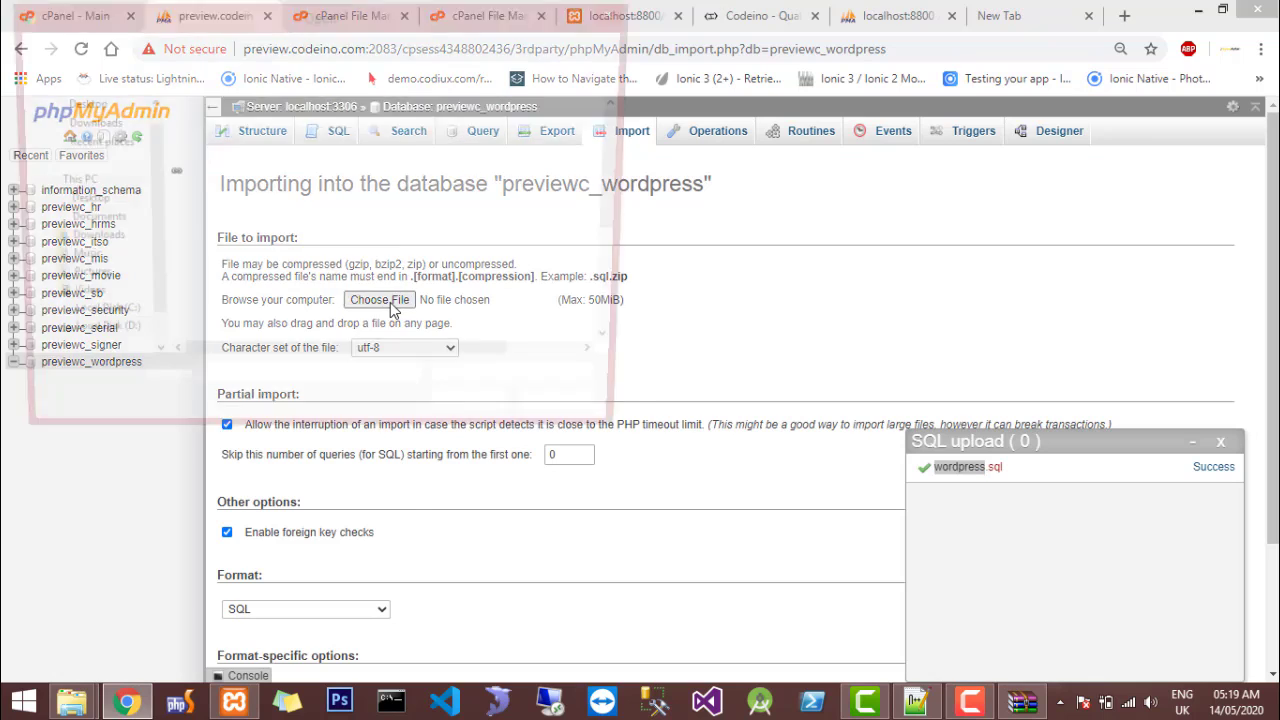
pyautogui.write('wo')
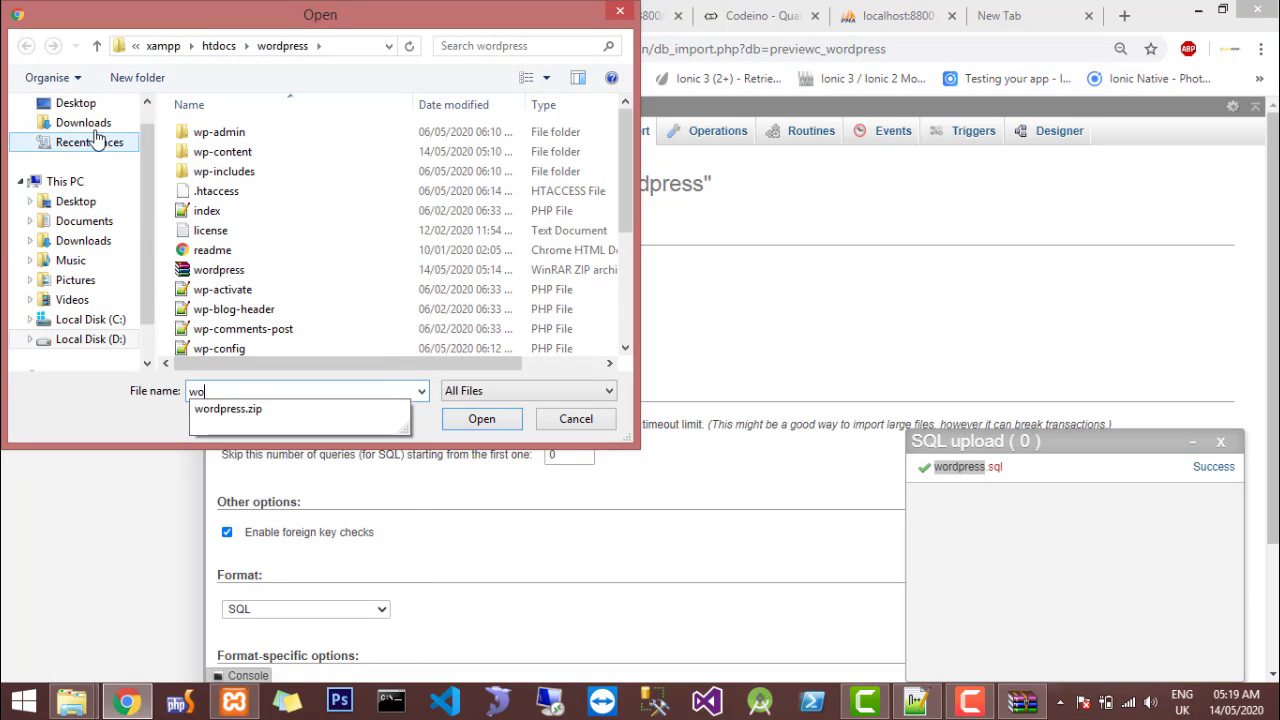
pyautogui.click(100, 123)
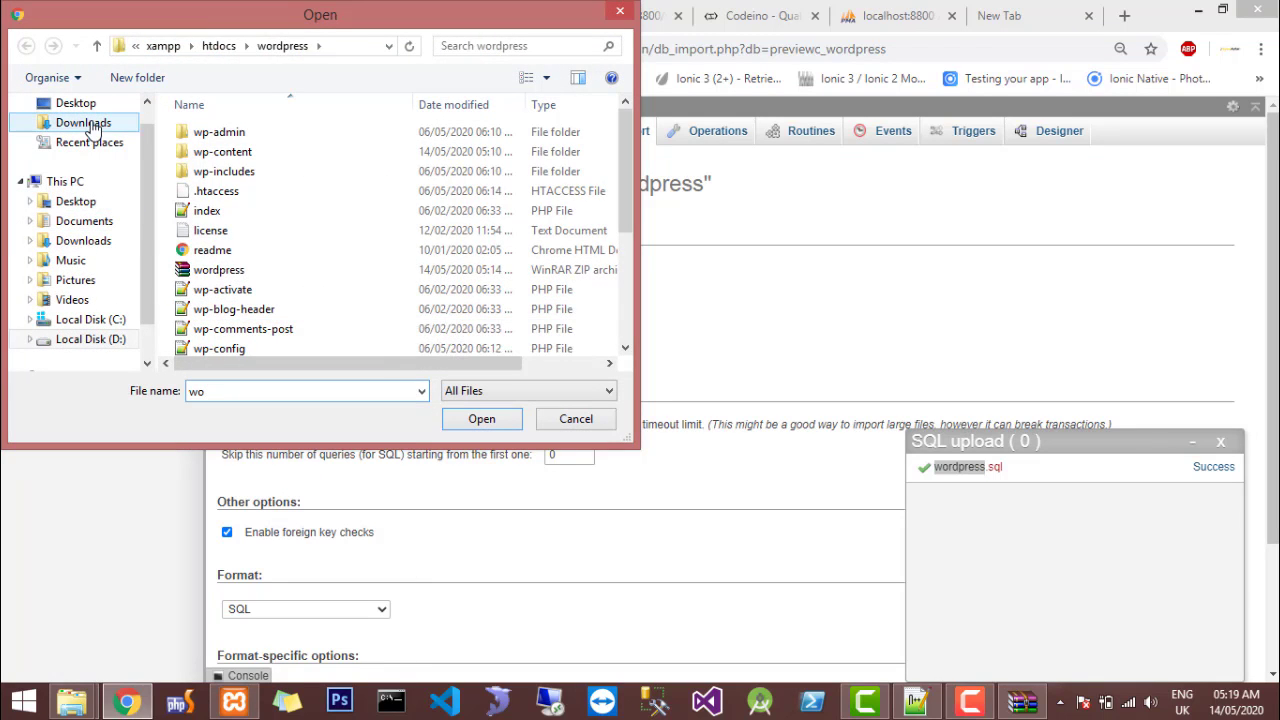
pyautogui.click(341, 391)
pyautogui.write('word')
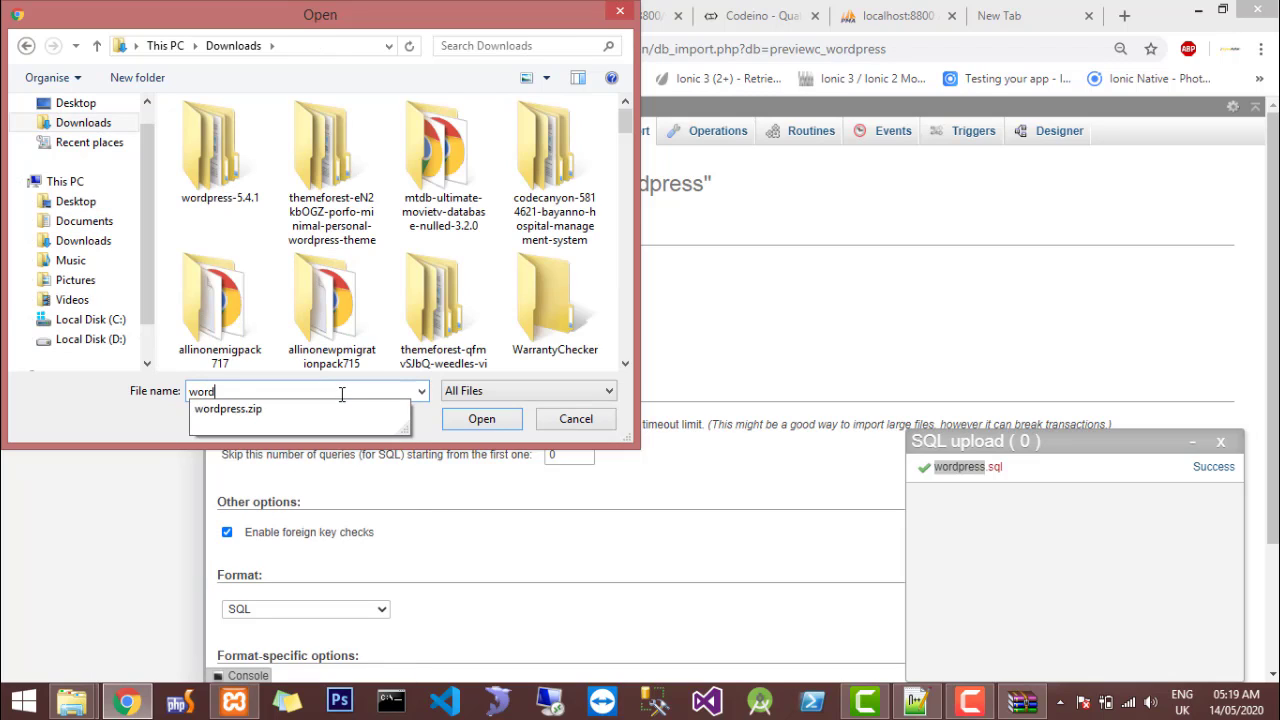
pyautogui.press('Down')
pyautogui.press('BackSpace')
pyautogui.press('BackSpace')
pyautogui.write('.s')
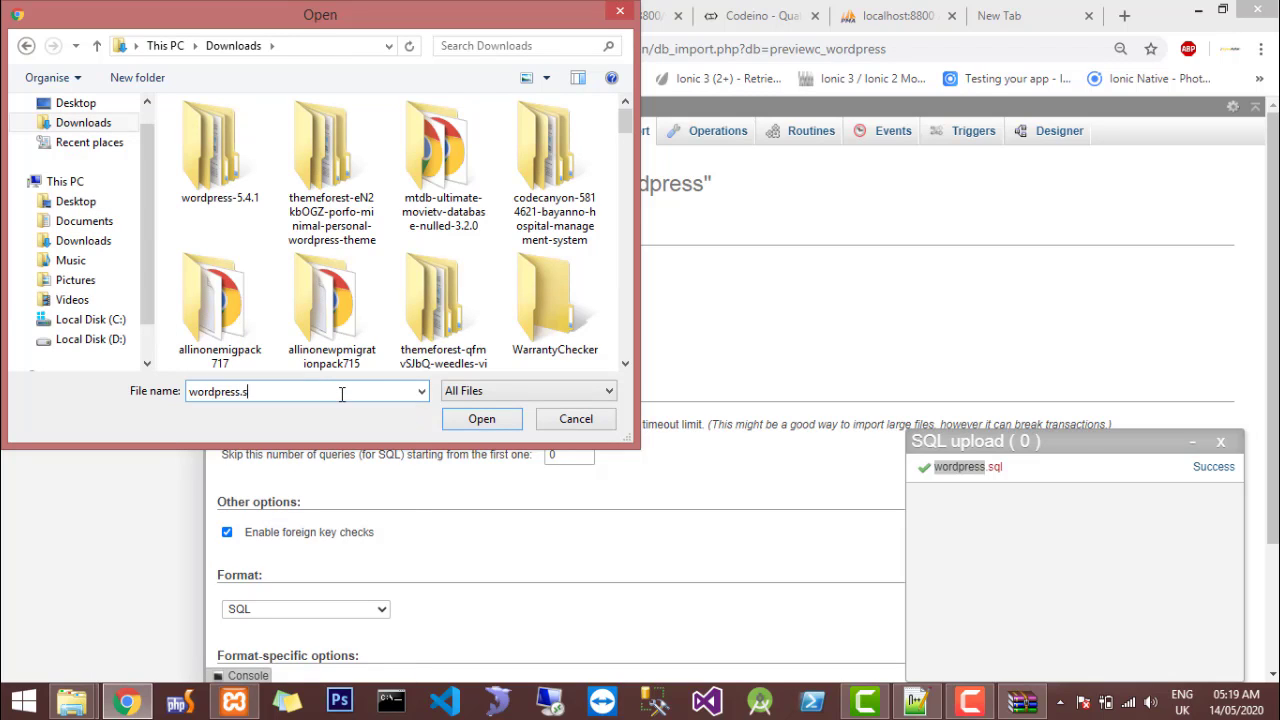
pyautogui.press('BackSpace')
pyautogui.press('BackSpace')
pyautogui.press('BackSpace')
pyautogui.press('BackSpace')
pyautogui.press('BackSpace')
pyautogui.press('BackSpace')
pyautogui.press('BackSpace')
pyautogui.press('BackSpace')
pyautogui.press('BackSpace')
pyautogui.press('BackSpace')
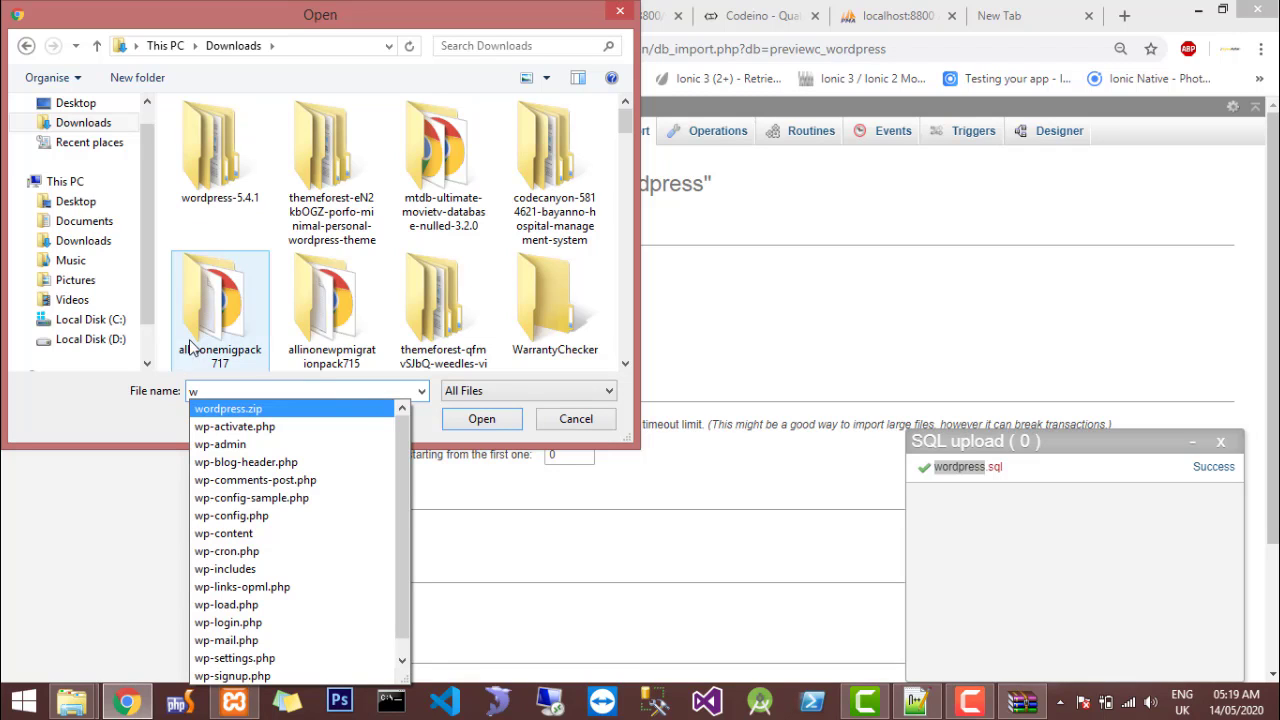
pyautogui.click(82, 122)
pyautogui.click(305, 228)
pyautogui.write('wordpress')
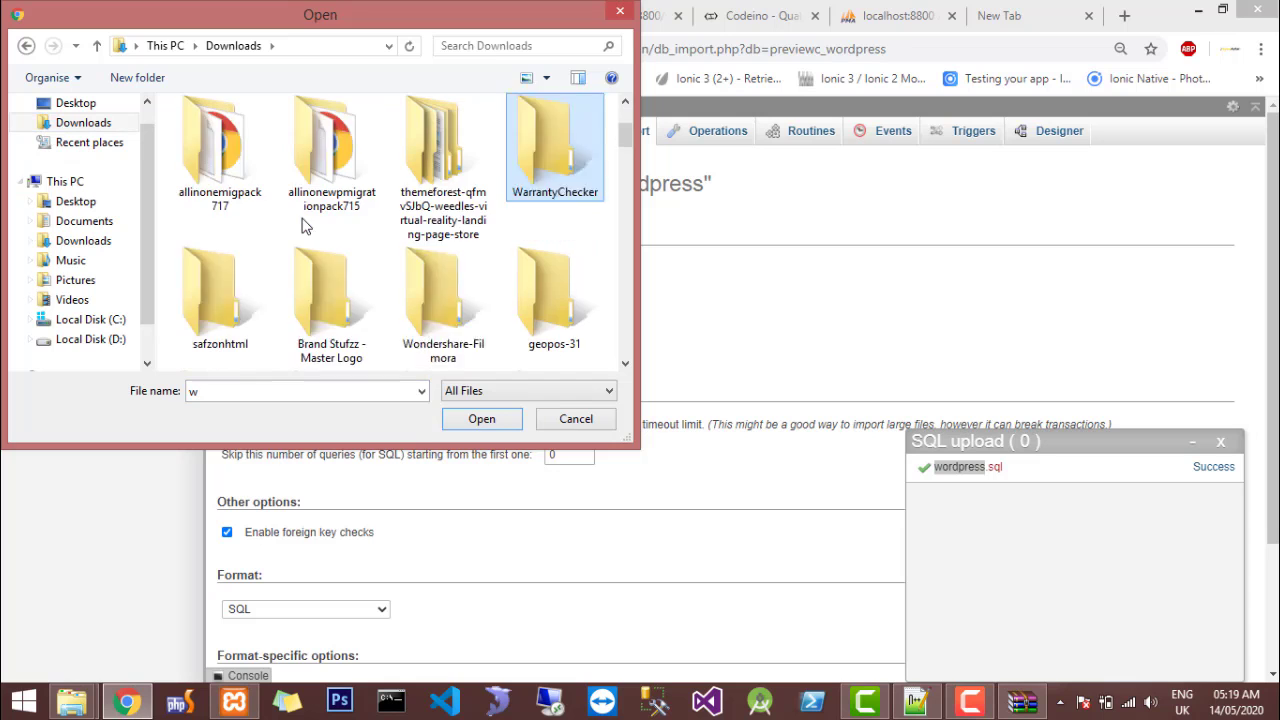
pyautogui.press('Return')
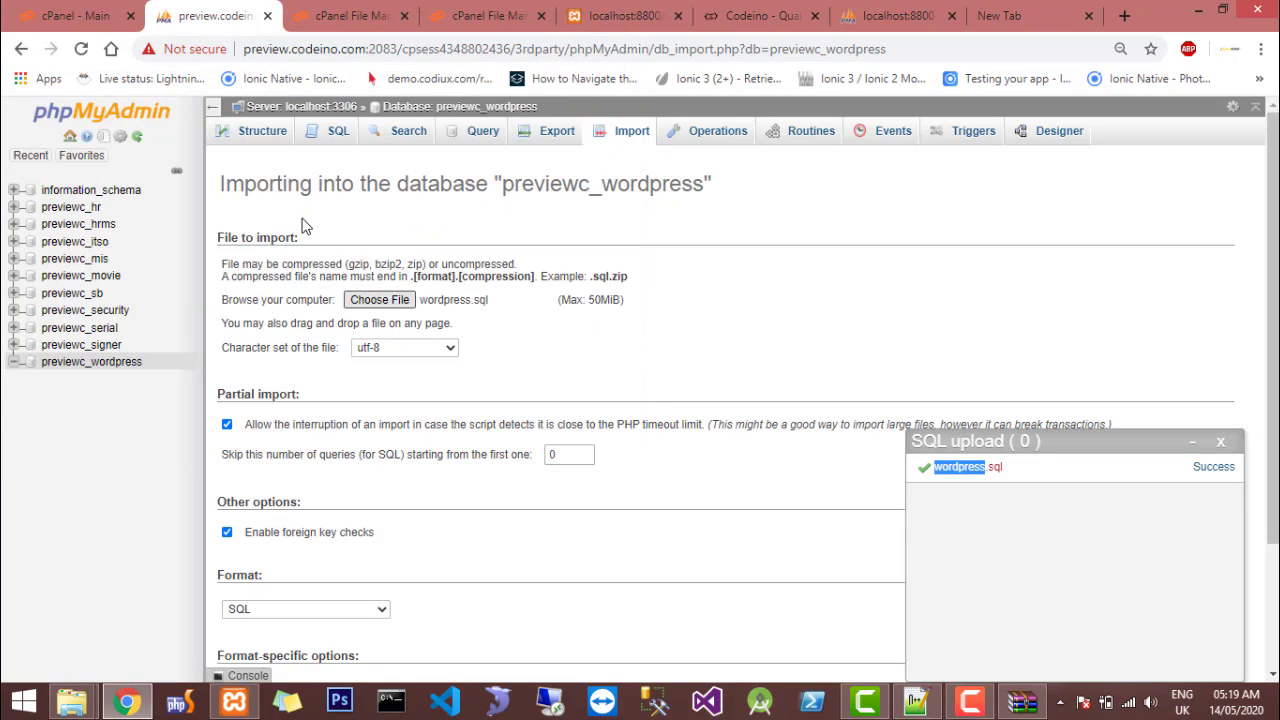
# - Close the upload panel and run the import with SQL format and default options
pyautogui.scroll(-2, 706, 360)
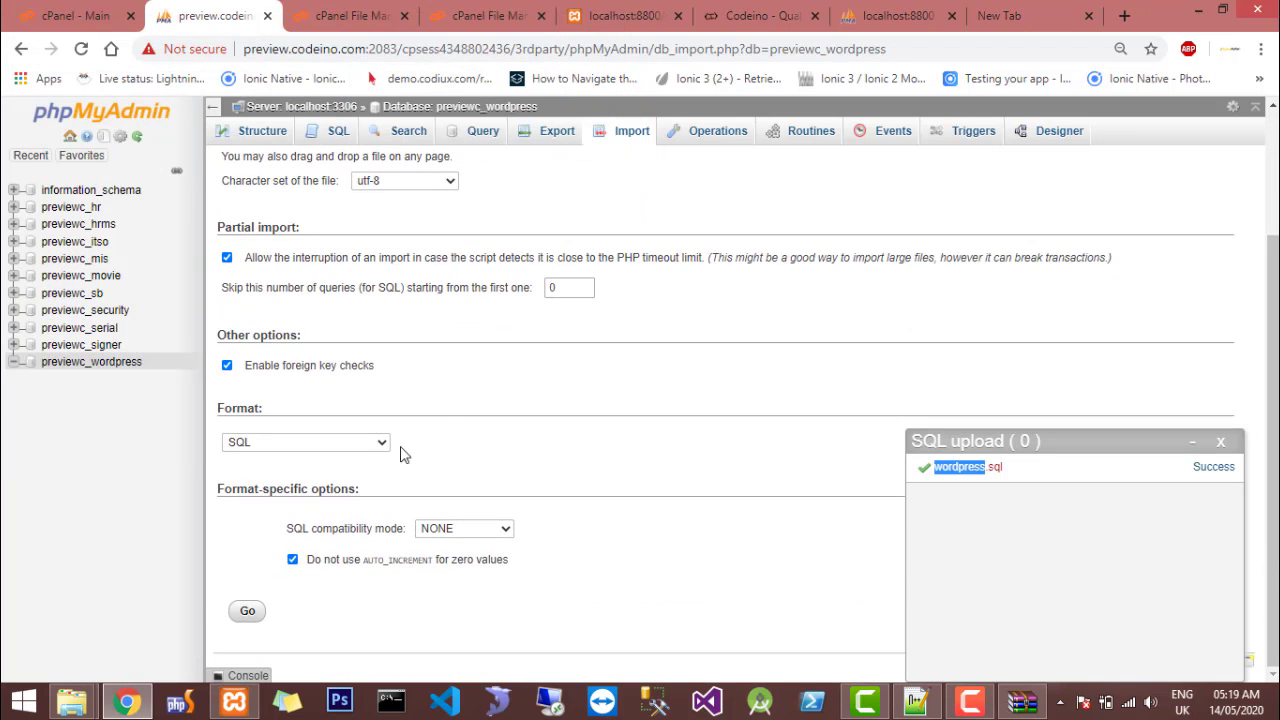
pyautogui.scroll(2, 669, 366)
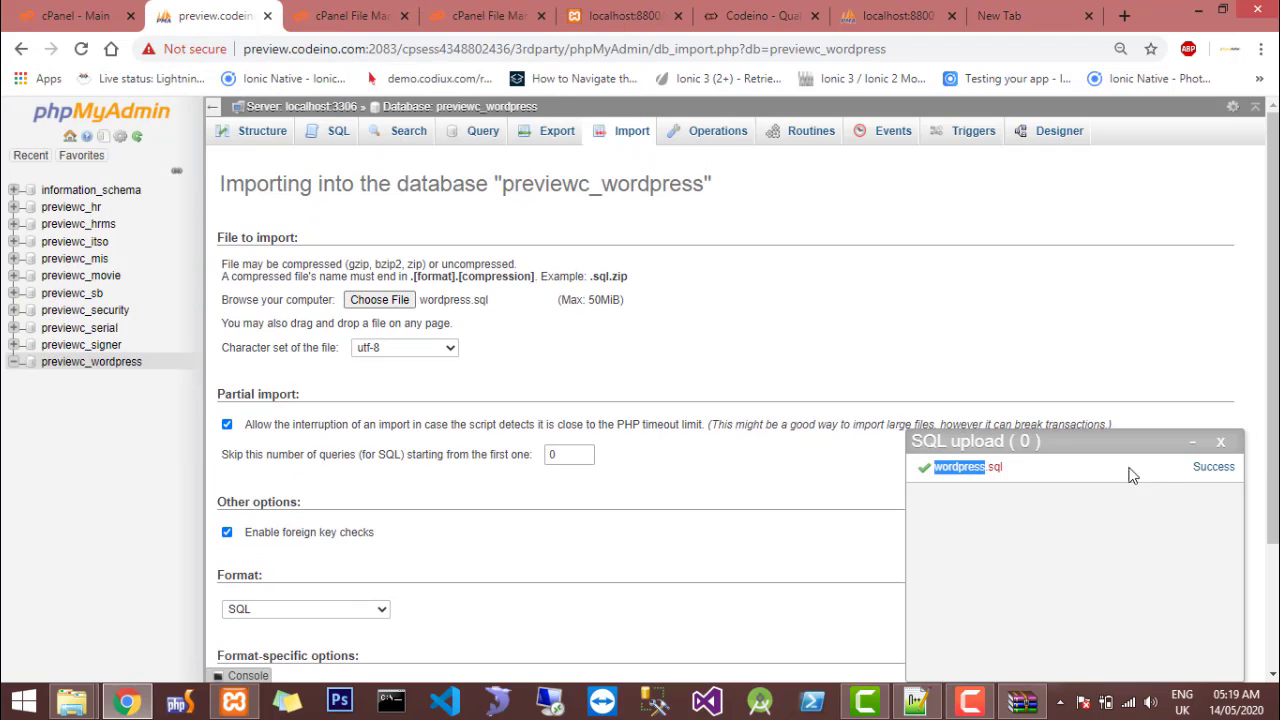
pyautogui.click(1220, 441)
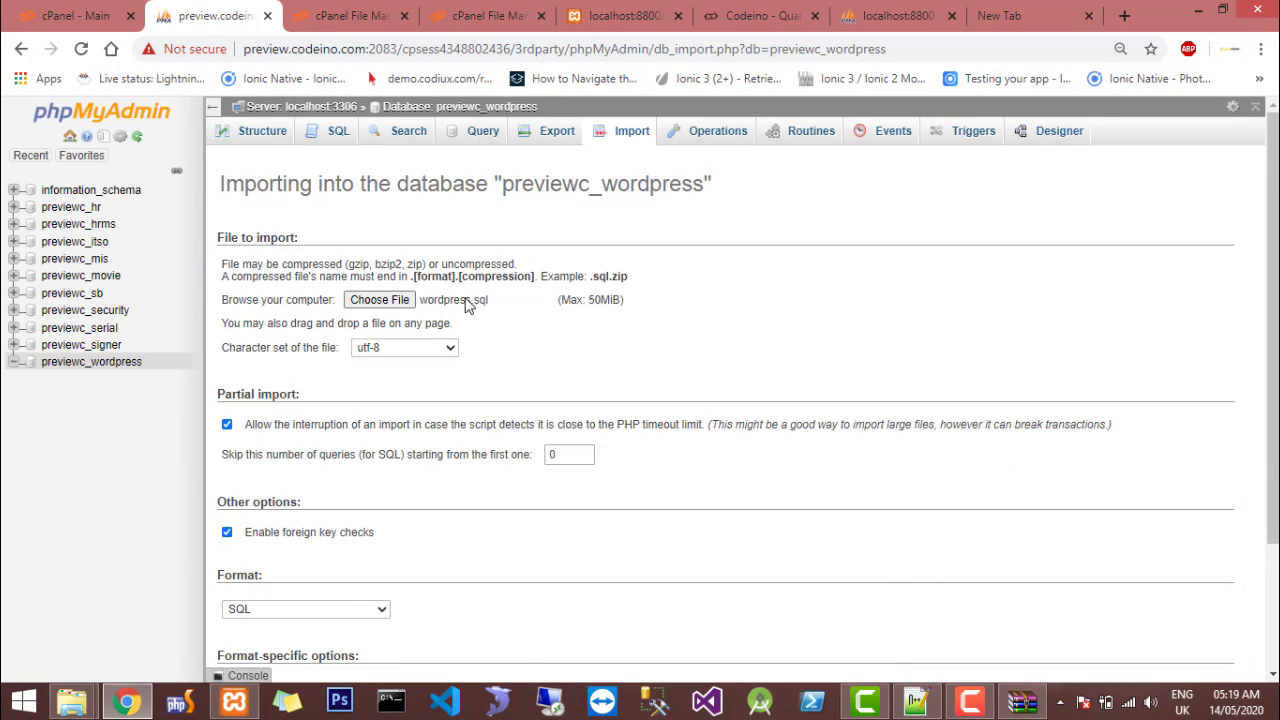
pyautogui.scroll(-2, 866, 486)
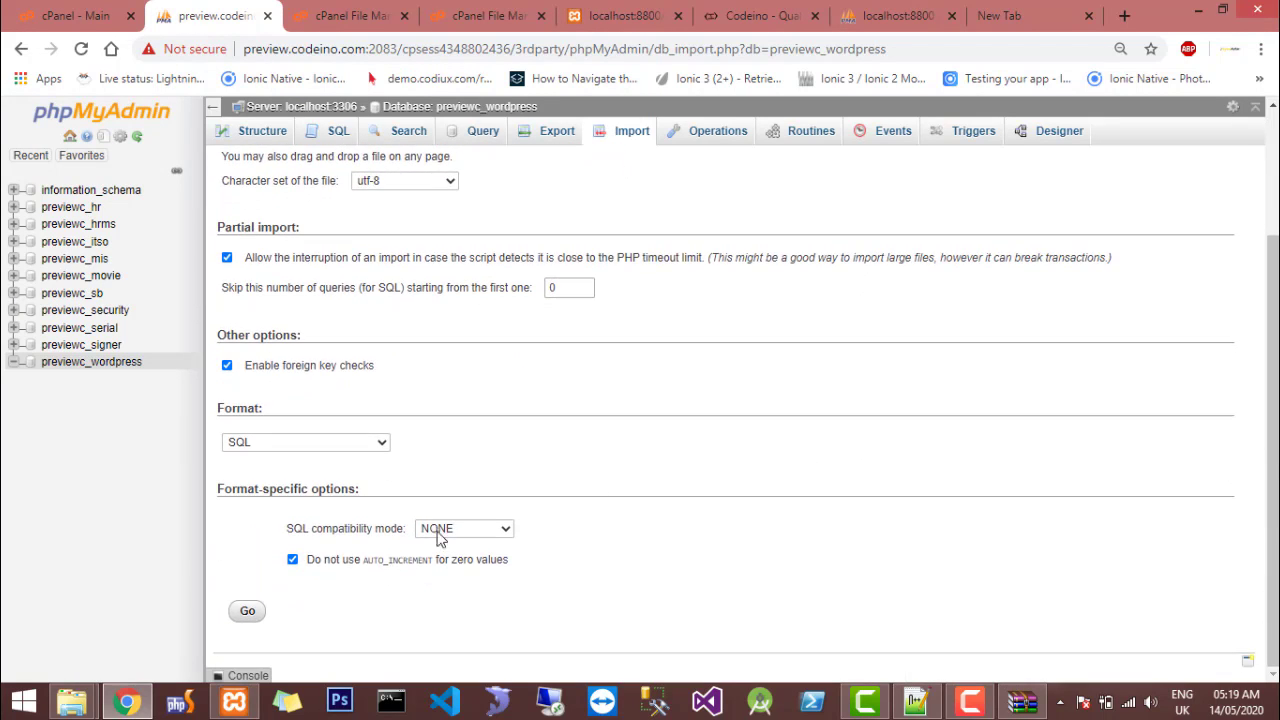
pyautogui.click(248, 614)
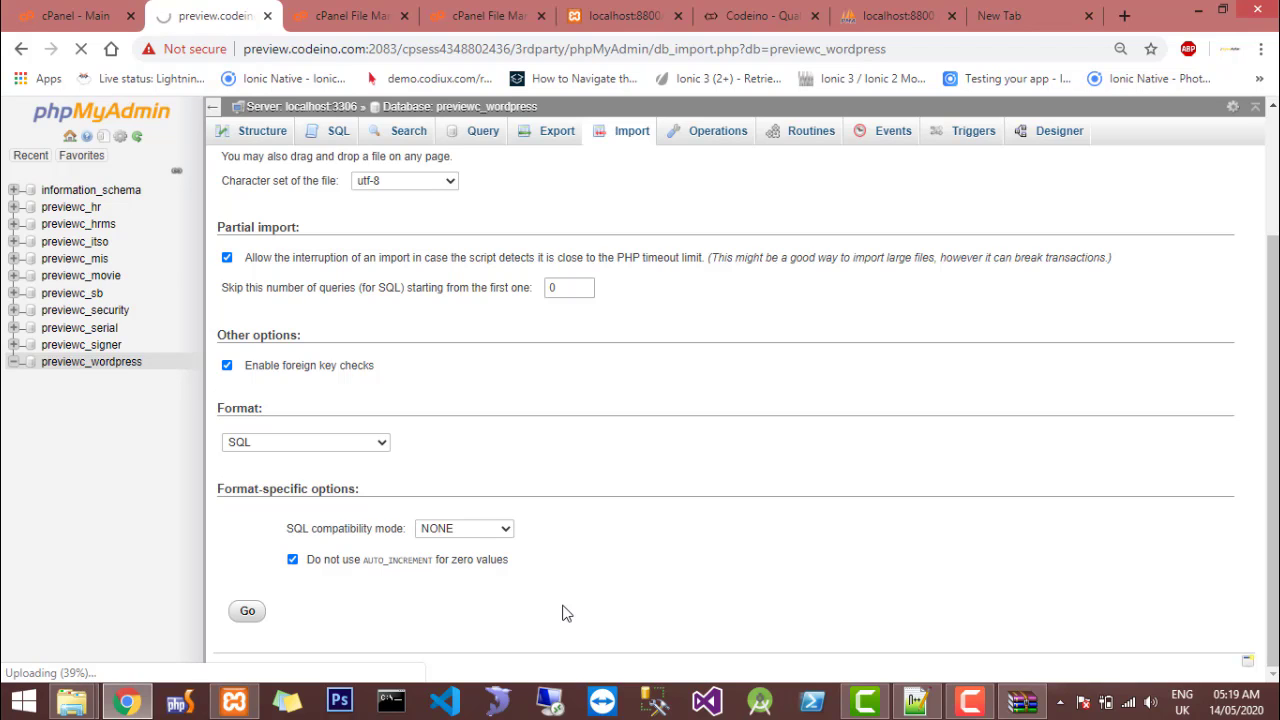
# - Check the wordpress.zip upload progress in the File Manager tab and return to phpMyAdmin
pyautogui.click(355, 16)
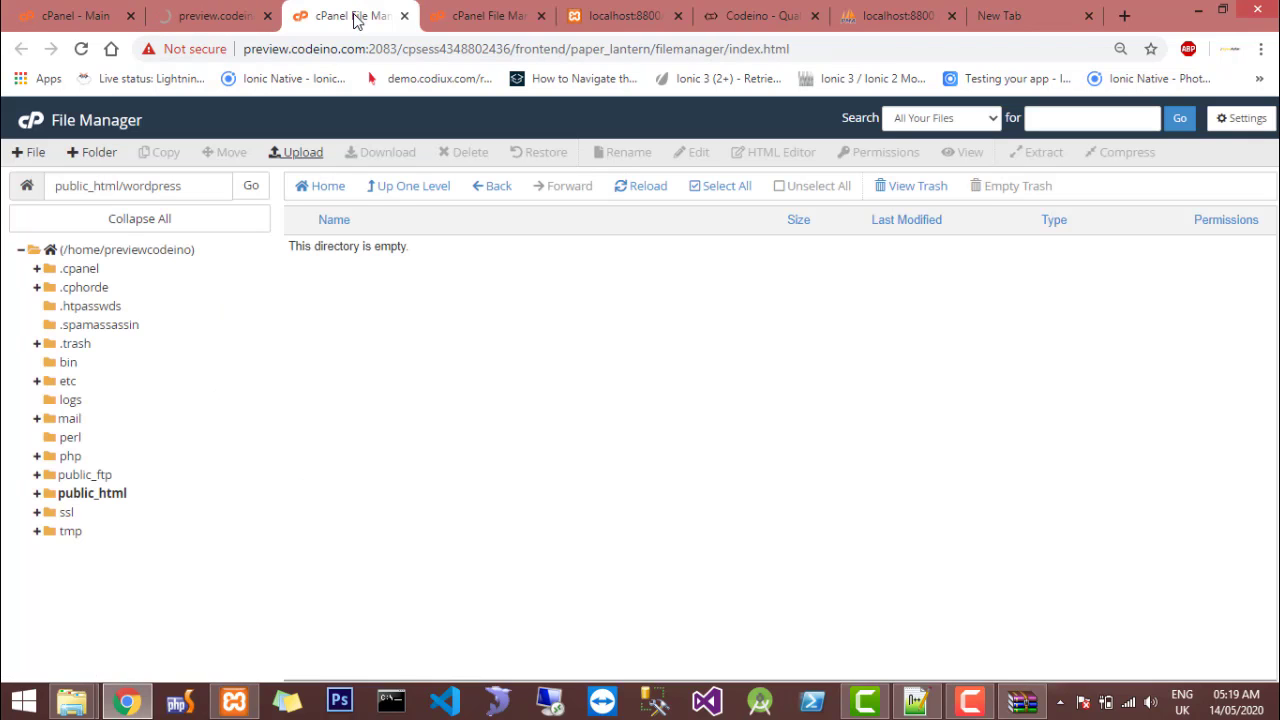
pyautogui.click(436, 9)
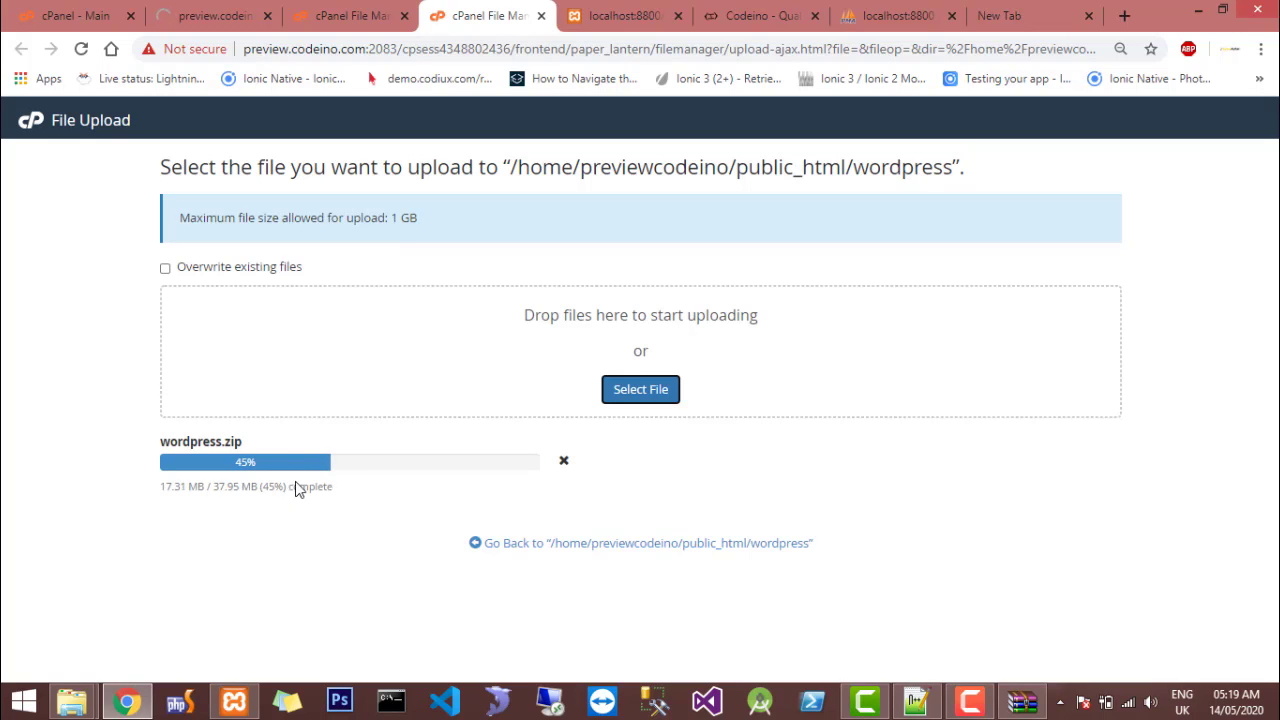
pyautogui.click(335, 12)
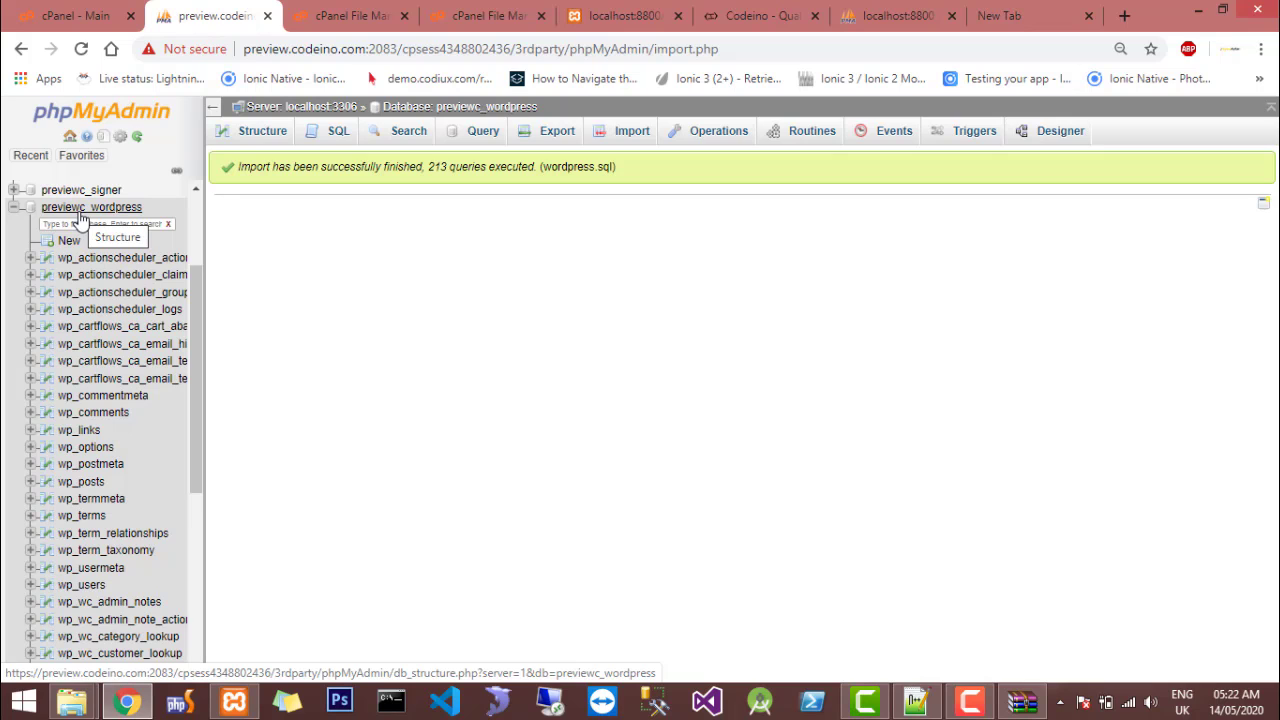
pyautogui.click(82, 447)
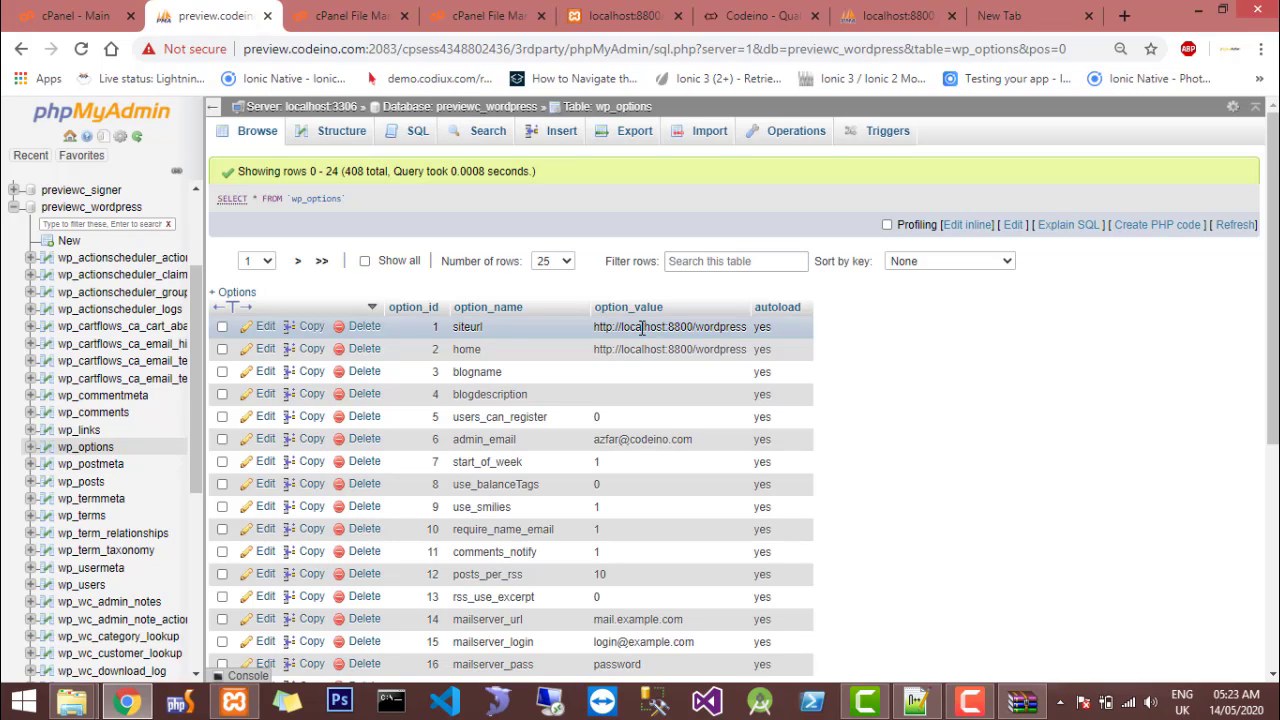
pyautogui.doubleClick(642, 327)
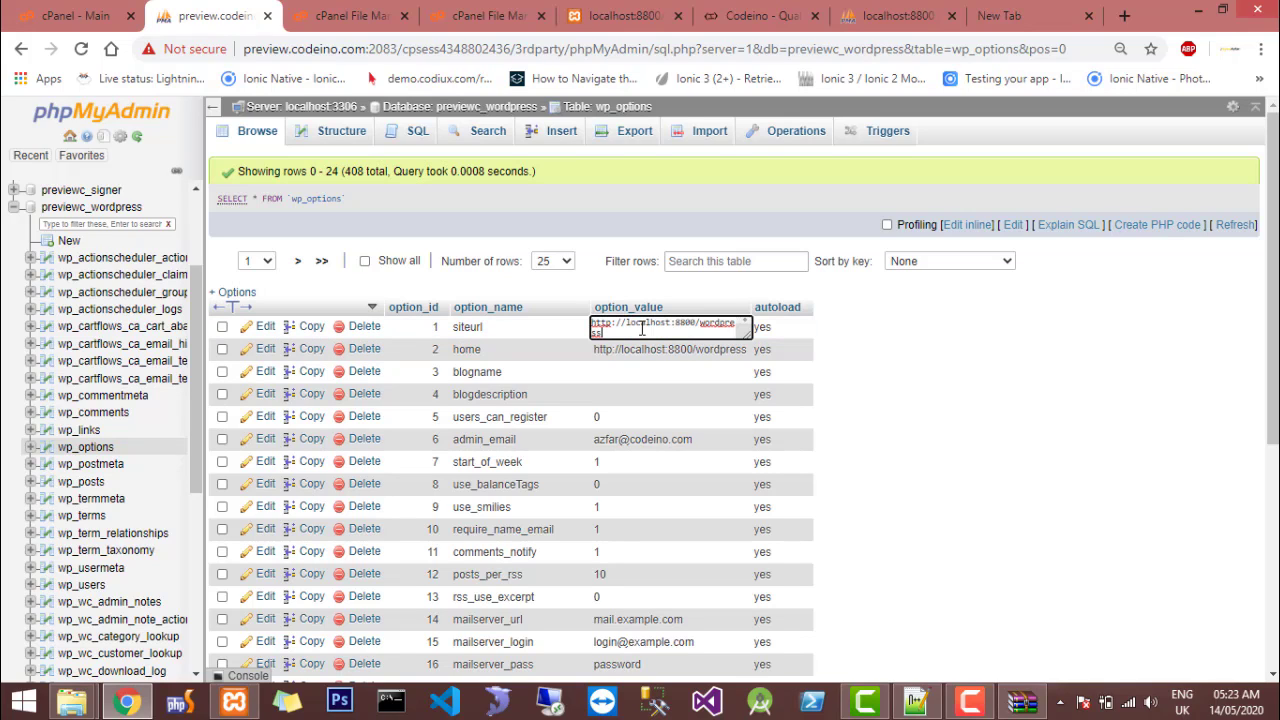
pyautogui.hotkey('ctrl', 'shift', 'Left')
pyautogui.click(627, 322)
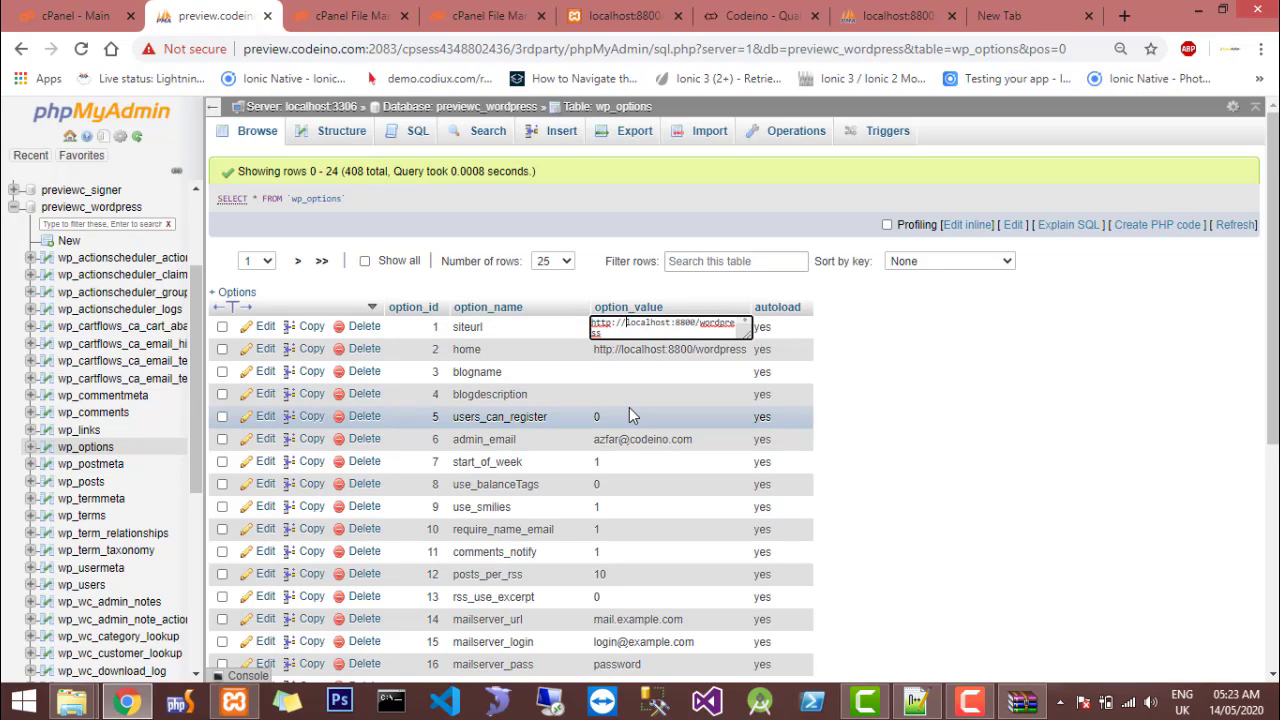
pyautogui.press('Tab')
pyautogui.hotkey('shift', 'Tab')
pyautogui.doubleClick(632, 324)
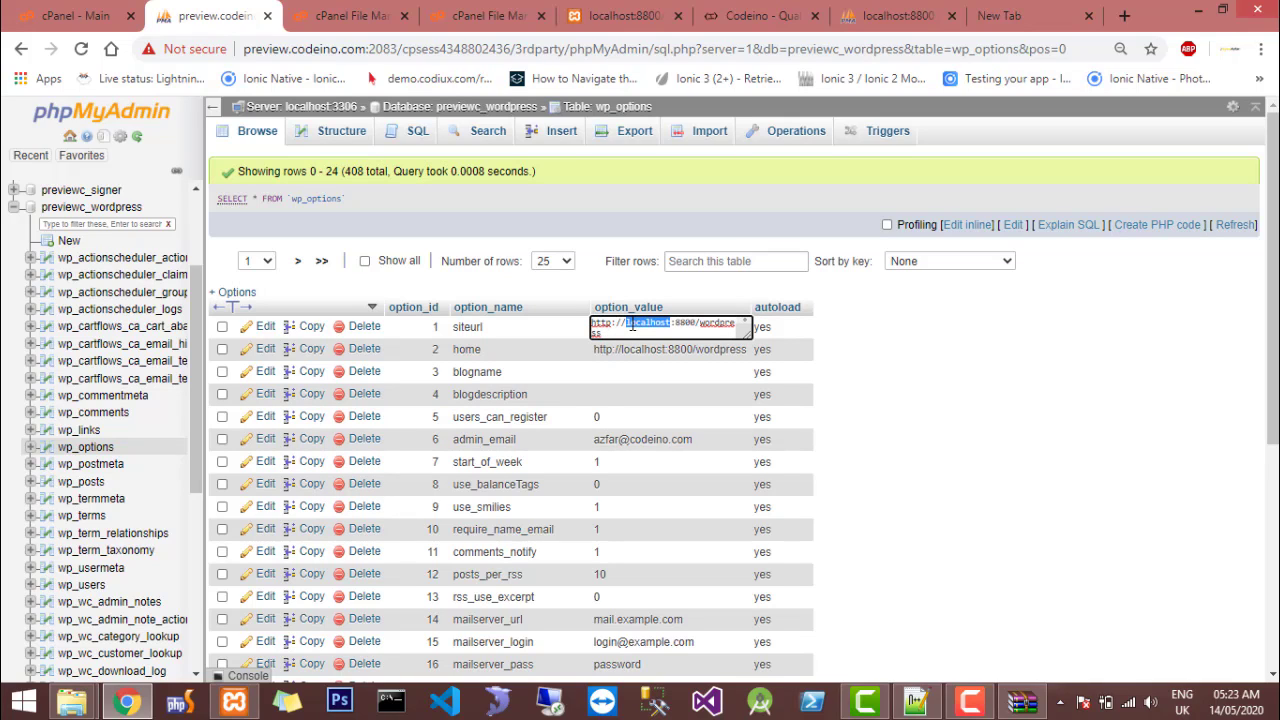
pyautogui.write('preview')
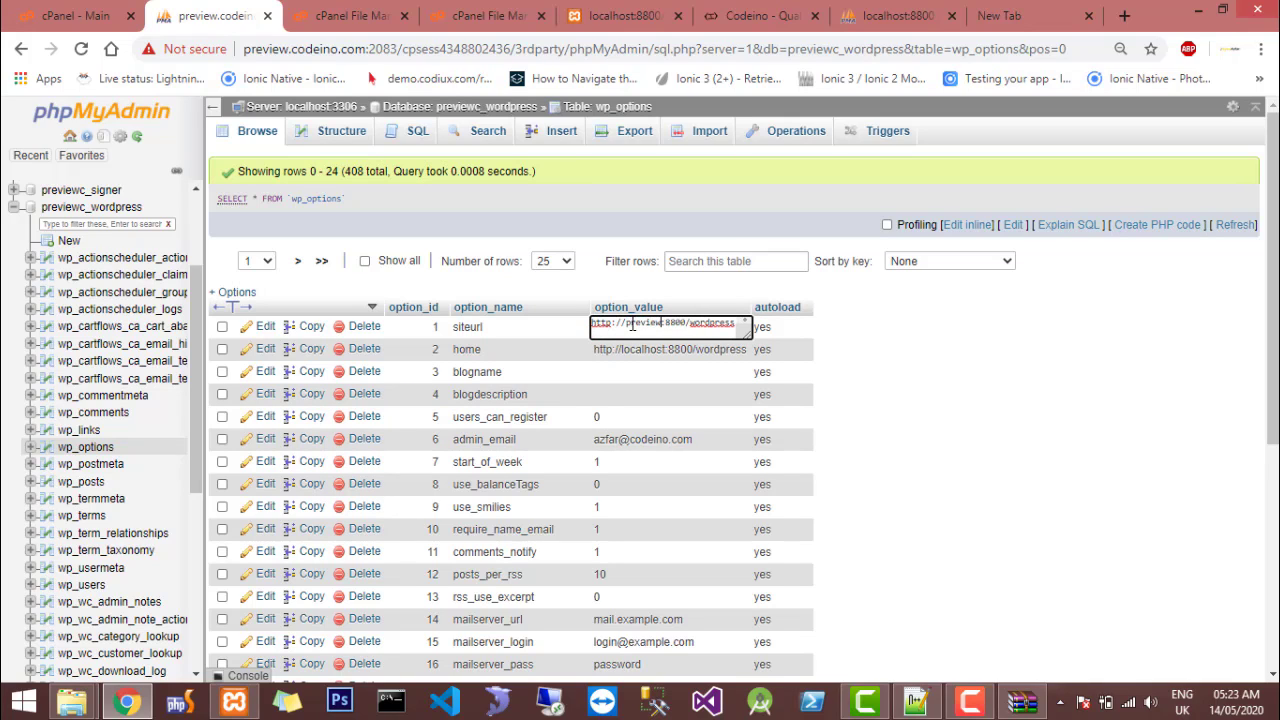
pyautogui.write('.codeino.com')
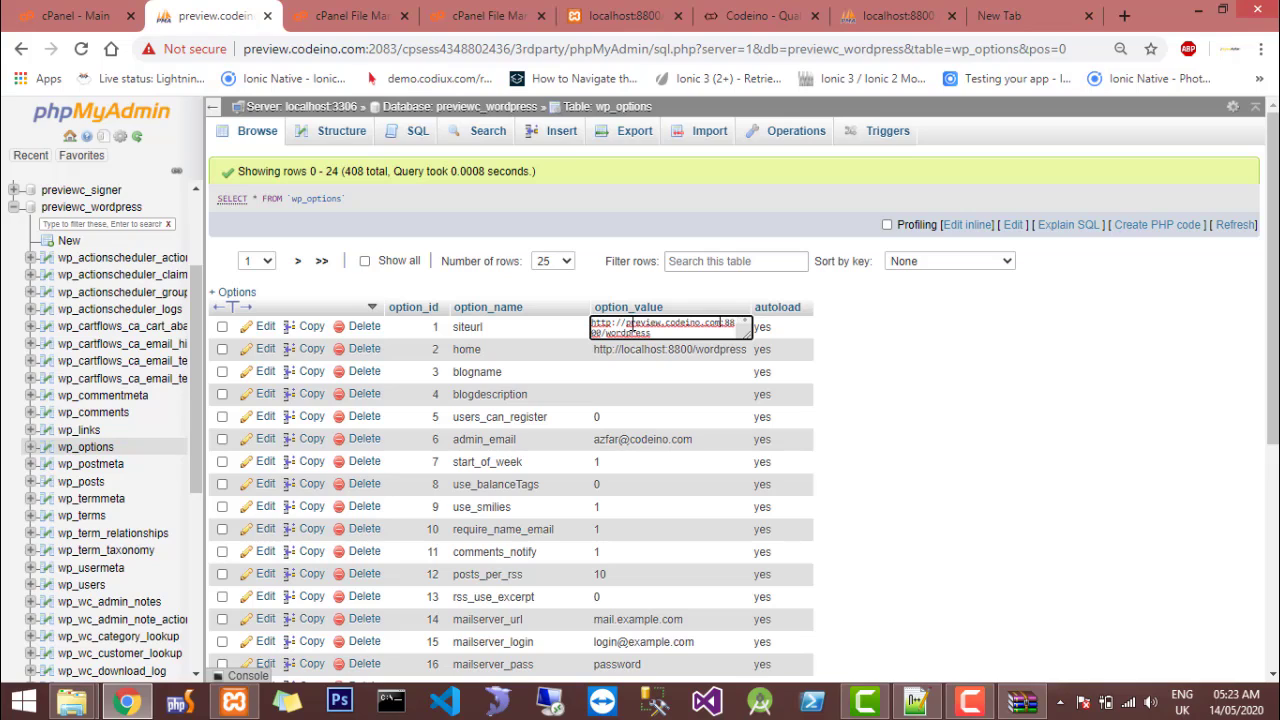
pyautogui.hotkey('shift', 'Right')
pyautogui.hotkey('shift', 'Right')
pyautogui.hotkey('shift', 'Right')
pyautogui.hotkey('shift', 'Right')
pyautogui.press('BackSpace')
pyautogui.doubleClick(632, 326)
pyautogui.hotkey('ctrl', 'a')
pyautogui.hotkey('ctrl', 'c')
pyautogui.press('Return')
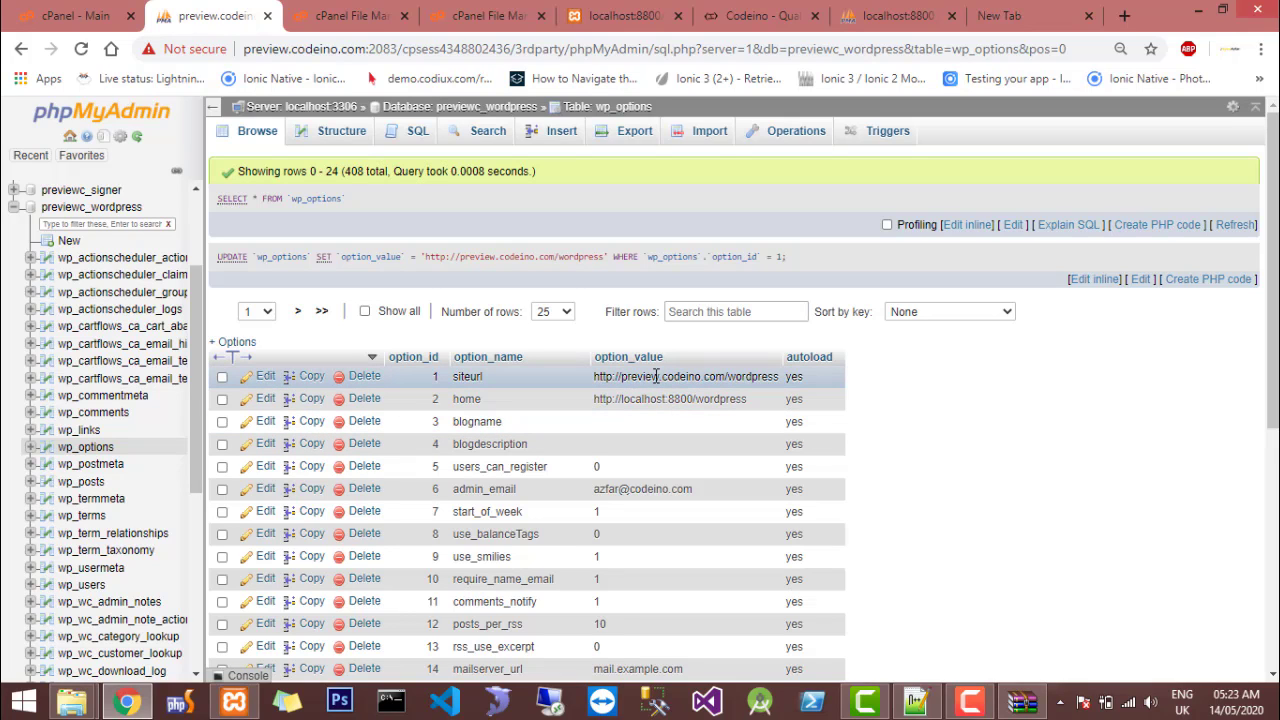
pyautogui.doubleClick(724, 397)
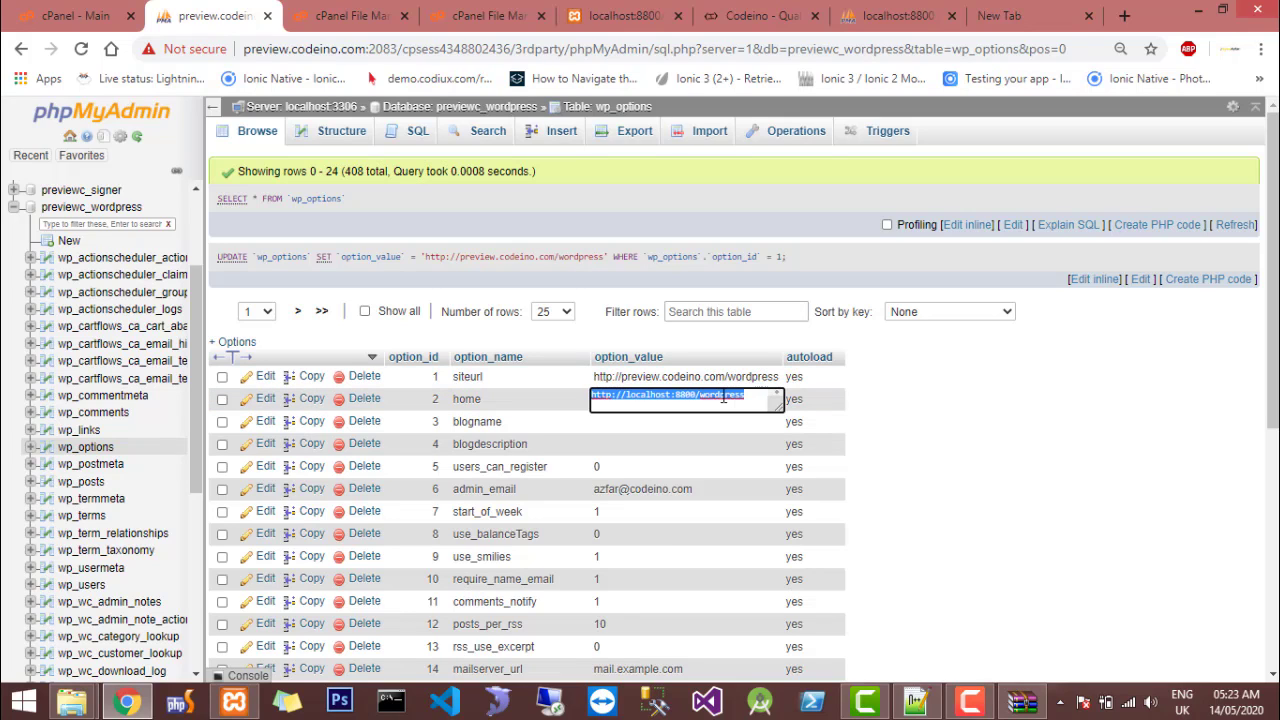
pyautogui.hotkey('ctrl', 'v')
pyautogui.press('Return')
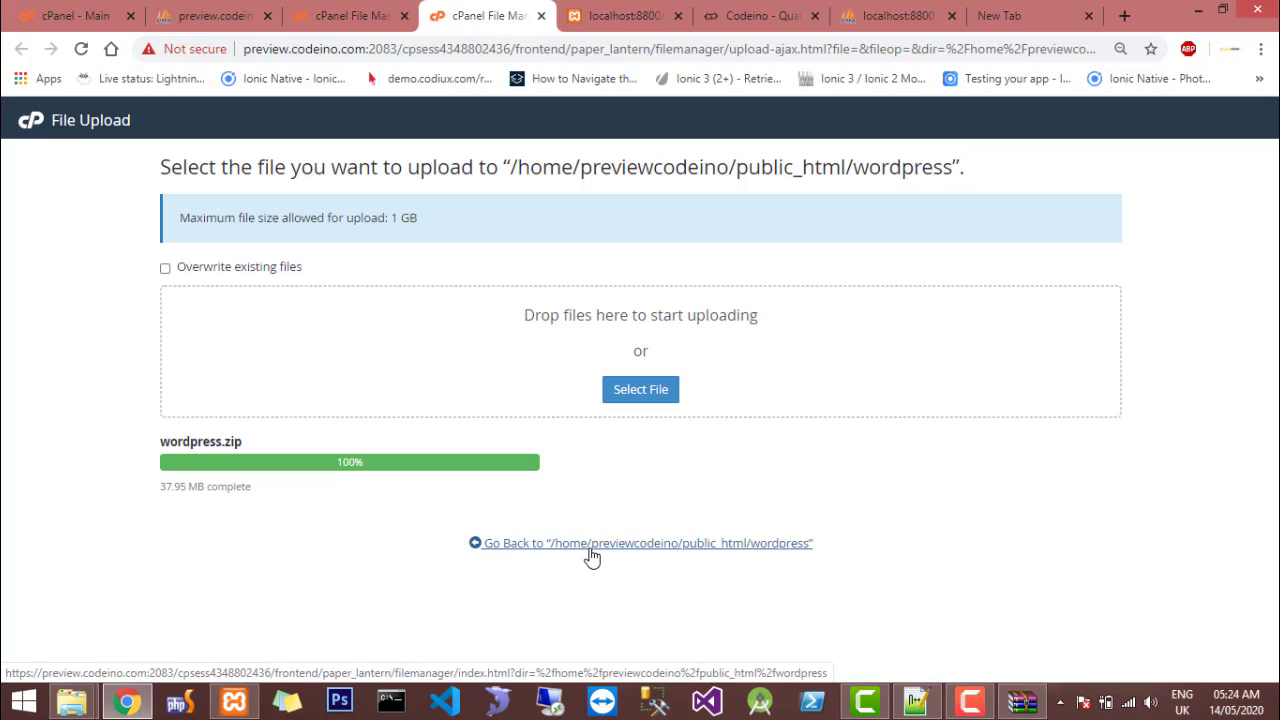
# - Extract wordpress.zip into /public_html/wordpress in the File Manager and close the results
pyautogui.hotkey('ctrl', 'w')
pyautogui.click(400, 14)
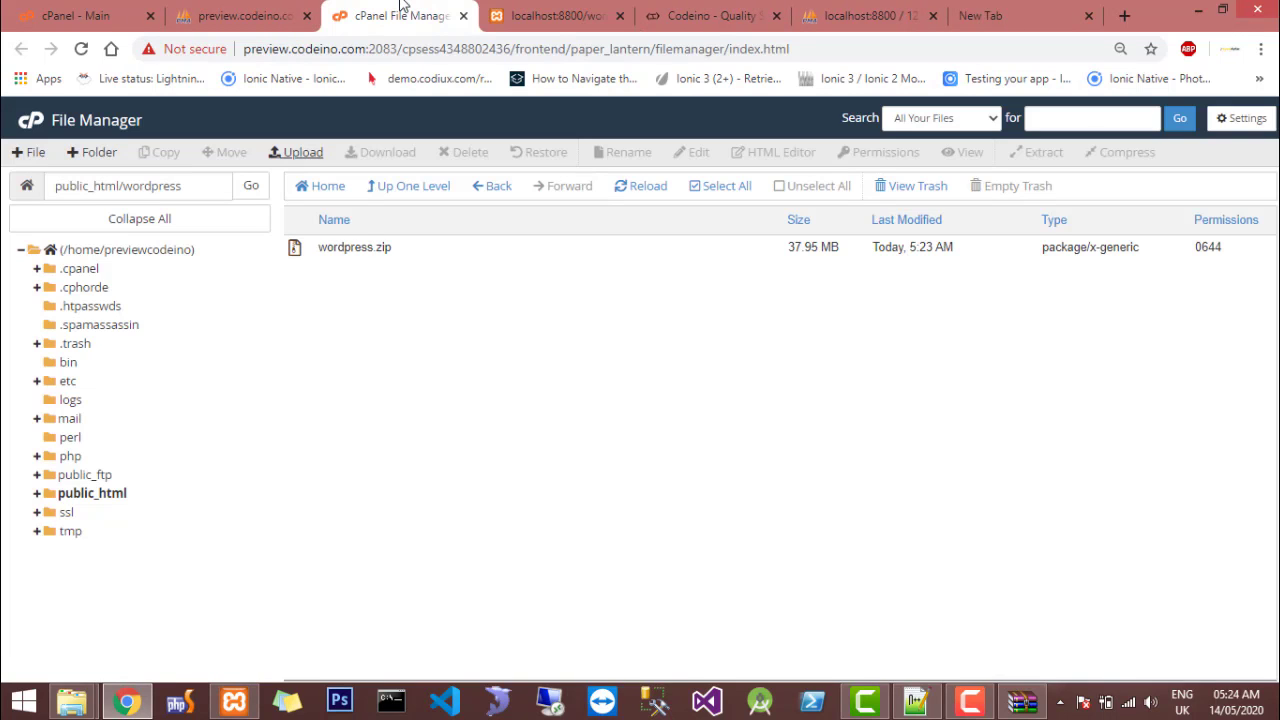
pyautogui.rightClick(309, 258)
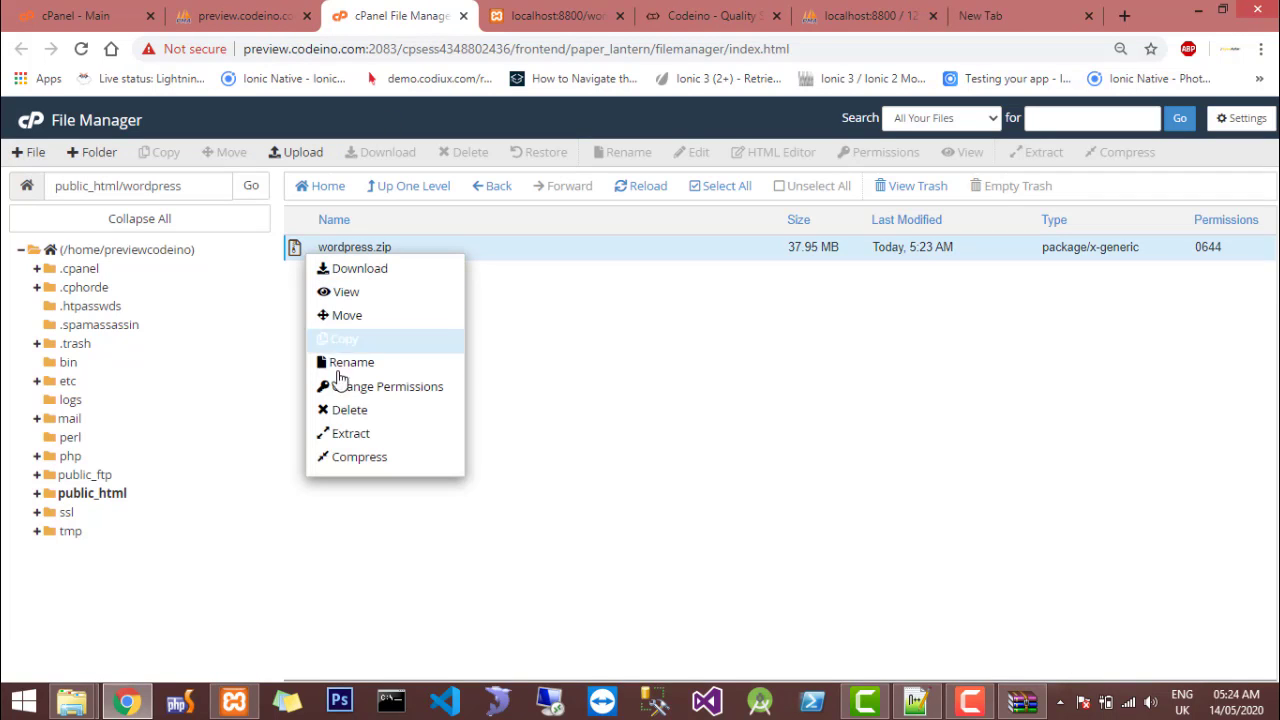
pyautogui.click(360, 440)
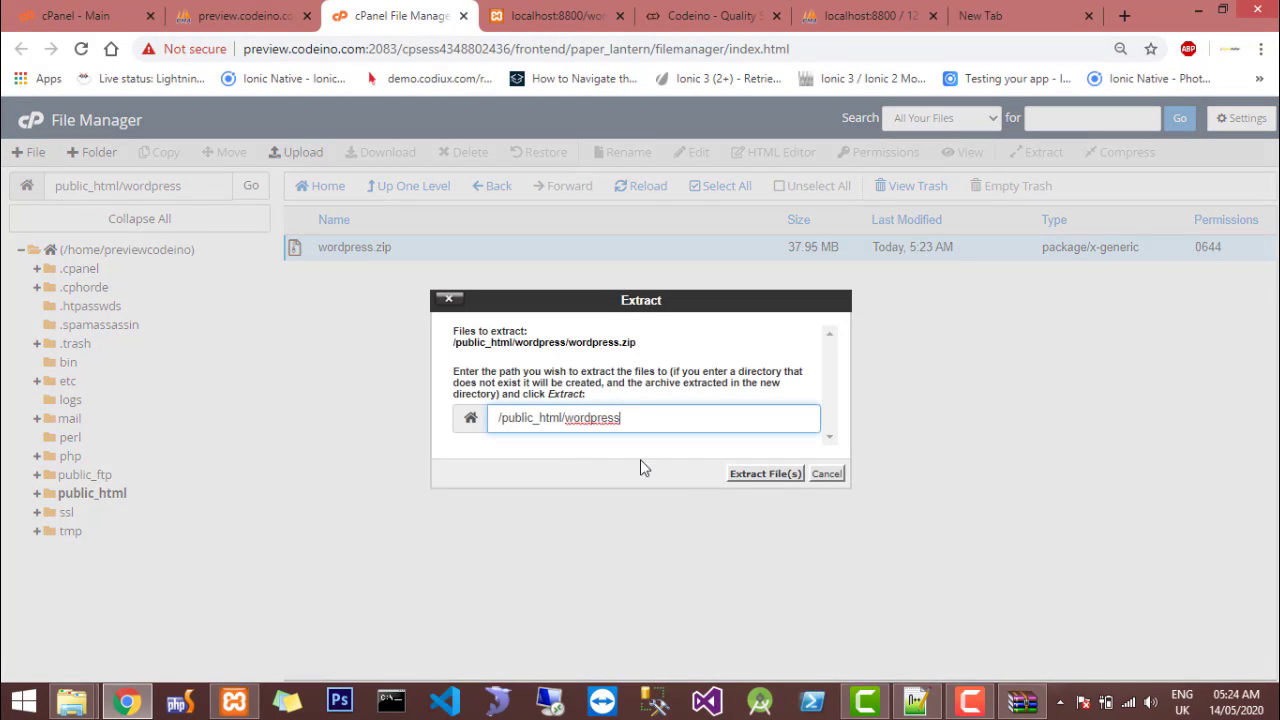
pyautogui.click(748, 478)
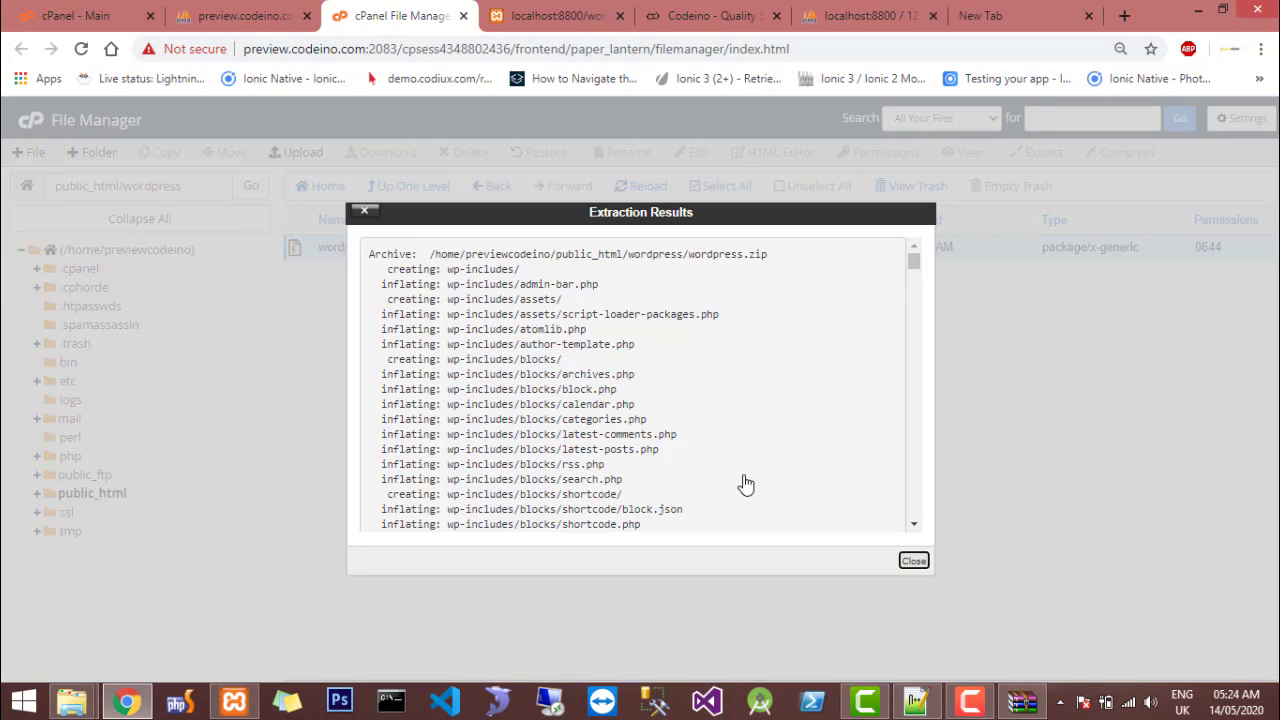
pyautogui.click(913, 560)
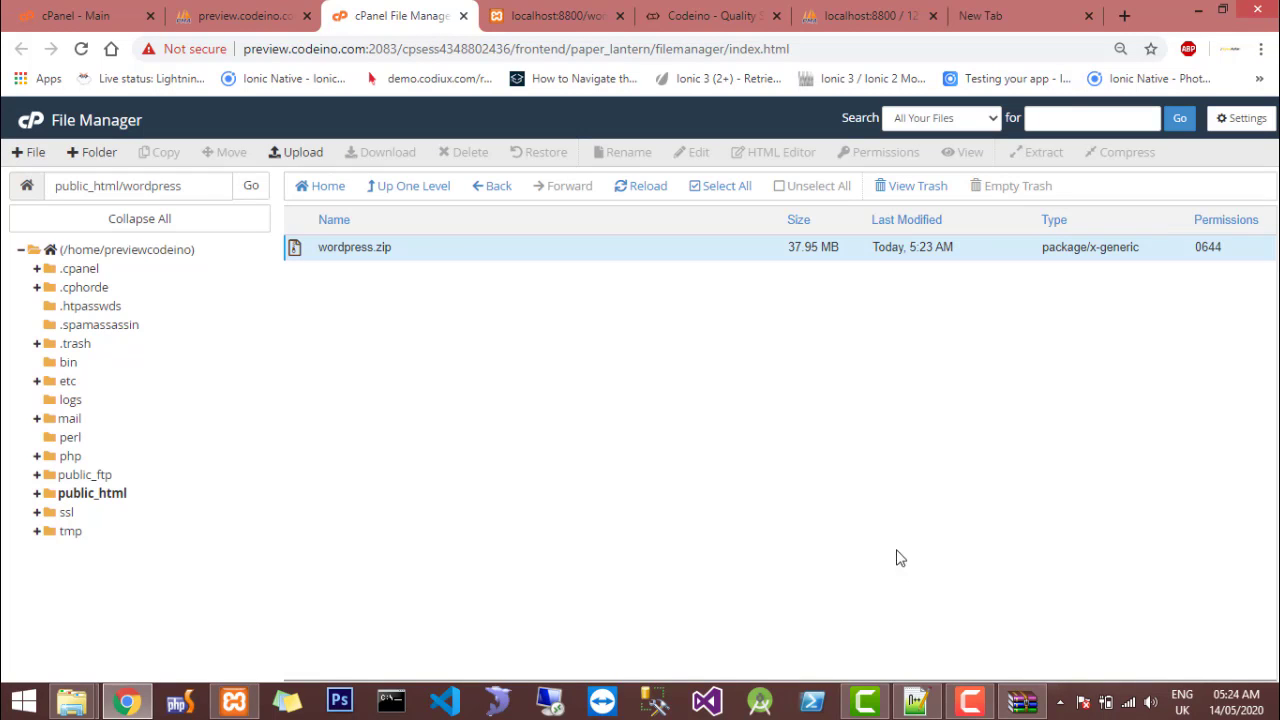
# - Reload the public_html/wordpress folder and permanently delete wordpress.zip, skipping the trash
pyautogui.click(250, 188)
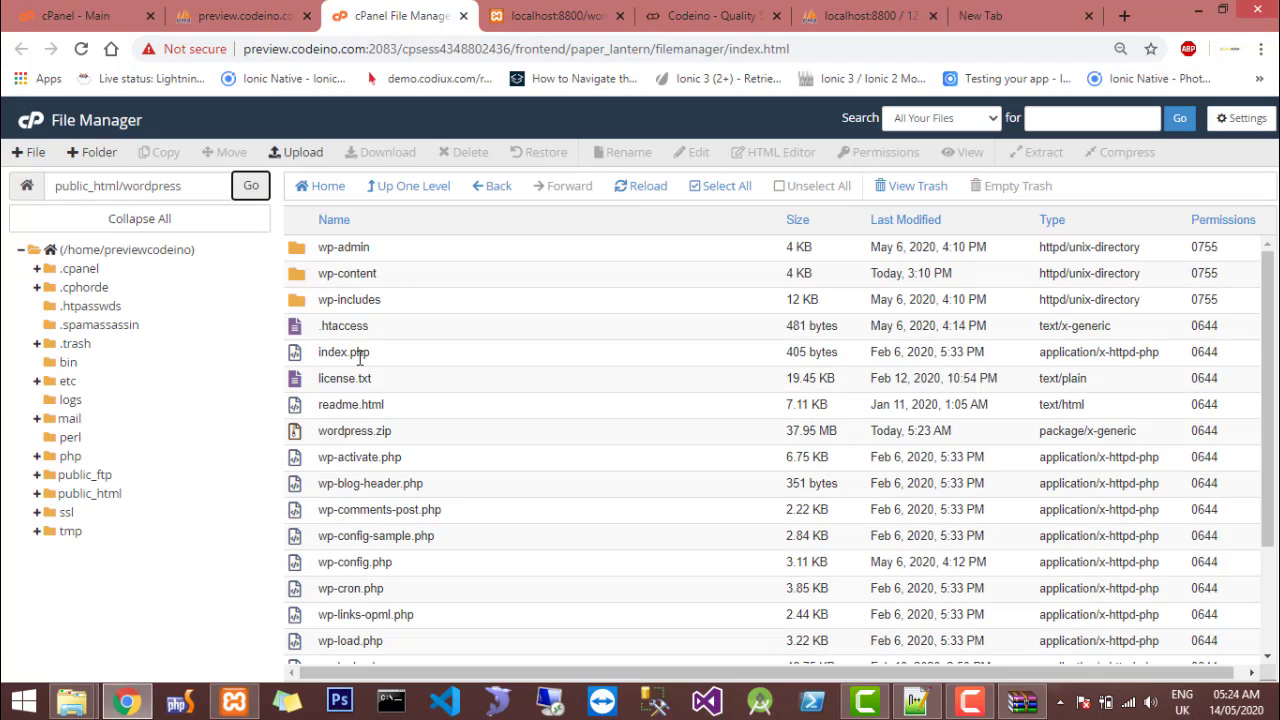
pyautogui.click(293, 438)
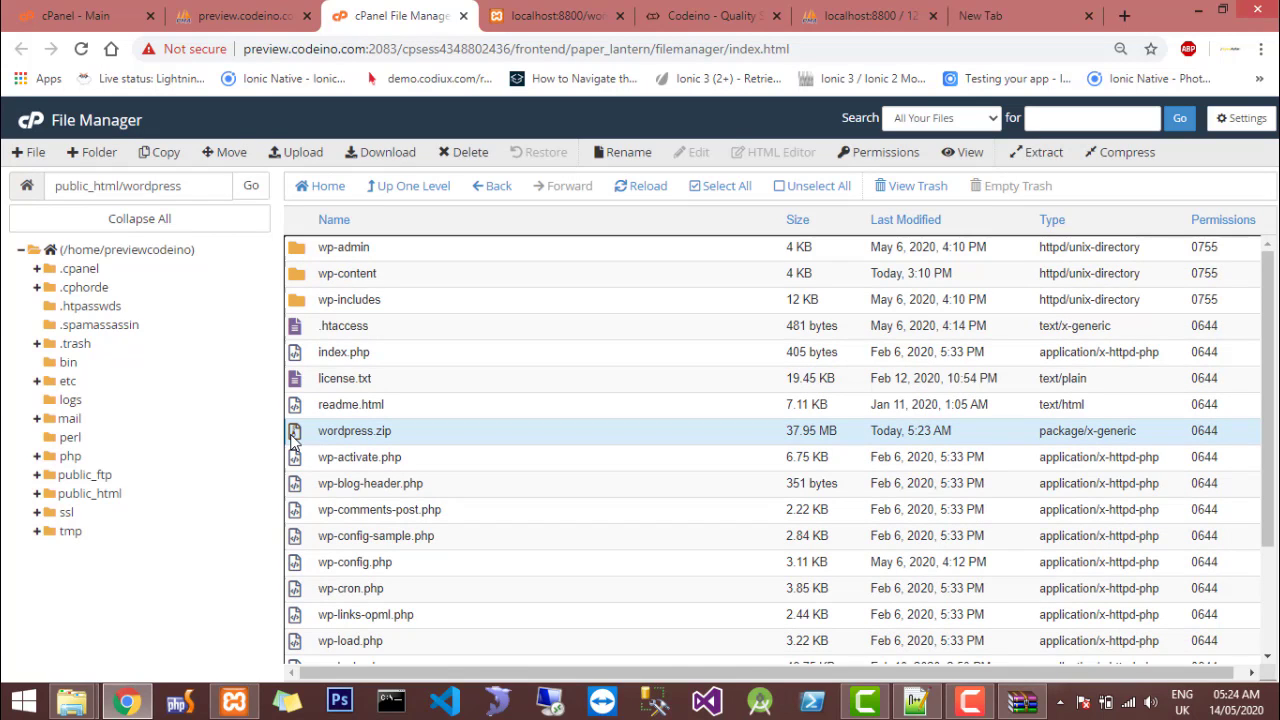
pyautogui.press('Delete')
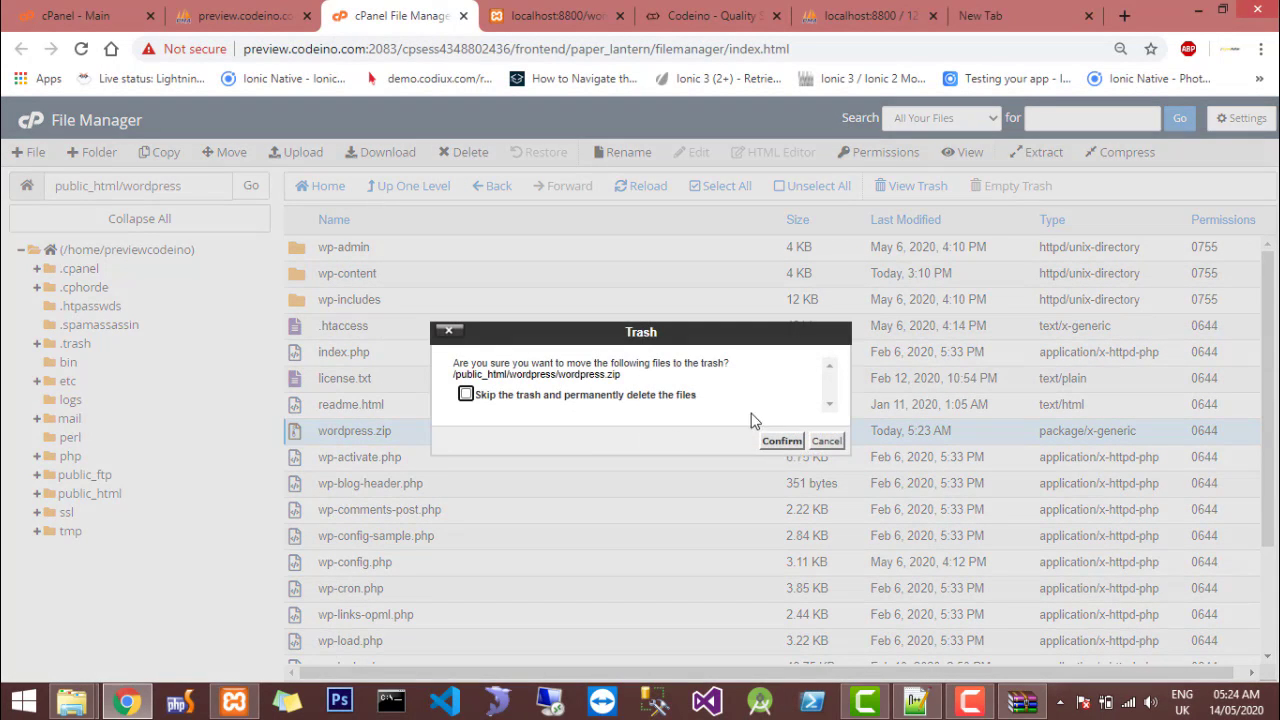
pyautogui.click(641, 396)
pyautogui.click(776, 441)
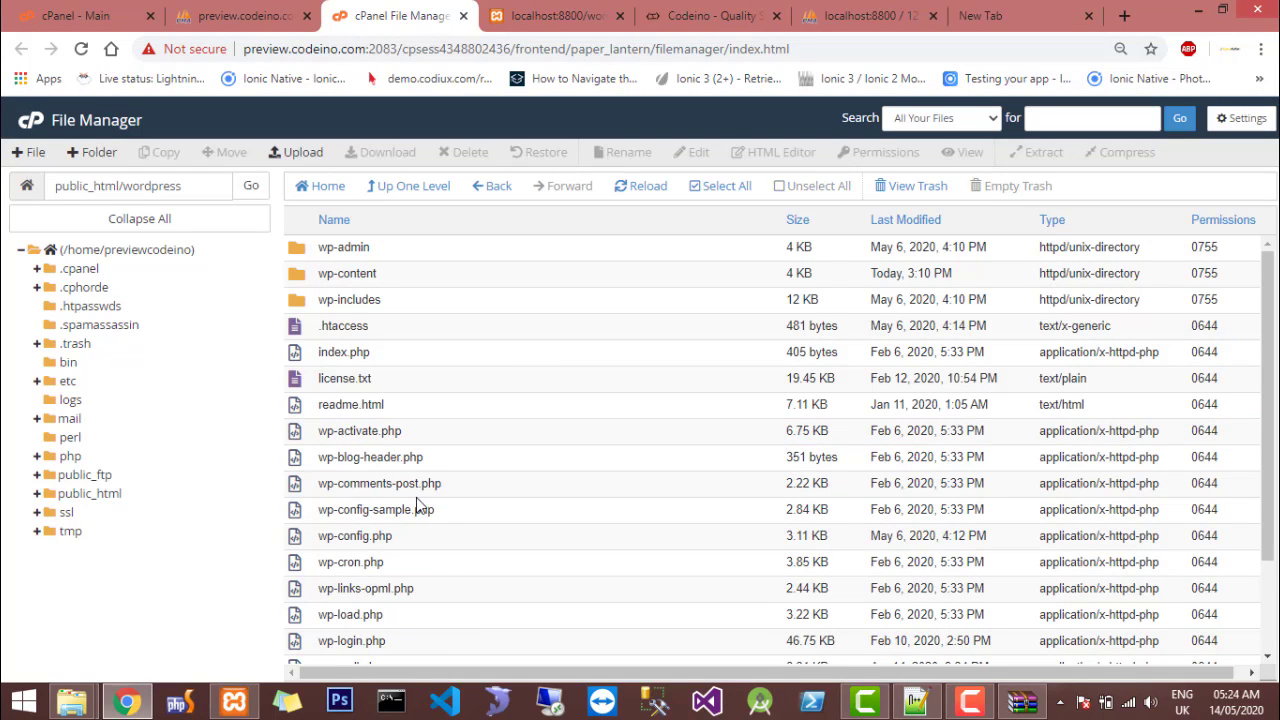
pyautogui.scroll(-1, 418, 507)
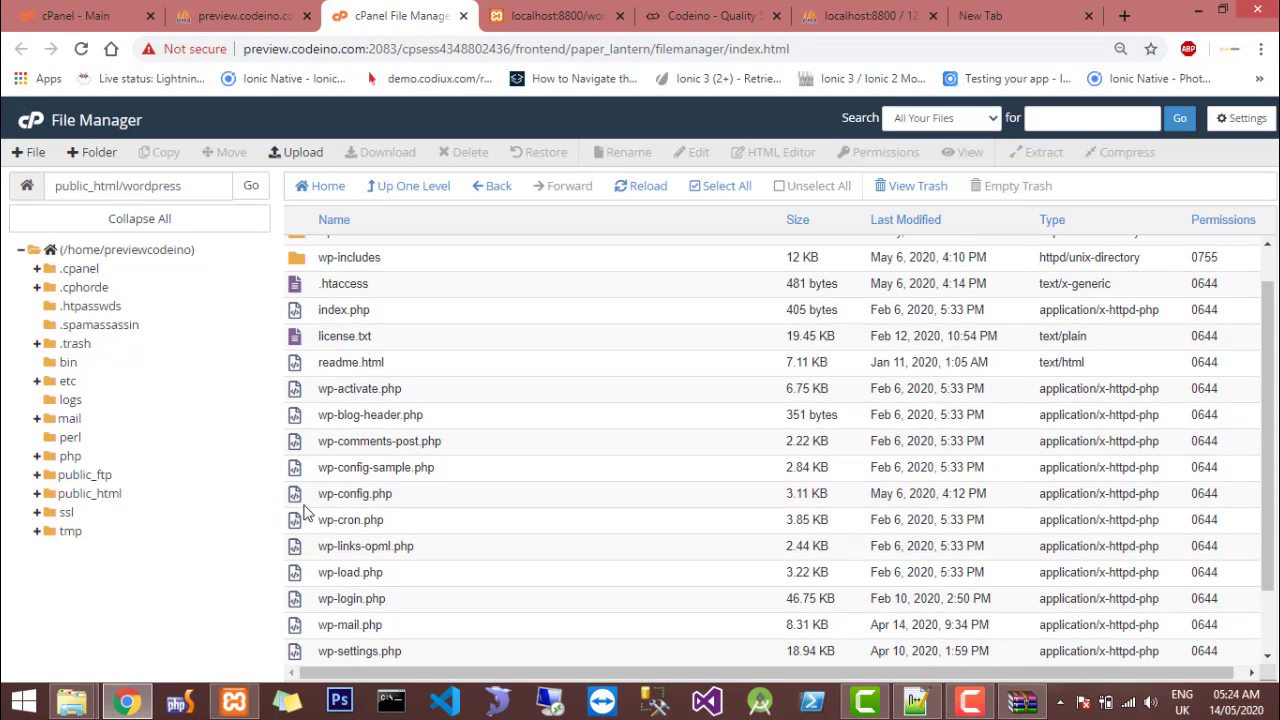
pyautogui.click(250, 14)
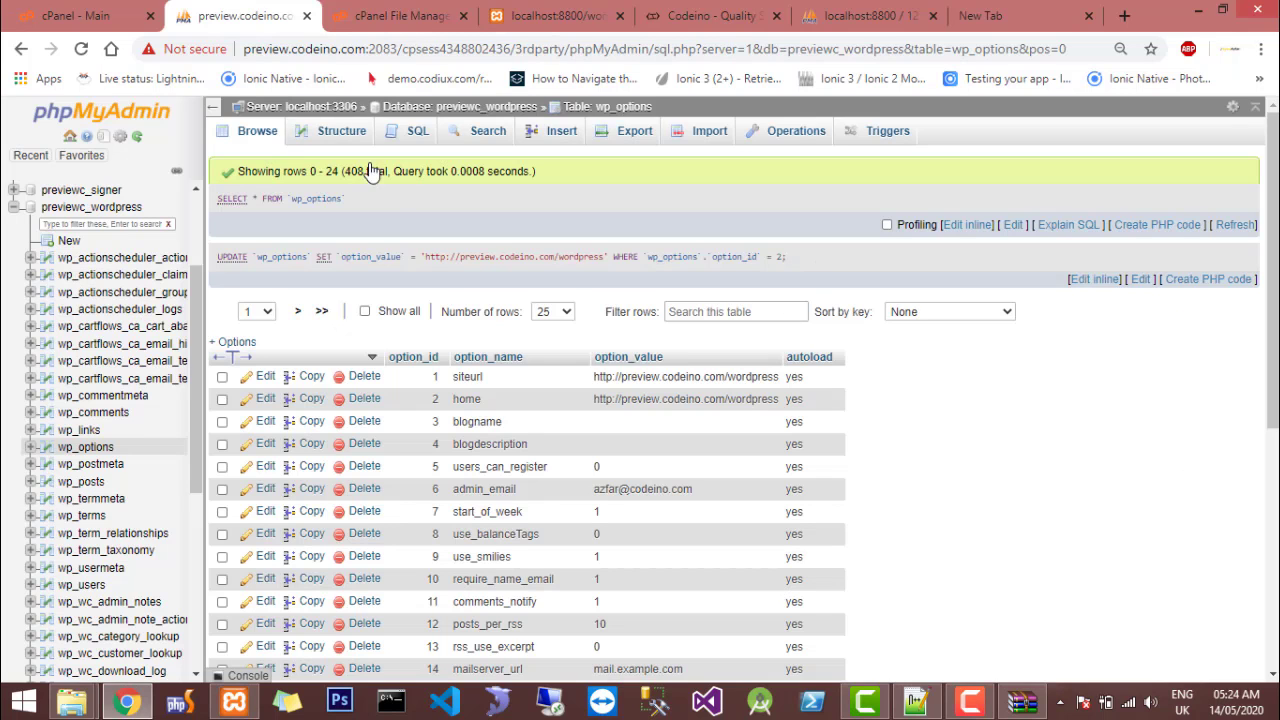
pyautogui.click(400, 14)
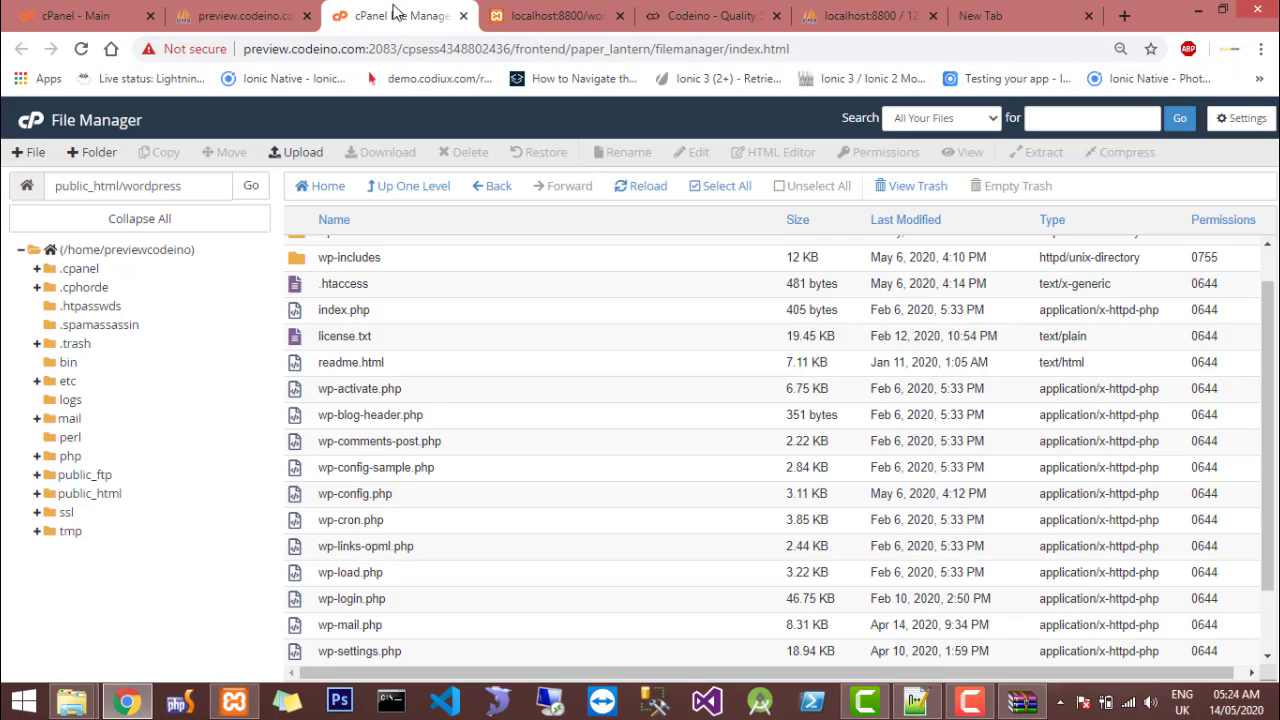
# - Open wp-config.php from the wordpress folder in the File Manager's text editor
pyautogui.click(306, 500)
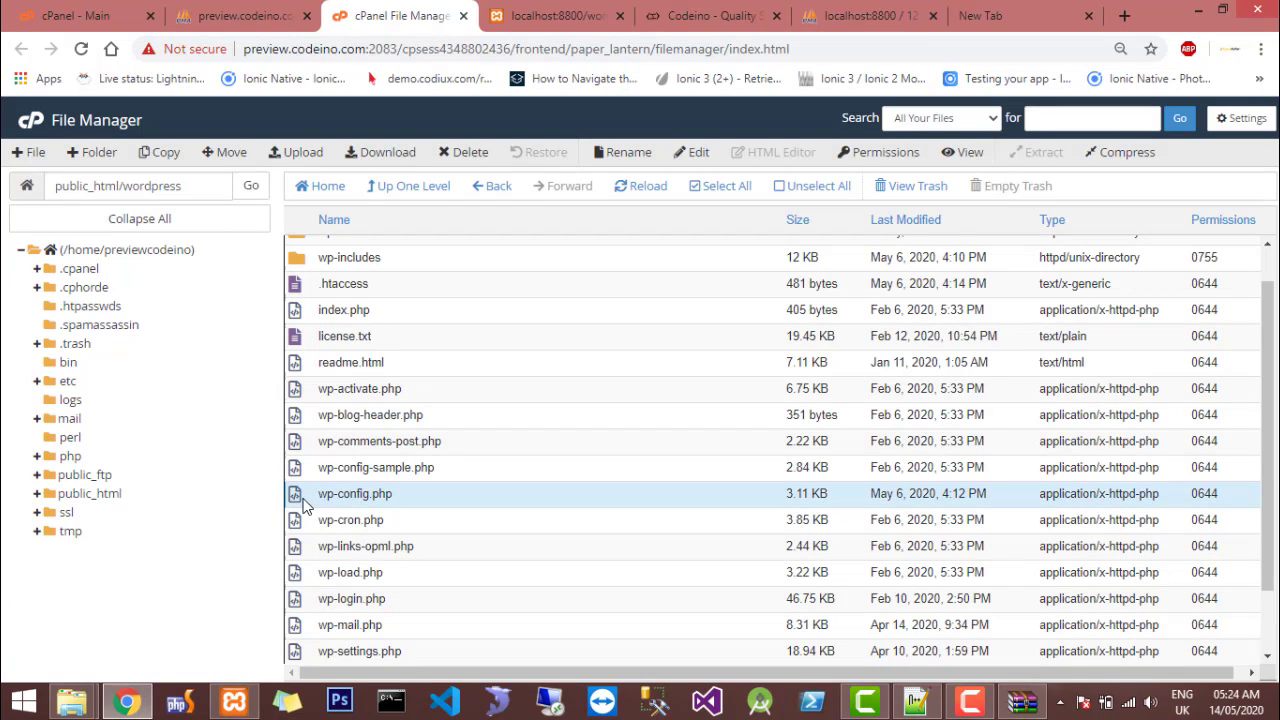
pyautogui.rightClick(306, 505)
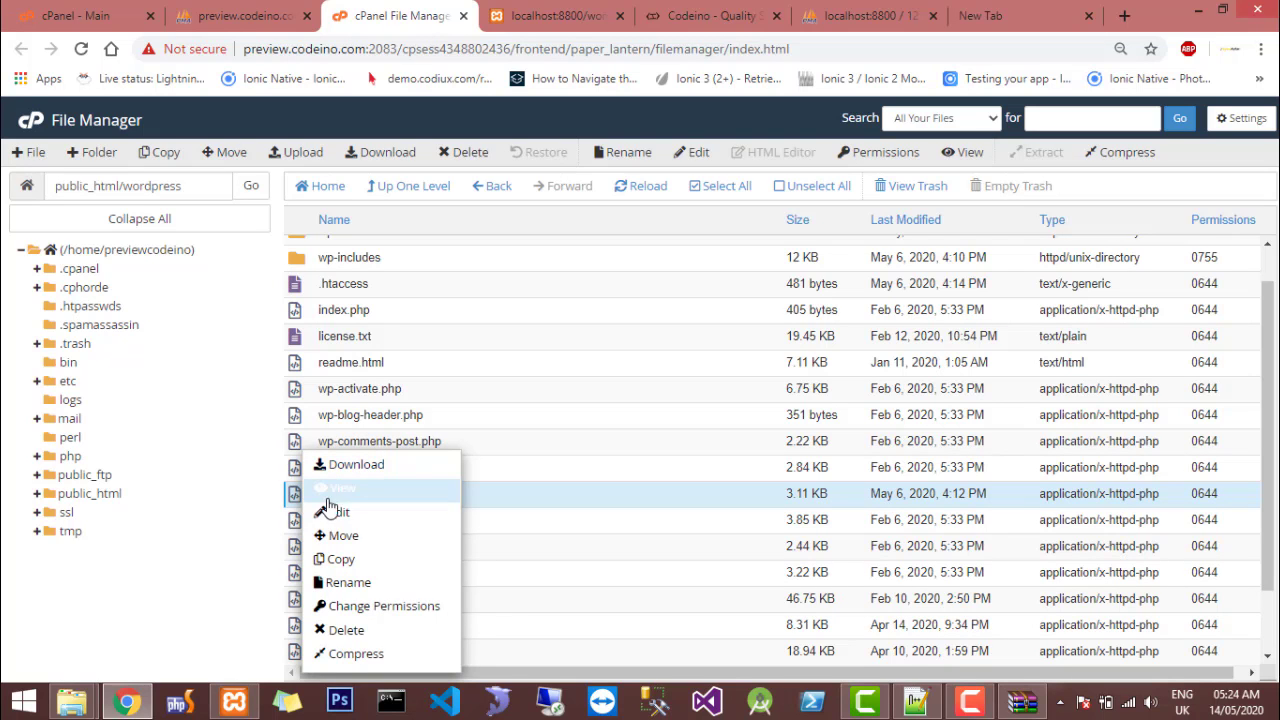
pyautogui.click(343, 521)
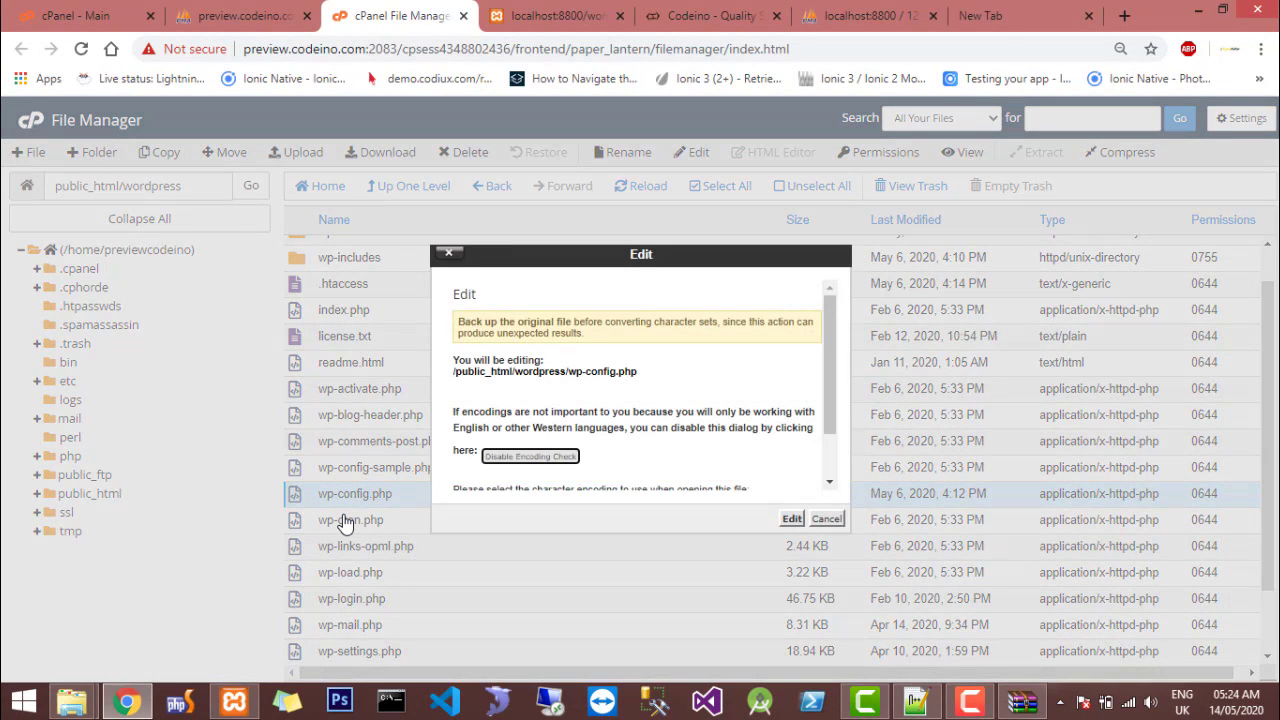
pyautogui.click(791, 518)
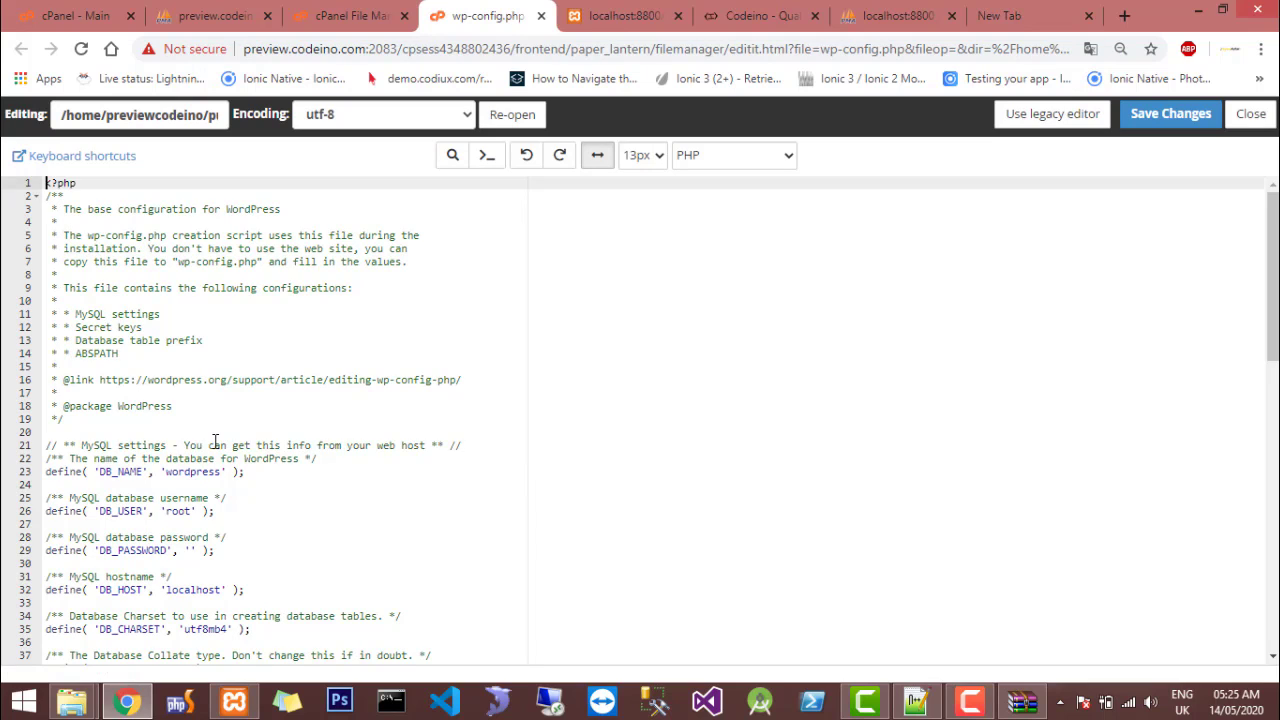
# - Replace the DB_USER value in wp-config.php with previewc_wordpre
pyautogui.moveTo(213, 445); pyautogui.dragTo(215, 479)
pyautogui.click(215, 478)
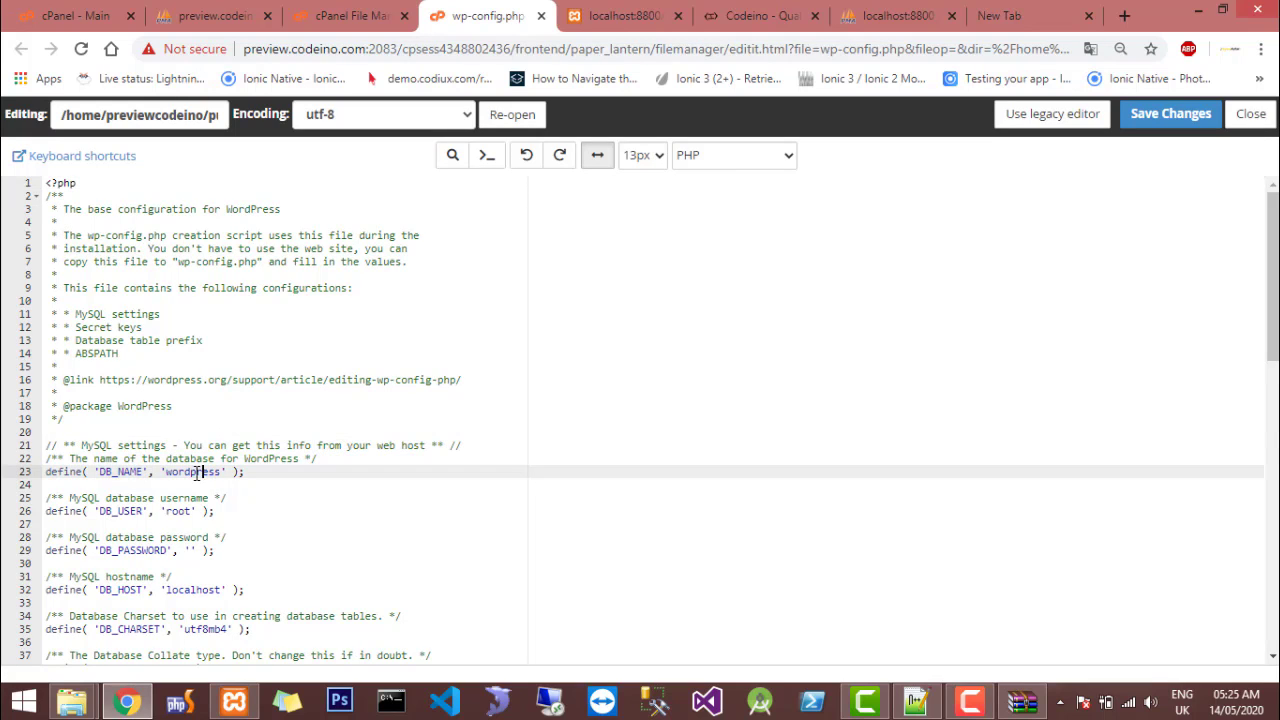
pyautogui.doubleClick(196, 474)
pyautogui.hotkey('ctrl', 'Tab')
pyautogui.hotkey('ctrl', 'Tab')
pyautogui.hotkey('ctrl', 'Tab')
pyautogui.hotkey('ctrl', 'Tab')
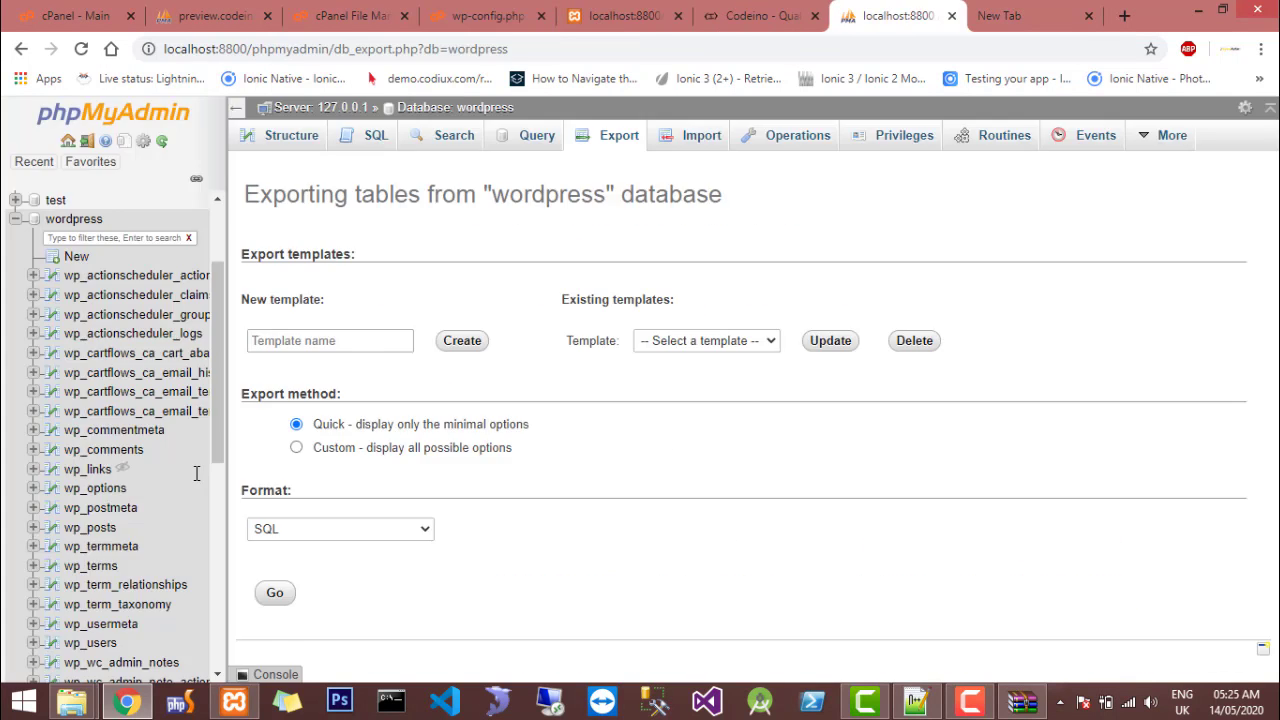
pyautogui.write('previewc_wordpre')
pyautogui.hotkey('ctrl', 'a')
pyautogui.hotkey('ctrl', 'c')
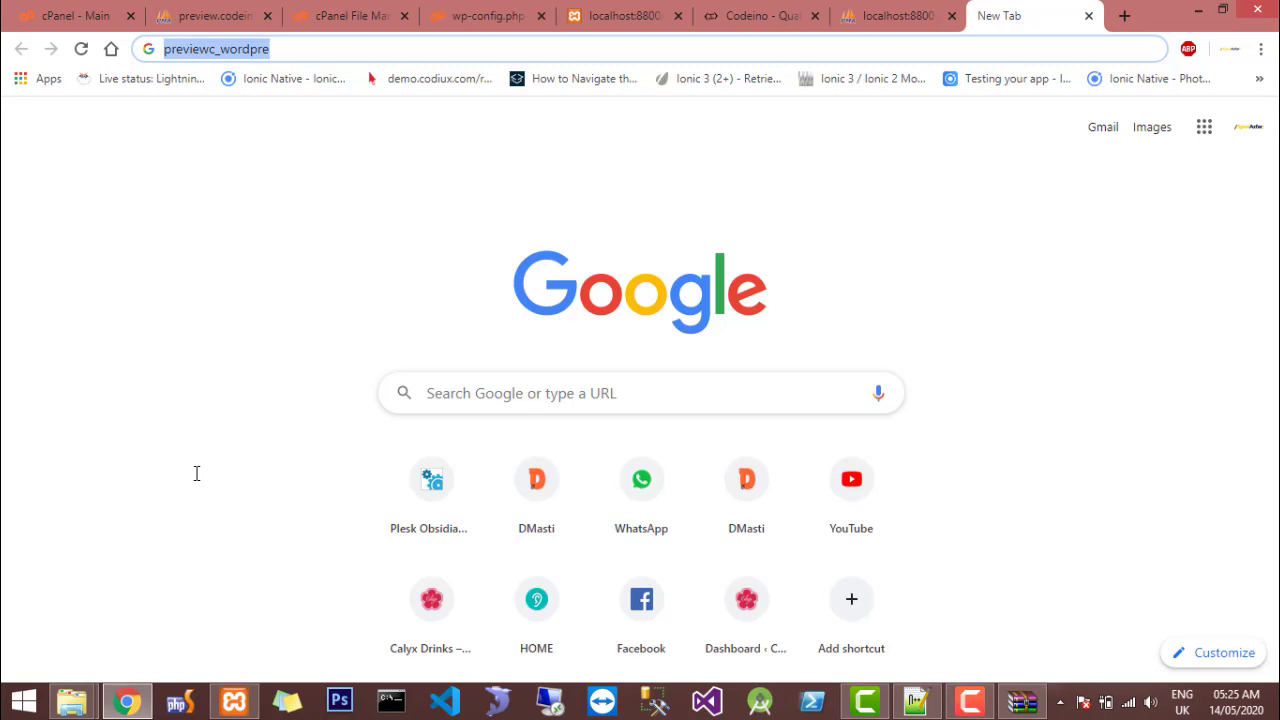
pyautogui.hotkey('ctrl', 'shift', 'Tab')
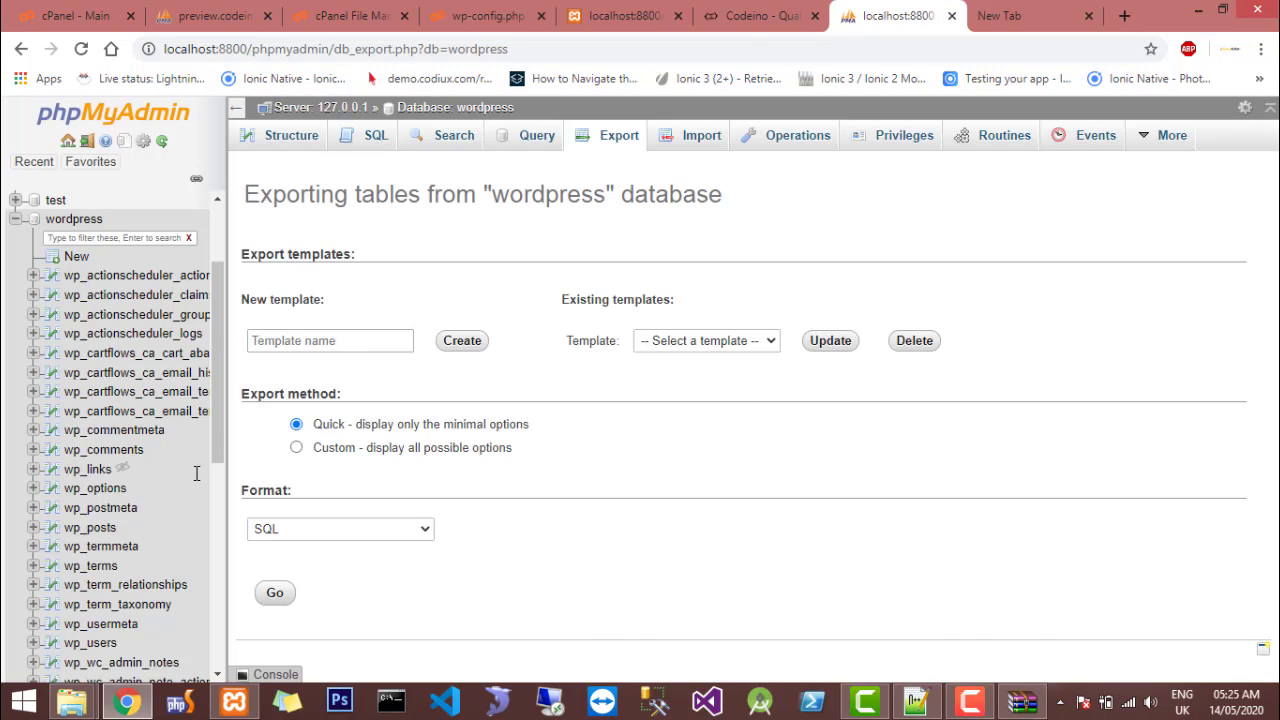
pyautogui.hotkey('ctrl', 'shift', 'Tab')
pyautogui.hotkey('ctrl', 'shift', 'Tab')
pyautogui.hotkey('ctrl', 'shift', 'Tab')
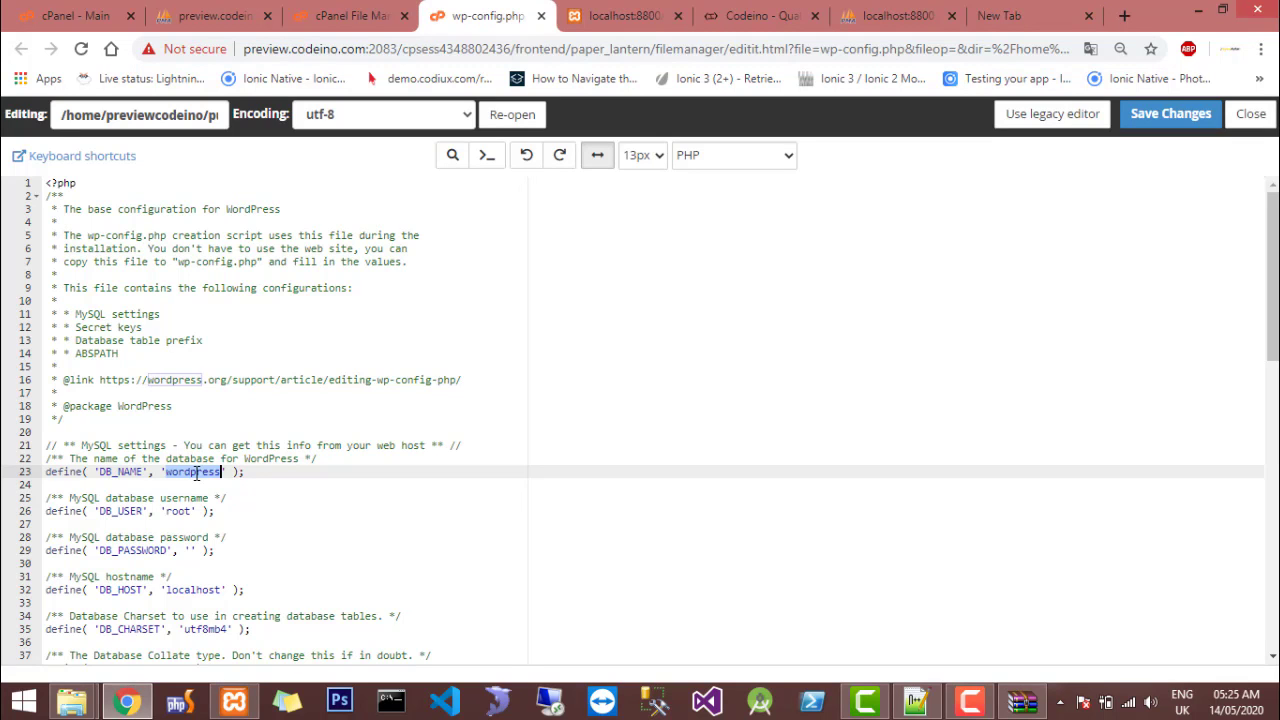
pyautogui.doubleClick(179, 511)
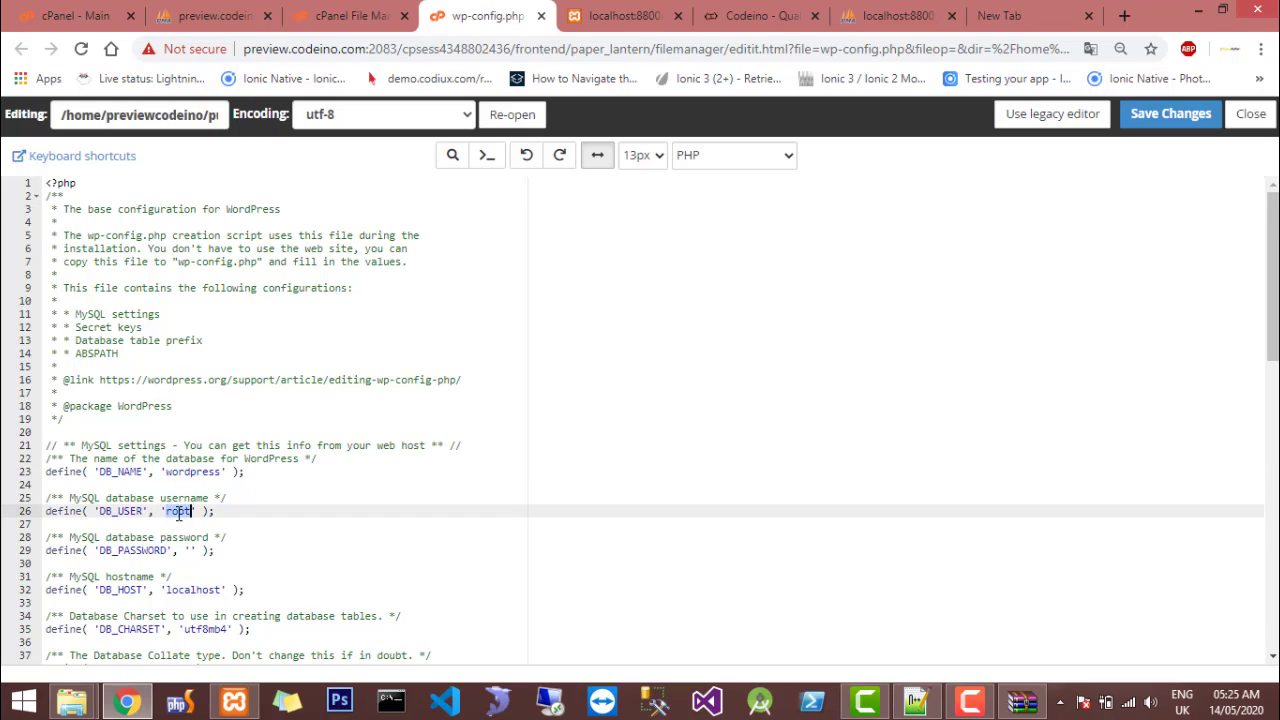
pyautogui.hotkey('ctrl', 'v')
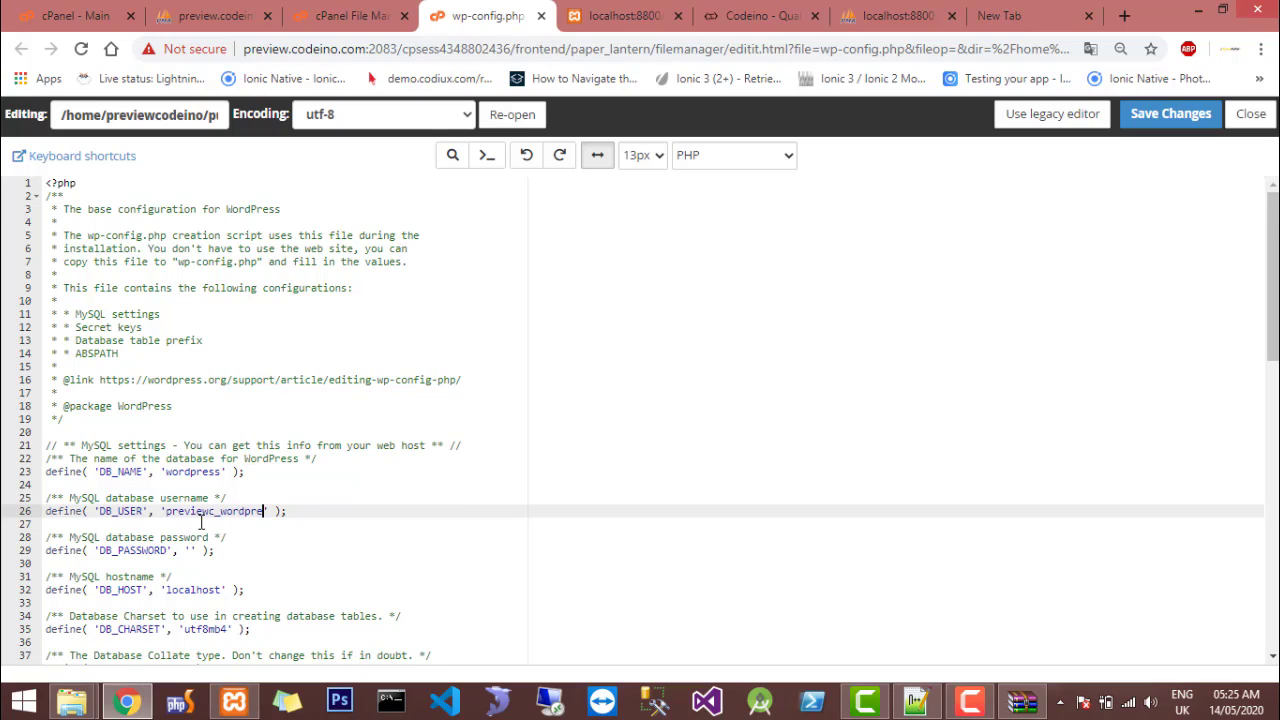
# - Replace the DB_NAME value in wp-config.php with previewc_wordpress
pyautogui.doubleClick(183, 474)
pyautogui.hotkey('ctrl', 'v')
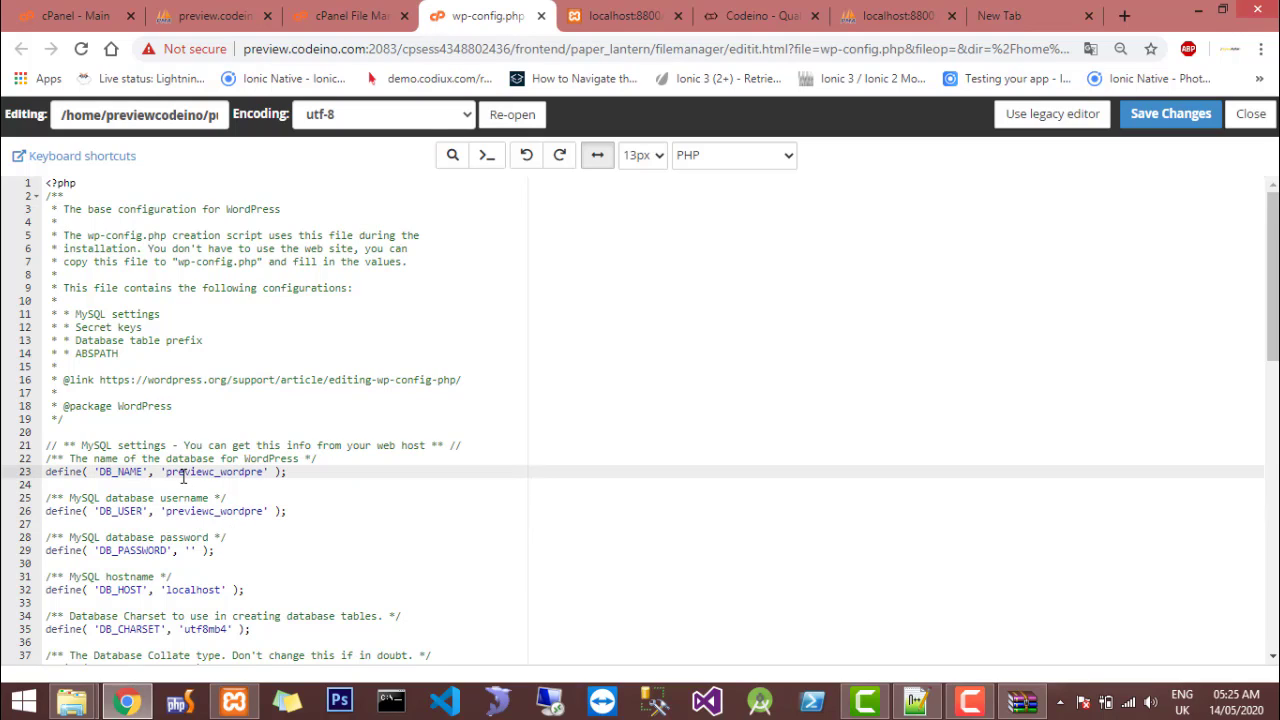
pyautogui.write('ss')
# - Enter the database user's password as the DB_PASSWORD value and save wp-config.php
pyautogui.click(190, 551)
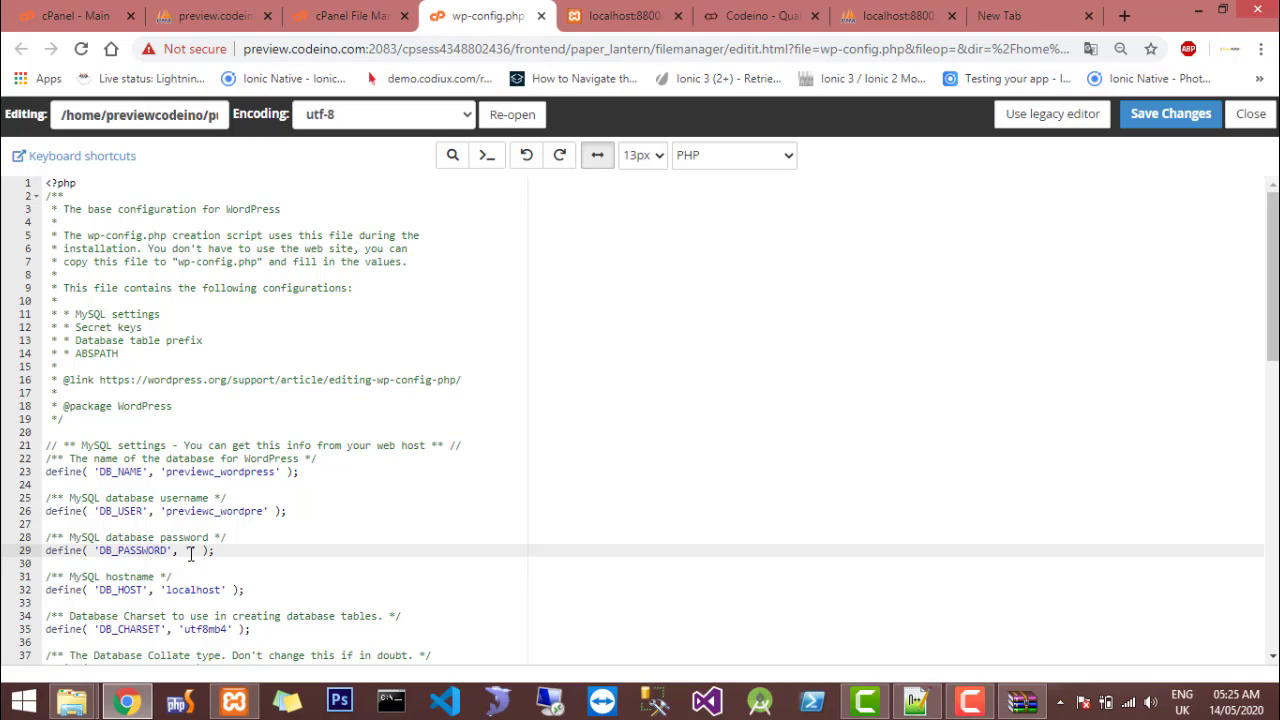
pyautogui.click(1193, 120)
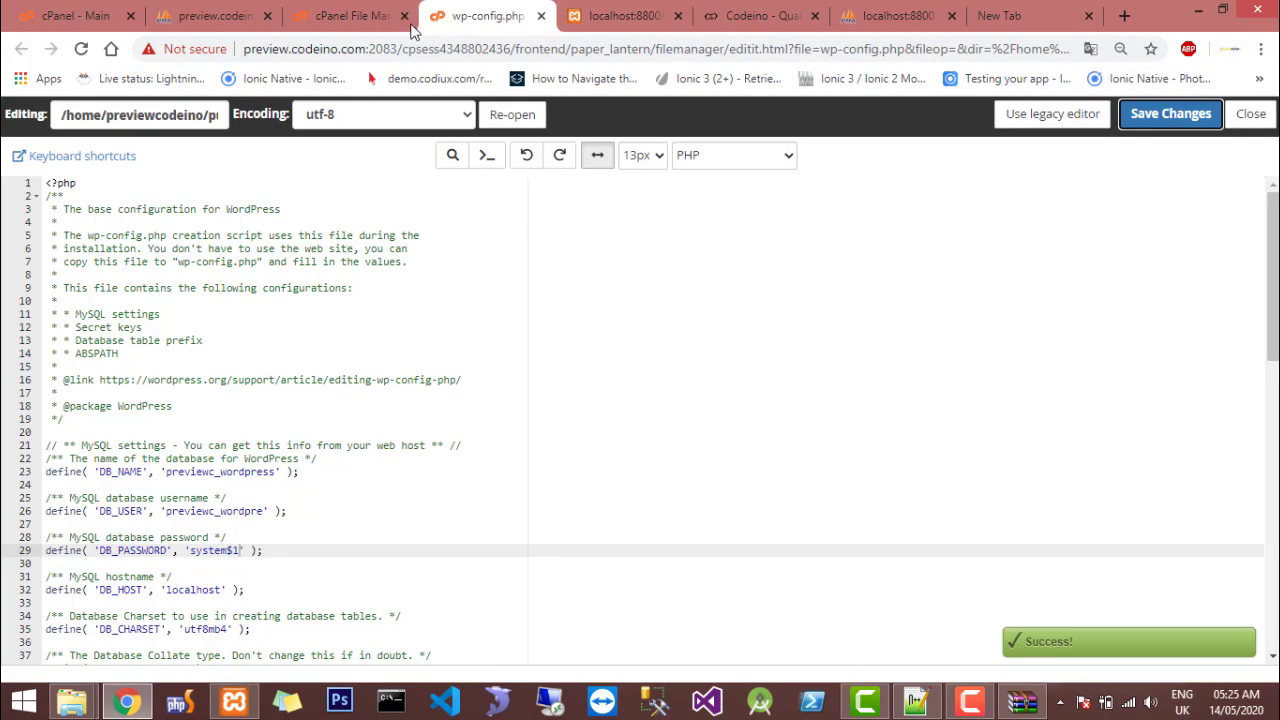
pyautogui.click(357, 17)
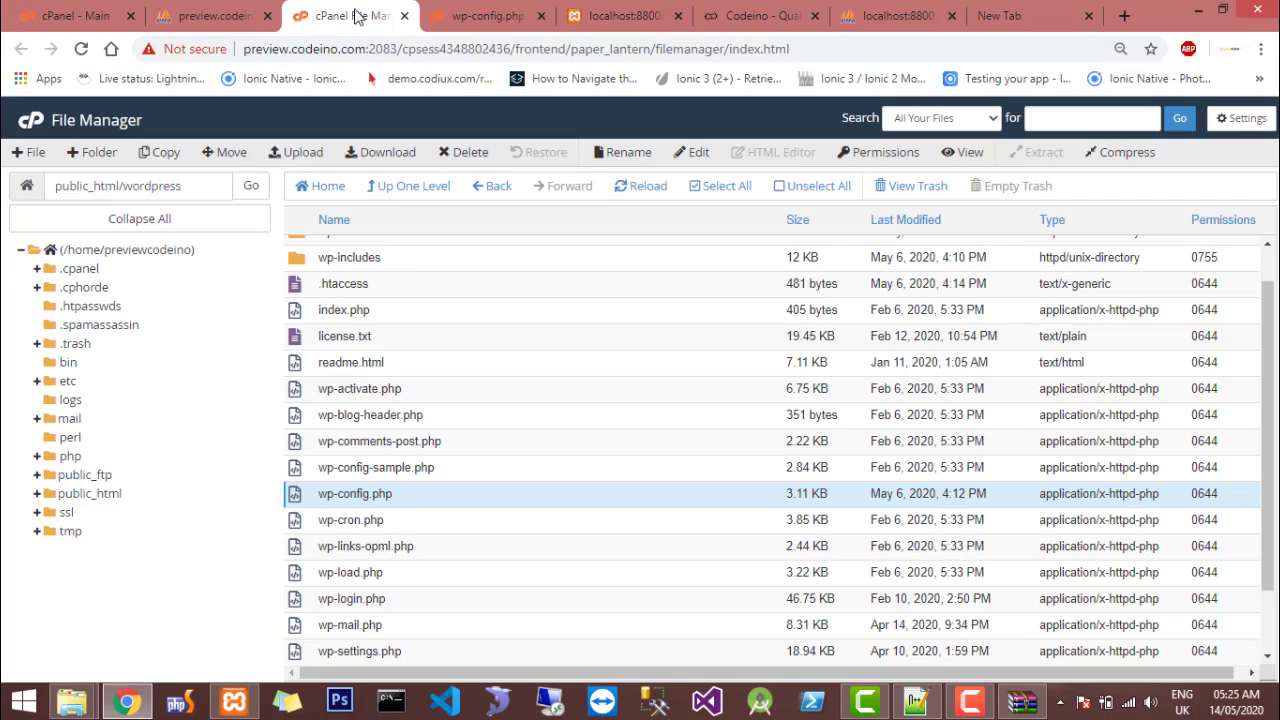
pyautogui.click(468, 24)
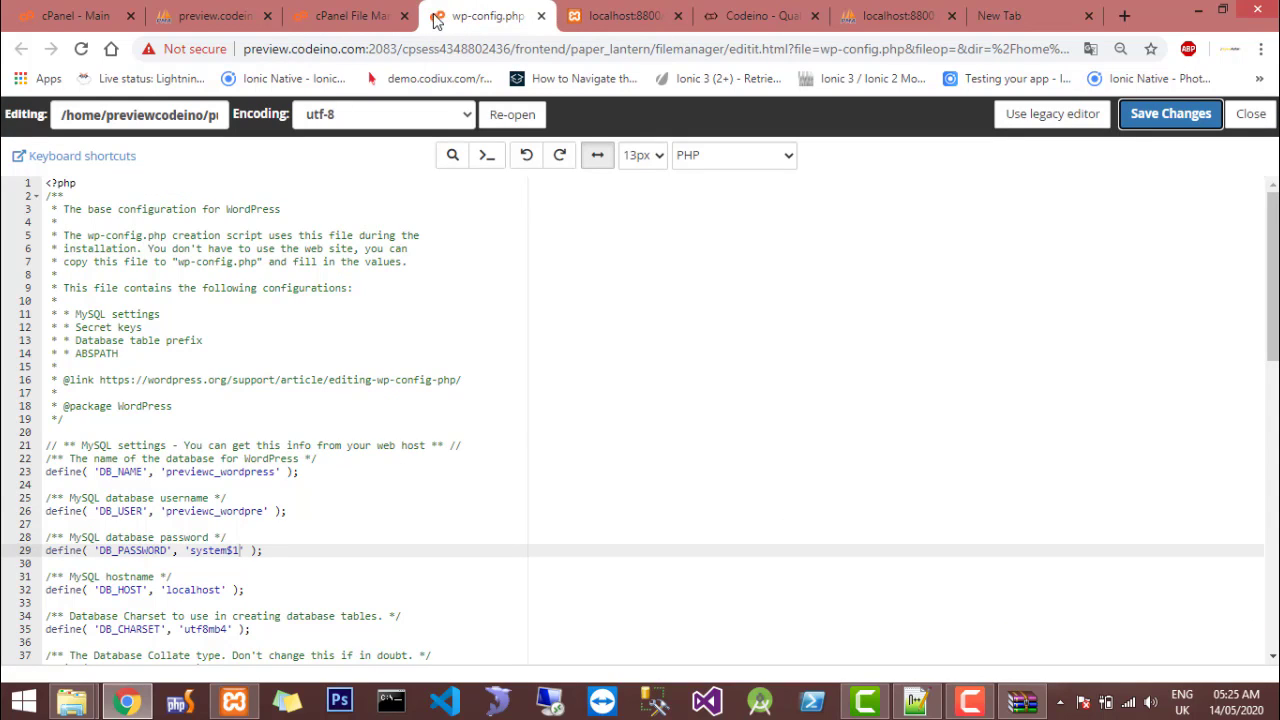
pyautogui.click(303, 20)
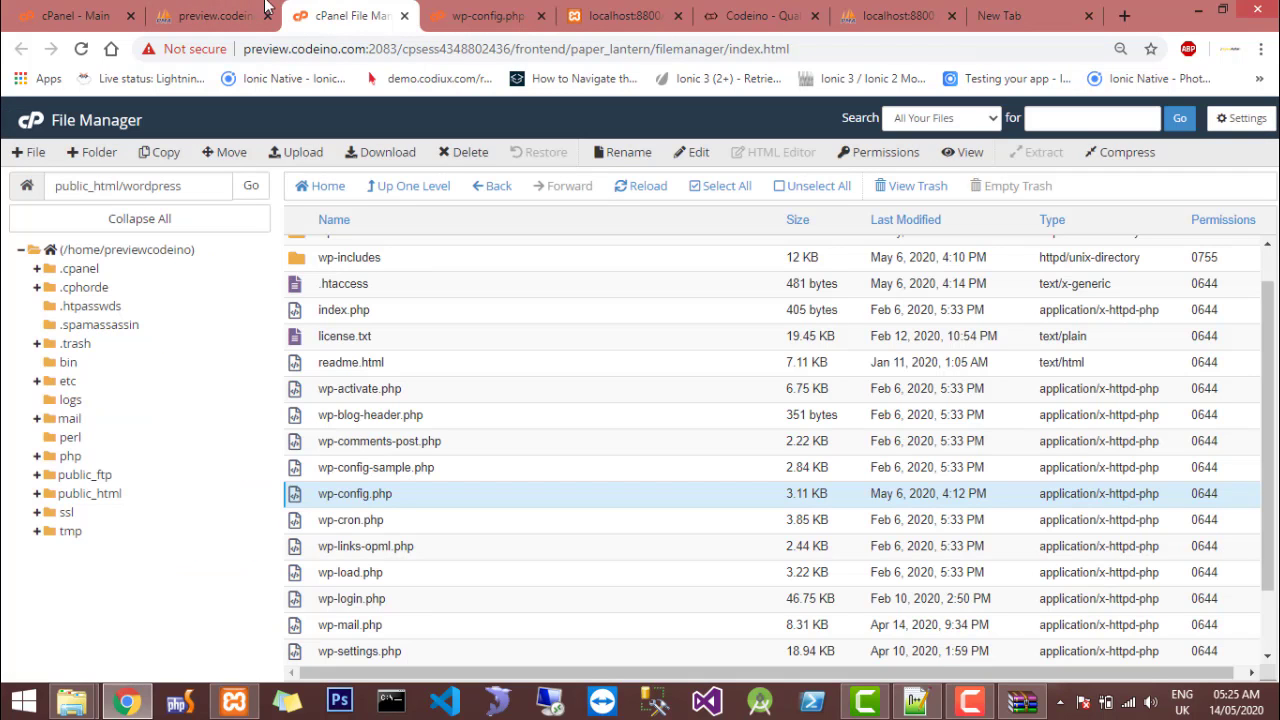
pyautogui.click(72, 10)
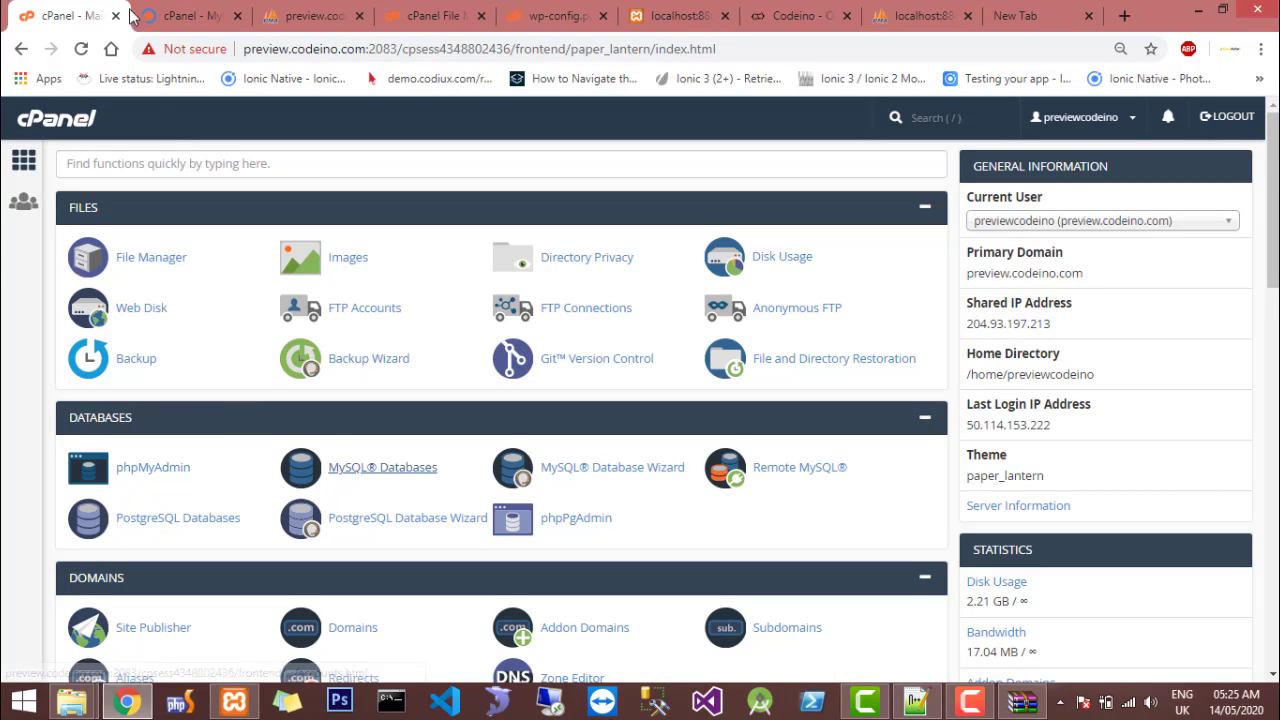
# - Check the new database's name and its MySQL user name on cPanel's MySQL Databases page
pyautogui.click(203, 17)
pyautogui.scroll(-5, 407, 228)
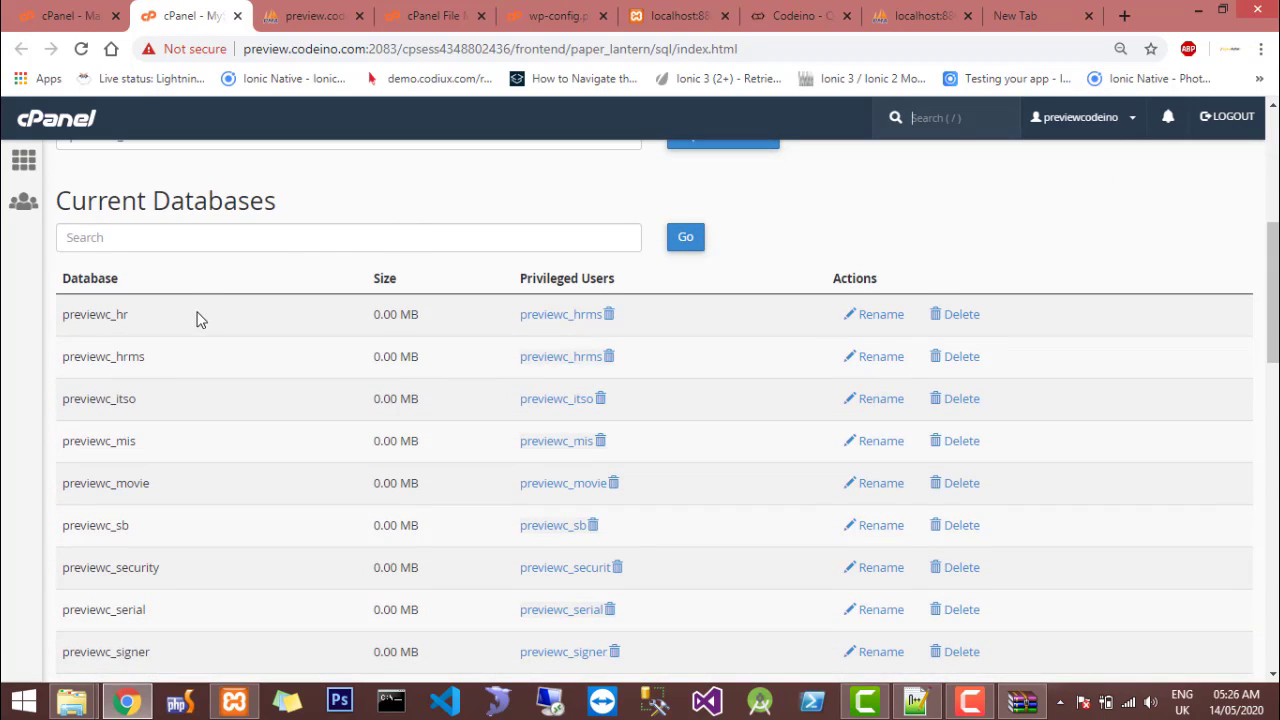
pyautogui.scroll(-3, 197, 319)
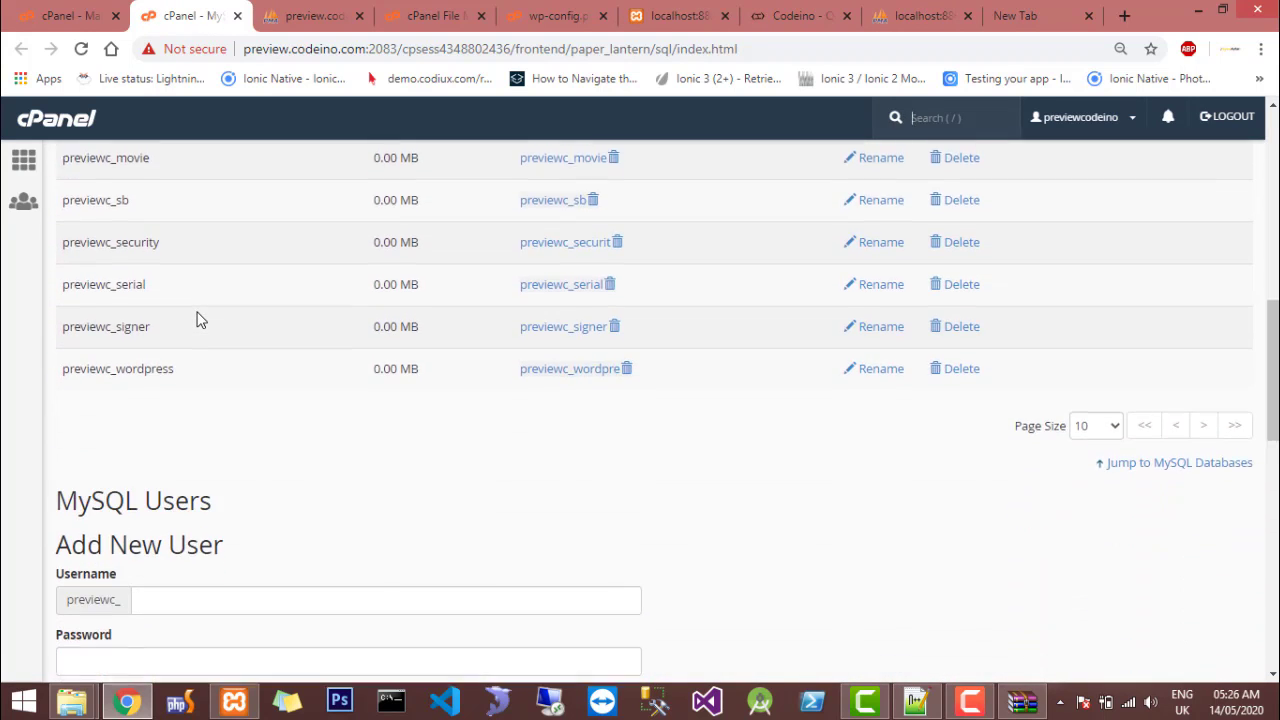
pyautogui.scroll(-10, 197, 319)
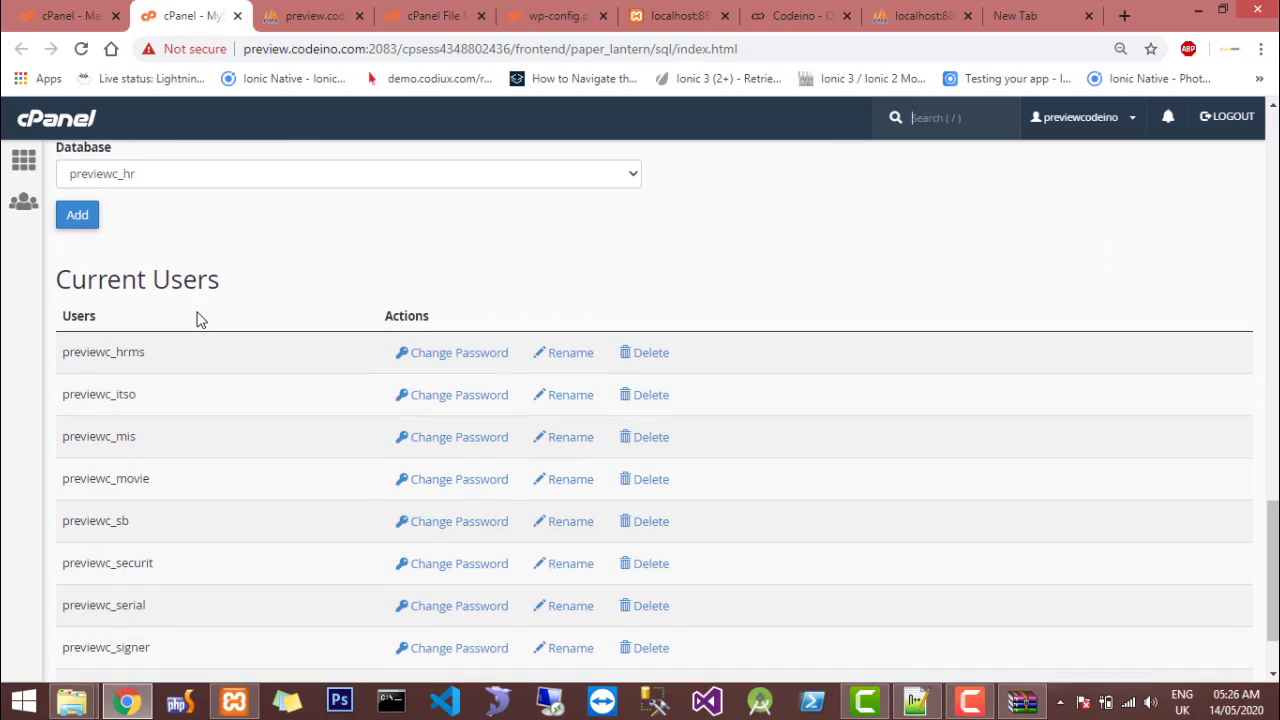
pyautogui.scroll(-2, 197, 319)
pyautogui.scroll(12, 197, 319)
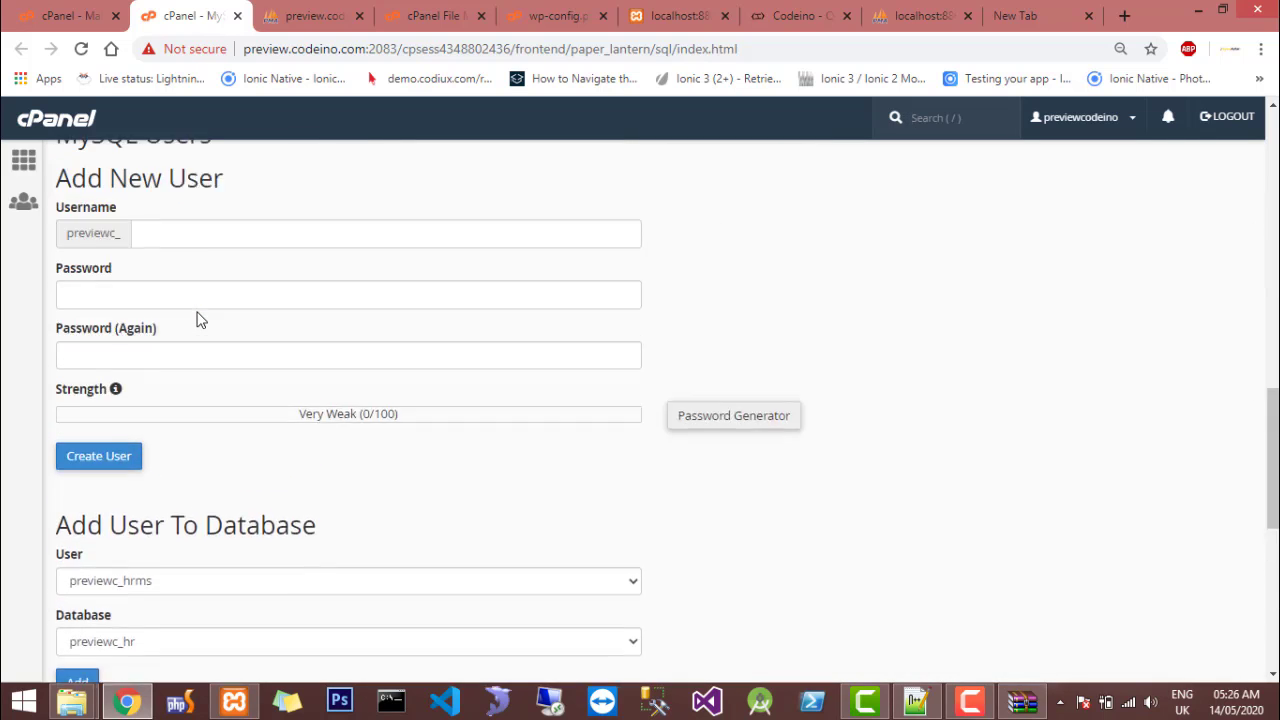
pyautogui.scroll(1, 197, 319)
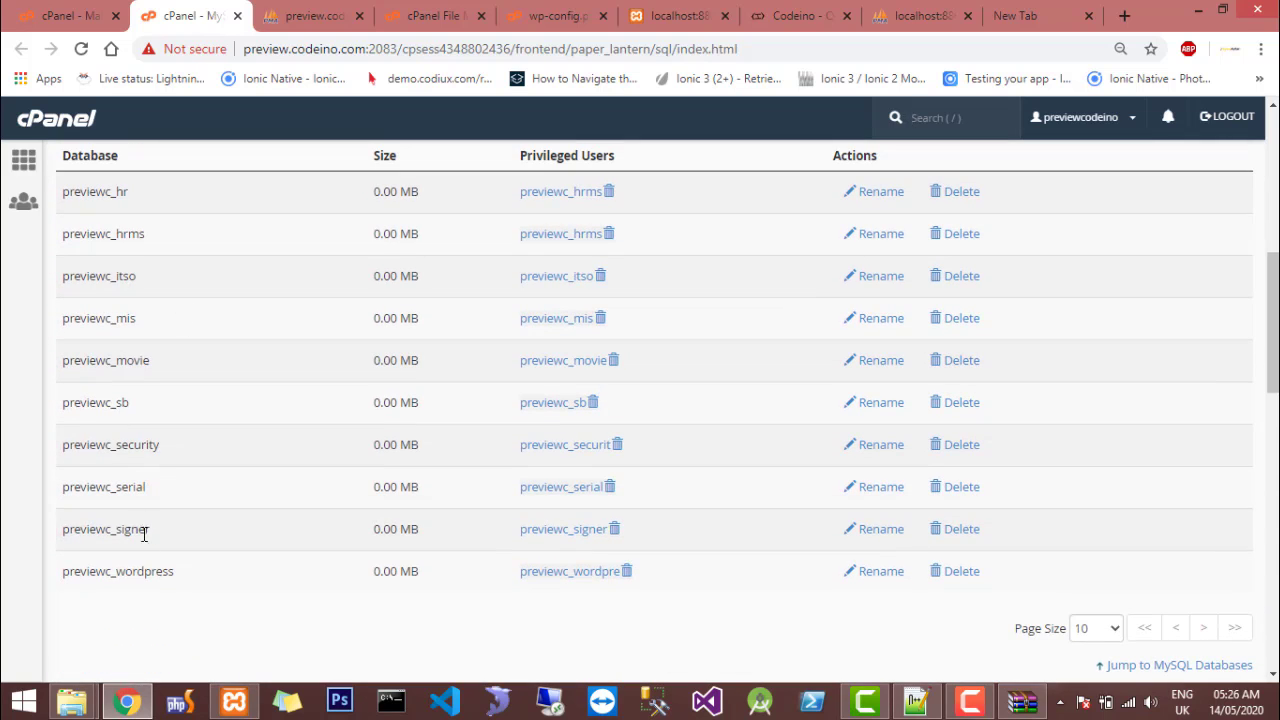
pyautogui.doubleClick(112, 570)
pyautogui.scroll(-1, 112, 570)
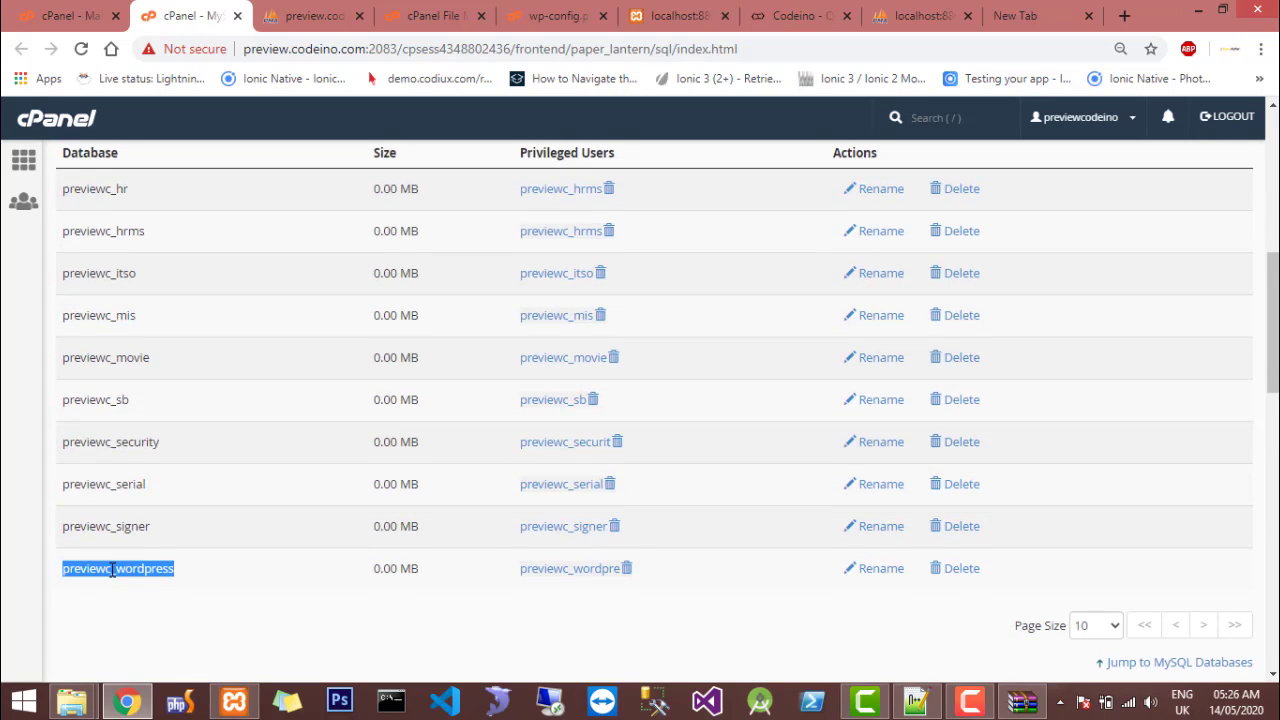
pyautogui.scroll(-9, 157, 523)
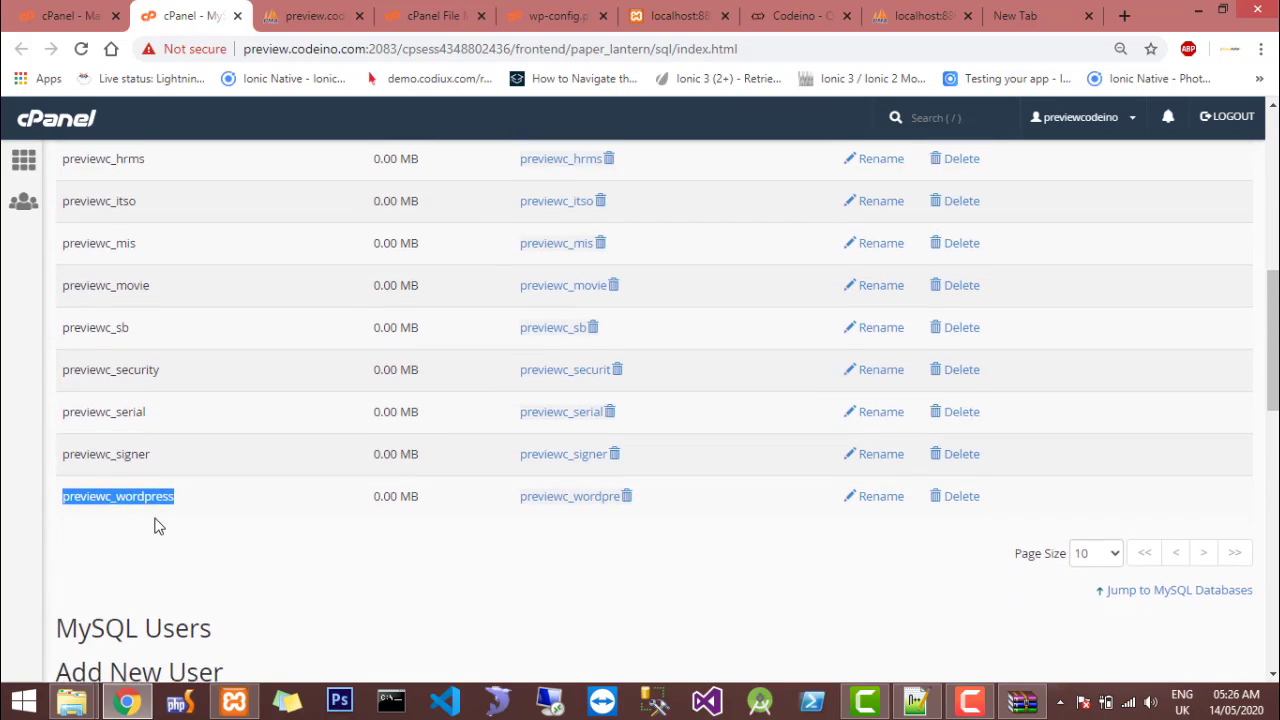
pyautogui.scroll(-5, 157, 523)
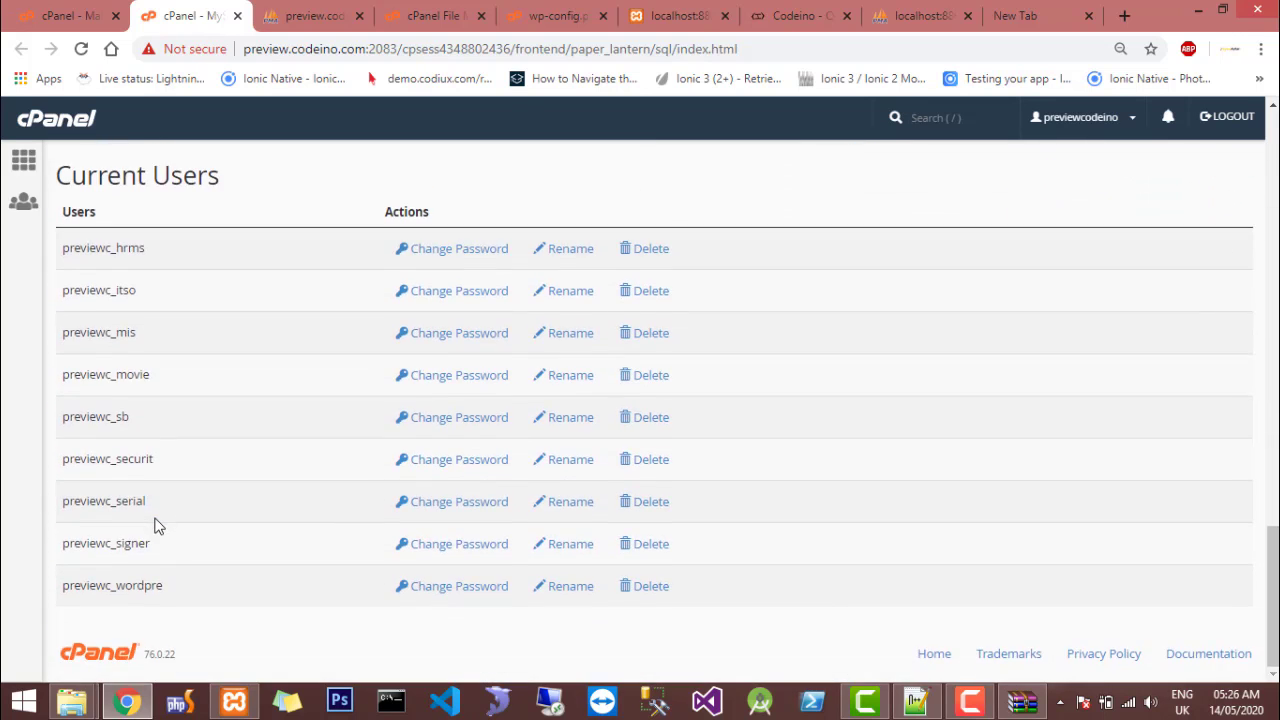
pyautogui.doubleClick(96, 581)
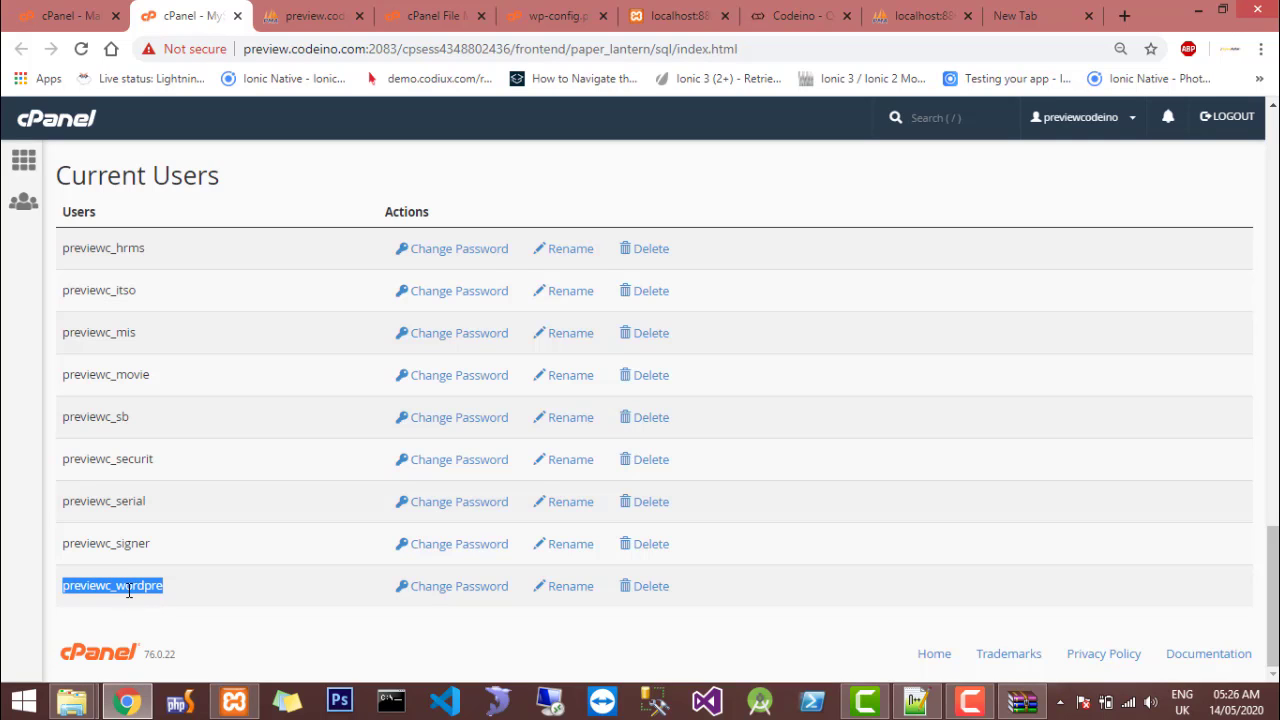
pyautogui.hotkey('ctrl', 'Tab')
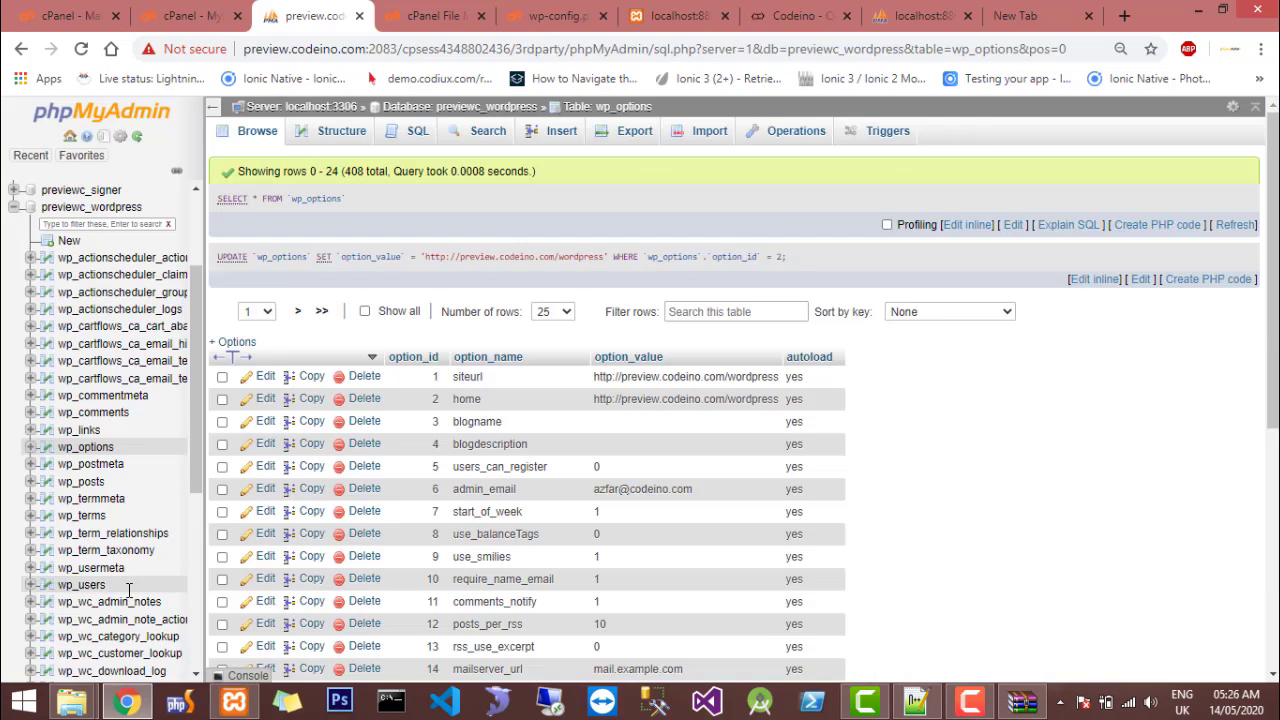
# - Save the edited wp-config.php, close the editor, and return to the File Manager
pyautogui.hotkey('ctrl', 'Tab')
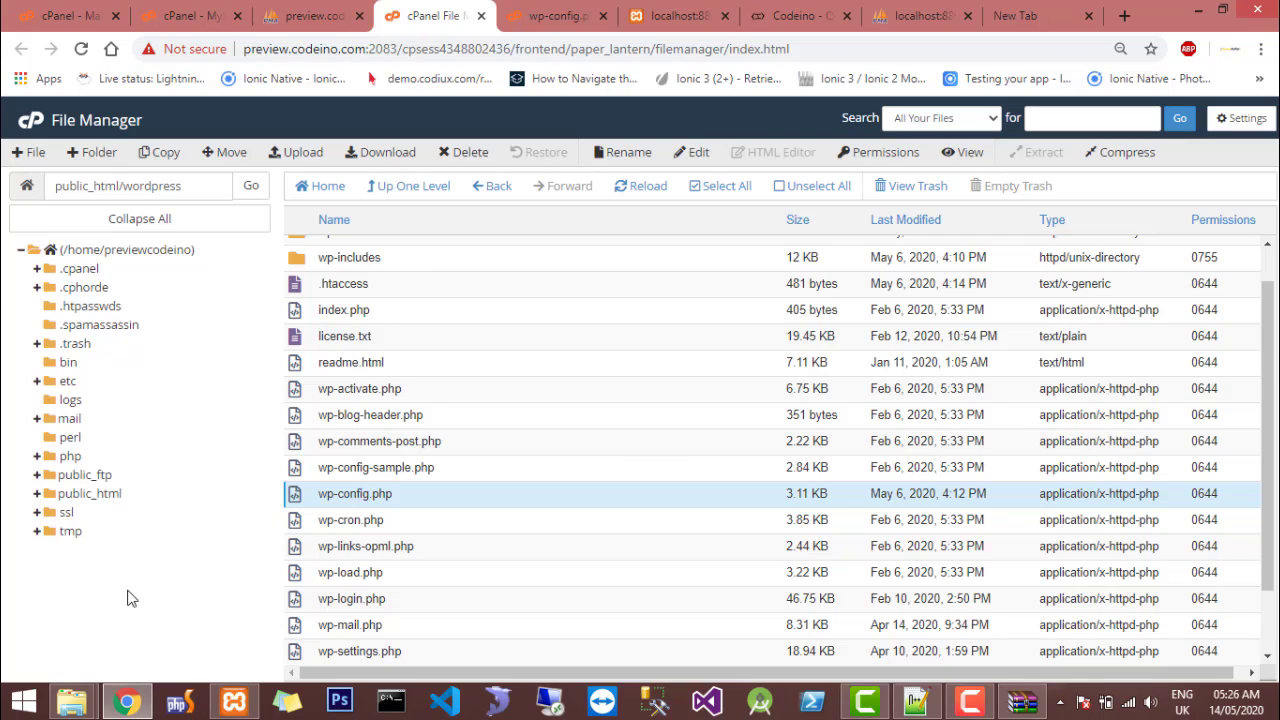
pyautogui.hotkey('ctrl', 'Tab')
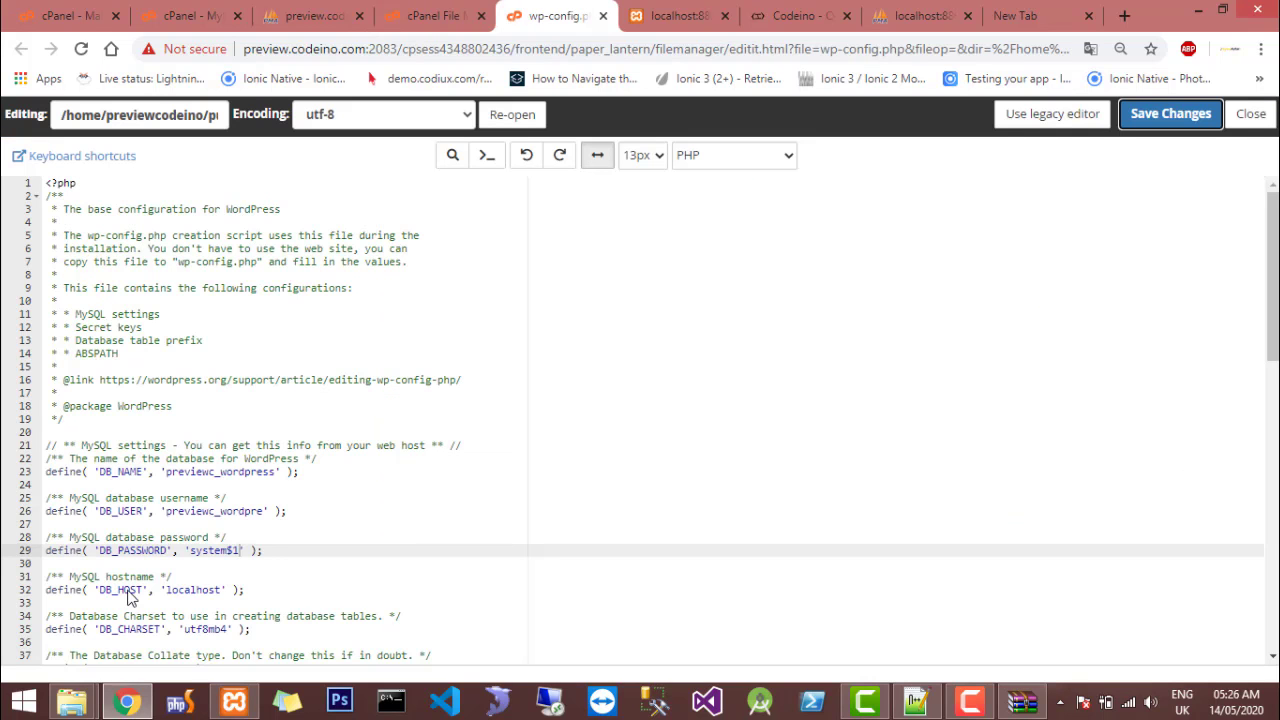
pyautogui.click(1160, 117)
pyautogui.click(1245, 117)
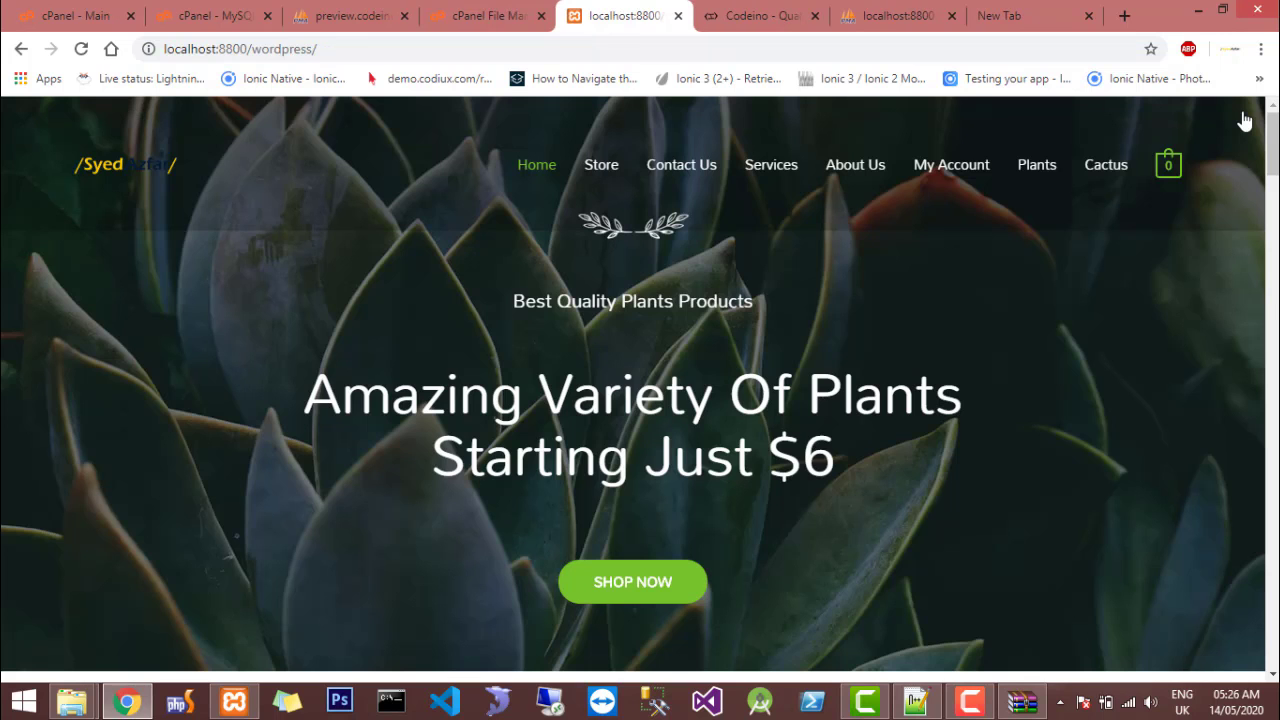
pyautogui.click(520, 5)
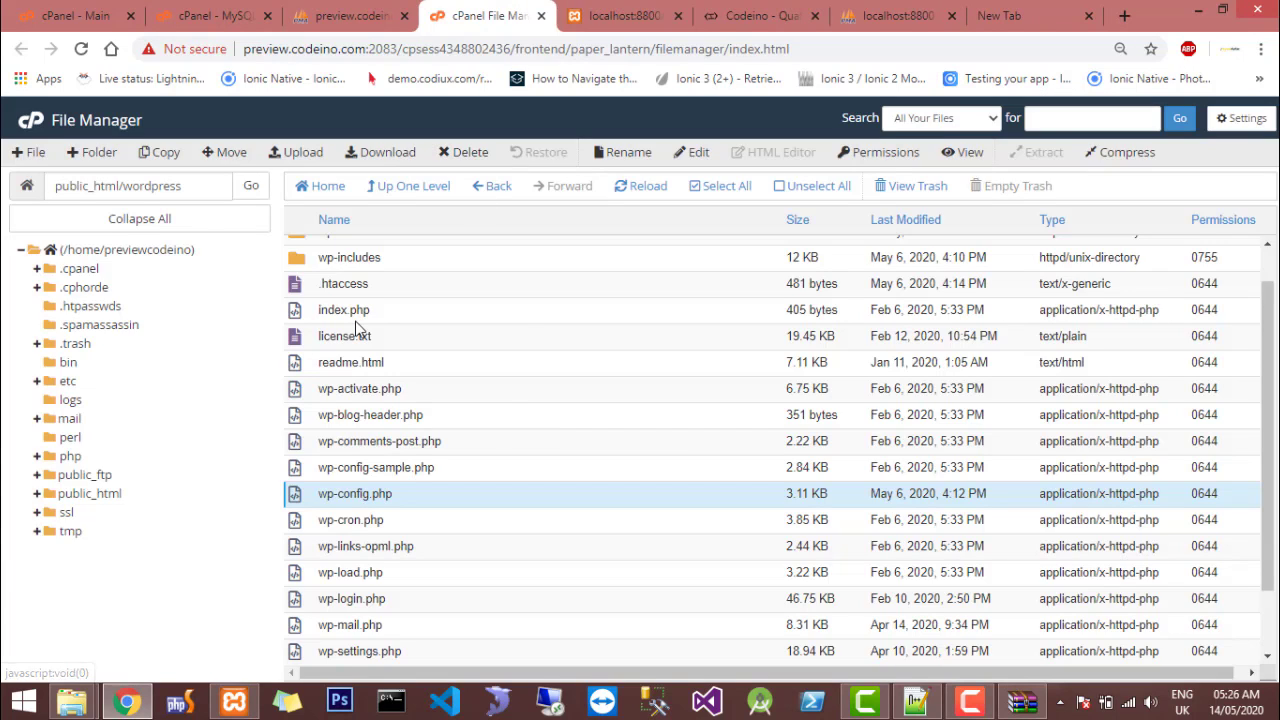
pyautogui.scroll(1, 358, 330)
pyautogui.scroll(-2, 358, 330)
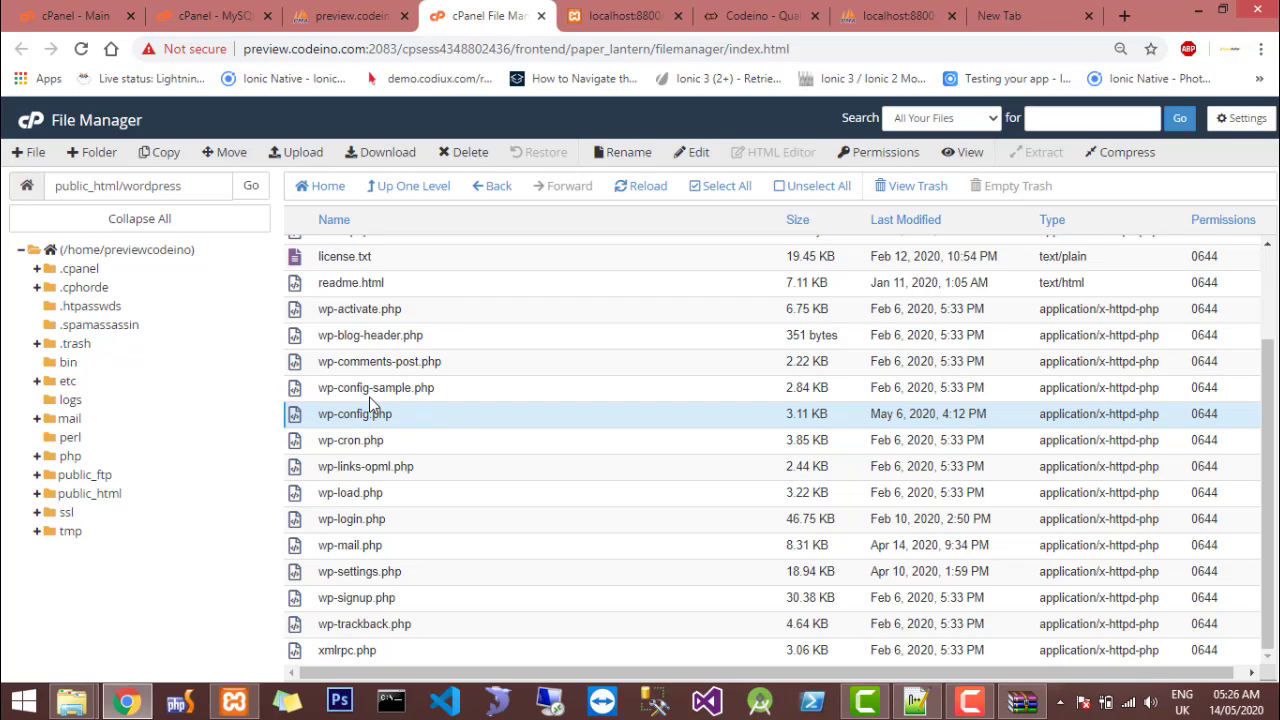
pyautogui.click(352, 426)
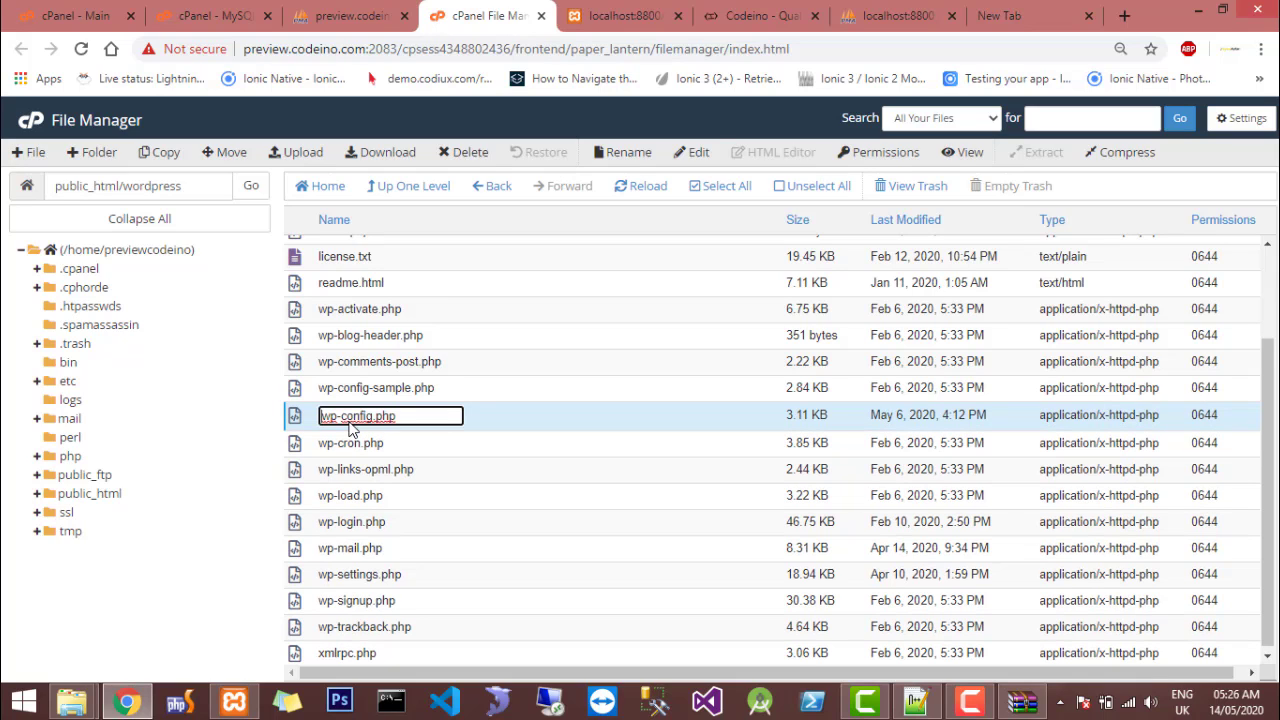
pyautogui.click(522, 418)
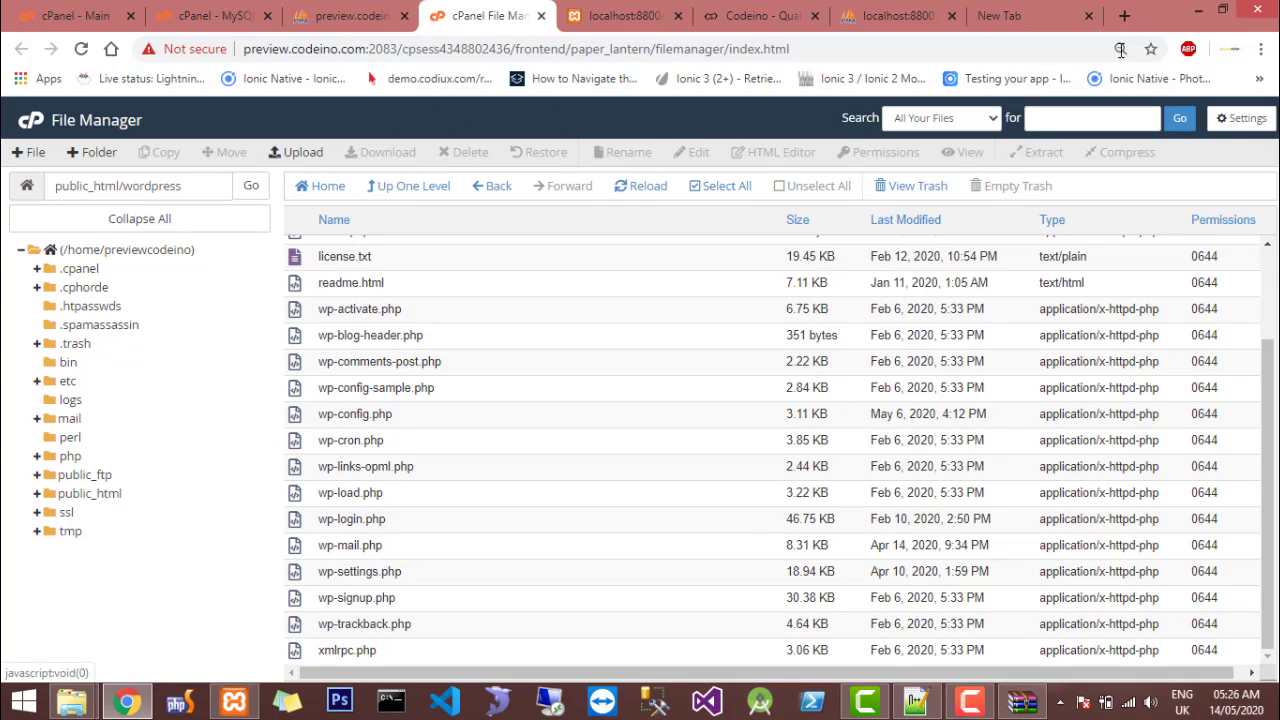
# - Open preview.codeino.com/wordpress in the new tab
pyautogui.click(1035, 10)
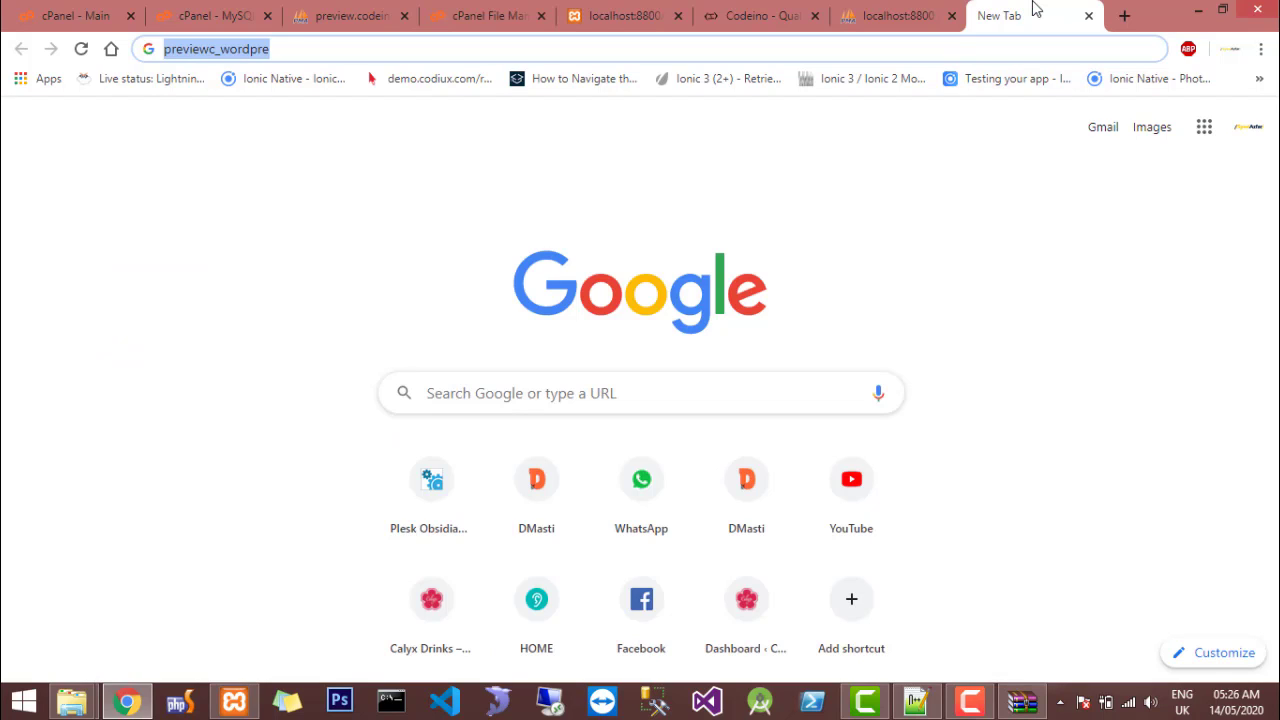
pyautogui.press('BackSpace')
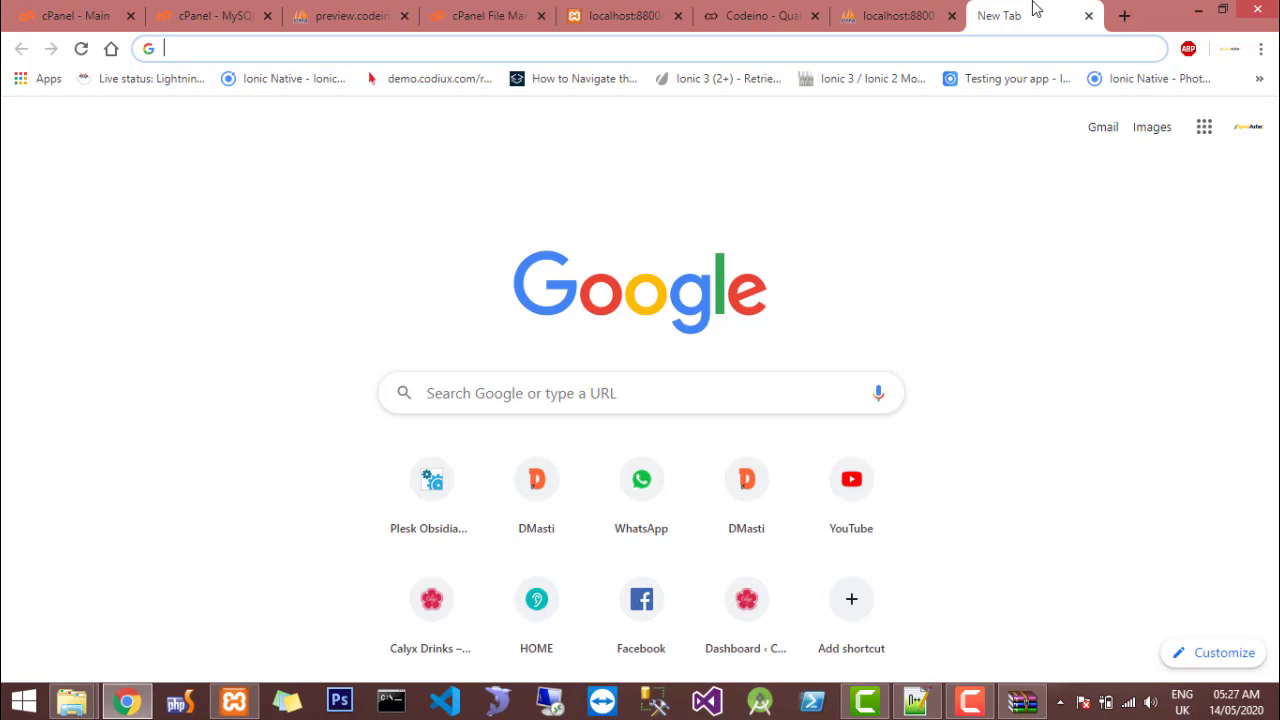
pyautogui.write('preview.codeino.com')
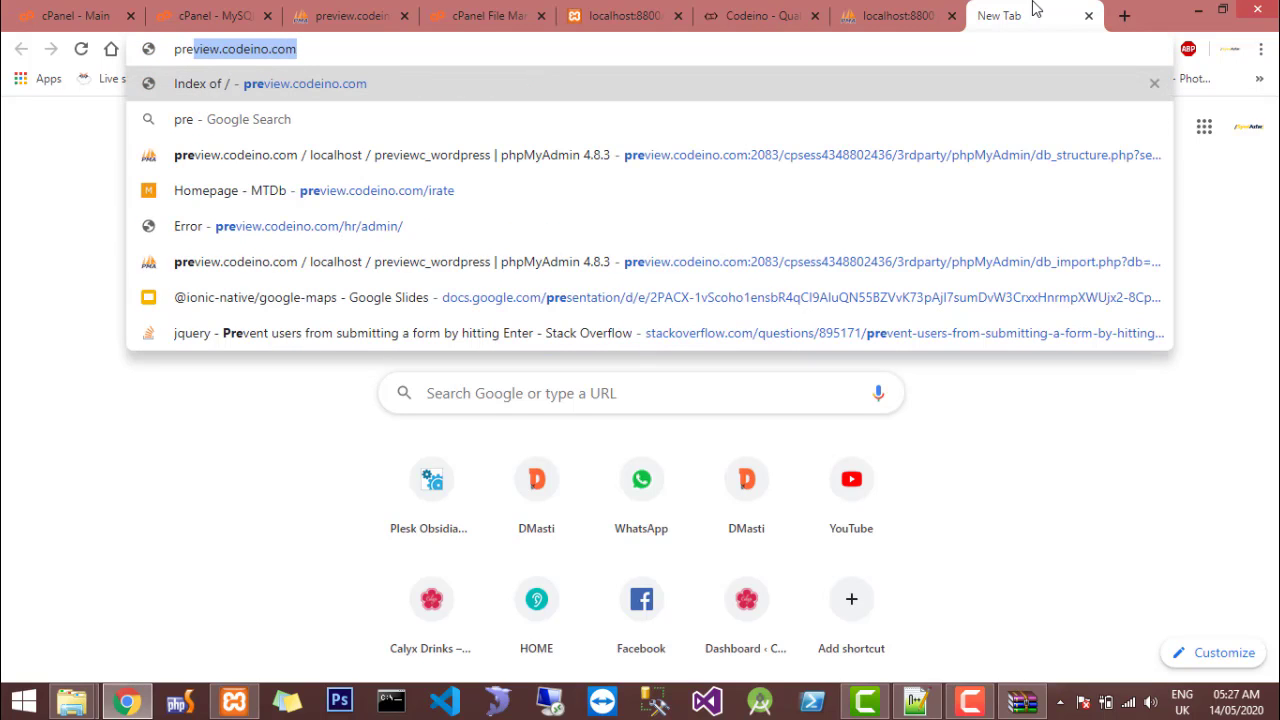
pyautogui.press('Right')
pyautogui.write('/wo')
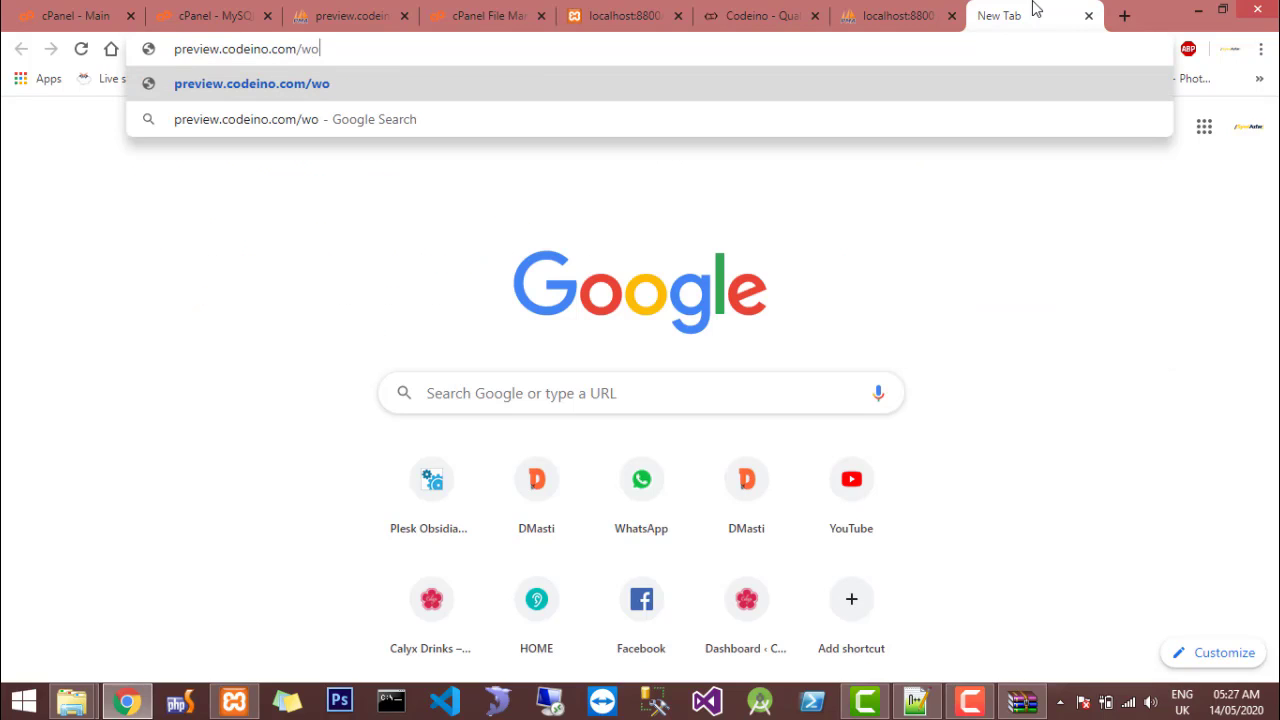
pyautogui.write('rdpress')
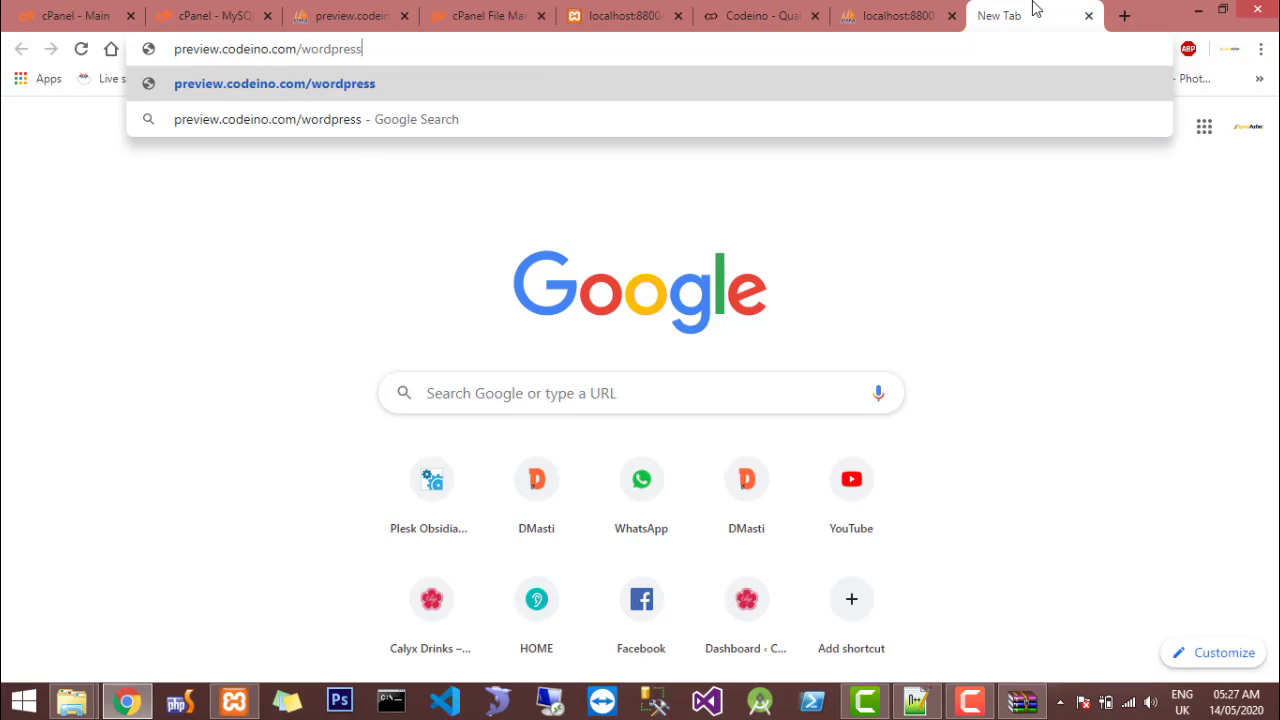
pyautogui.press('Return')
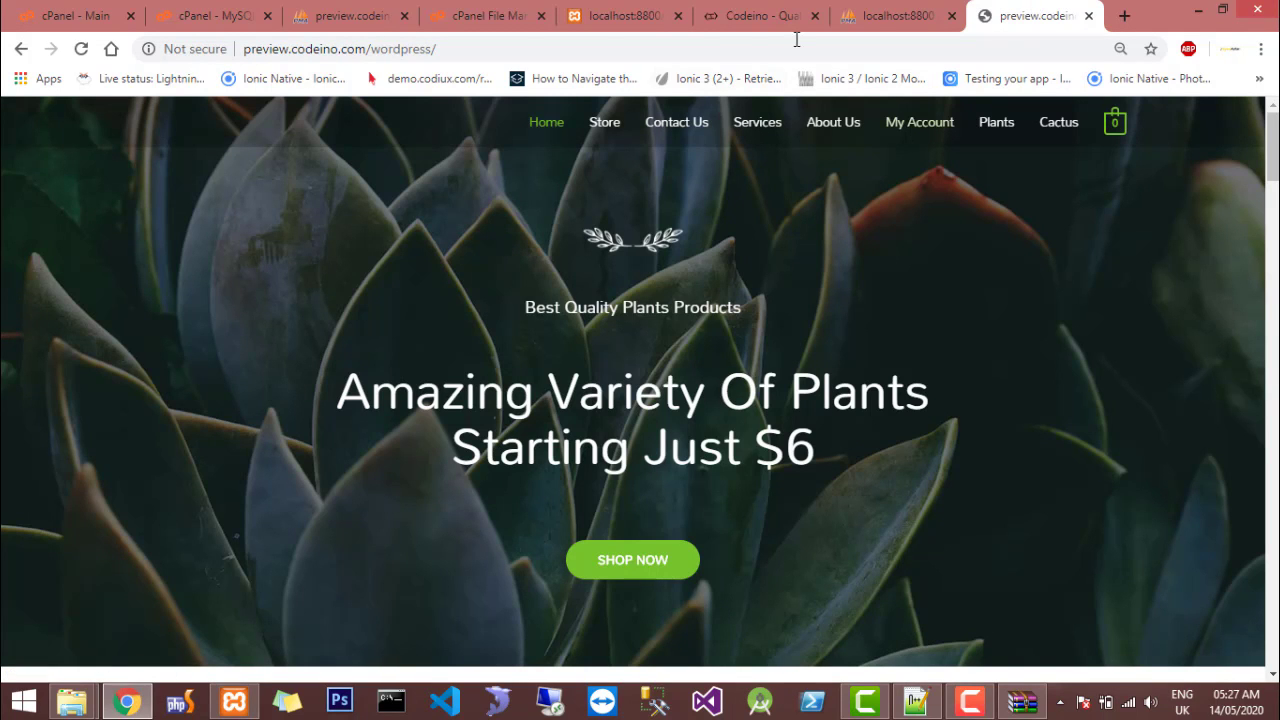
# - Scroll through the migrated site's homepage and open its wp-admin page
pyautogui.click(443, 50)
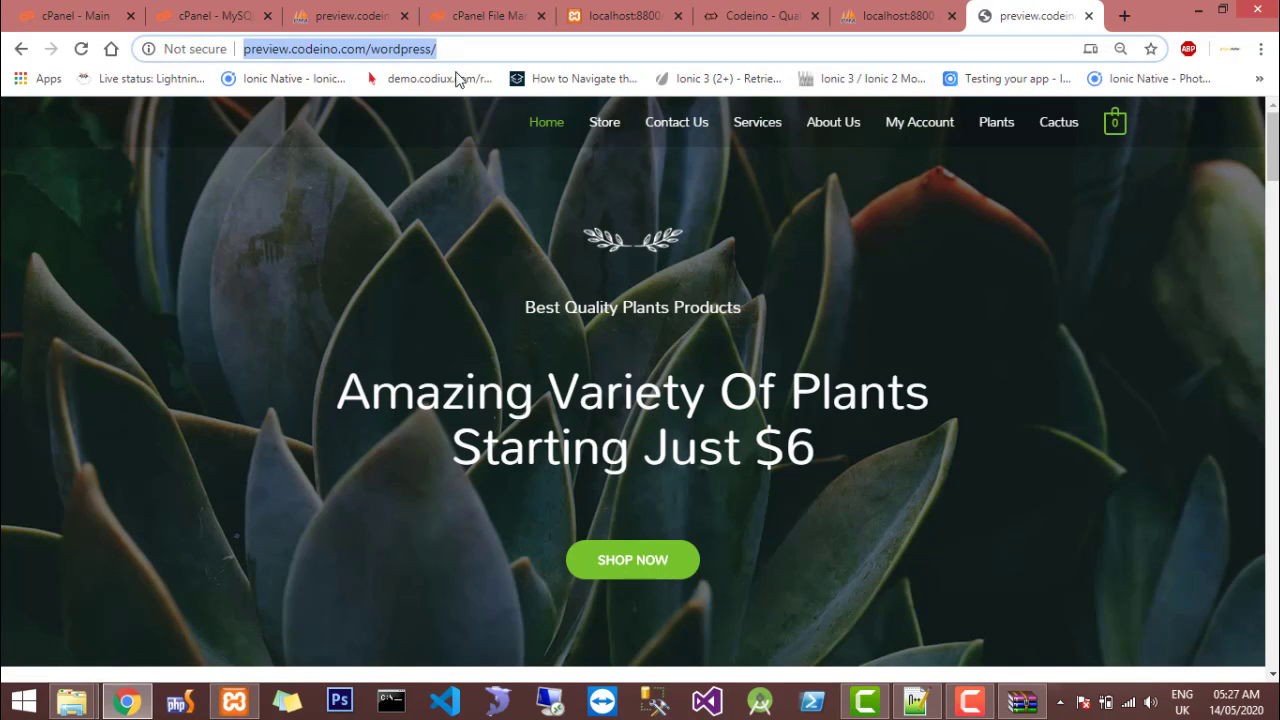
pyautogui.scroll(-7, 609, 234)
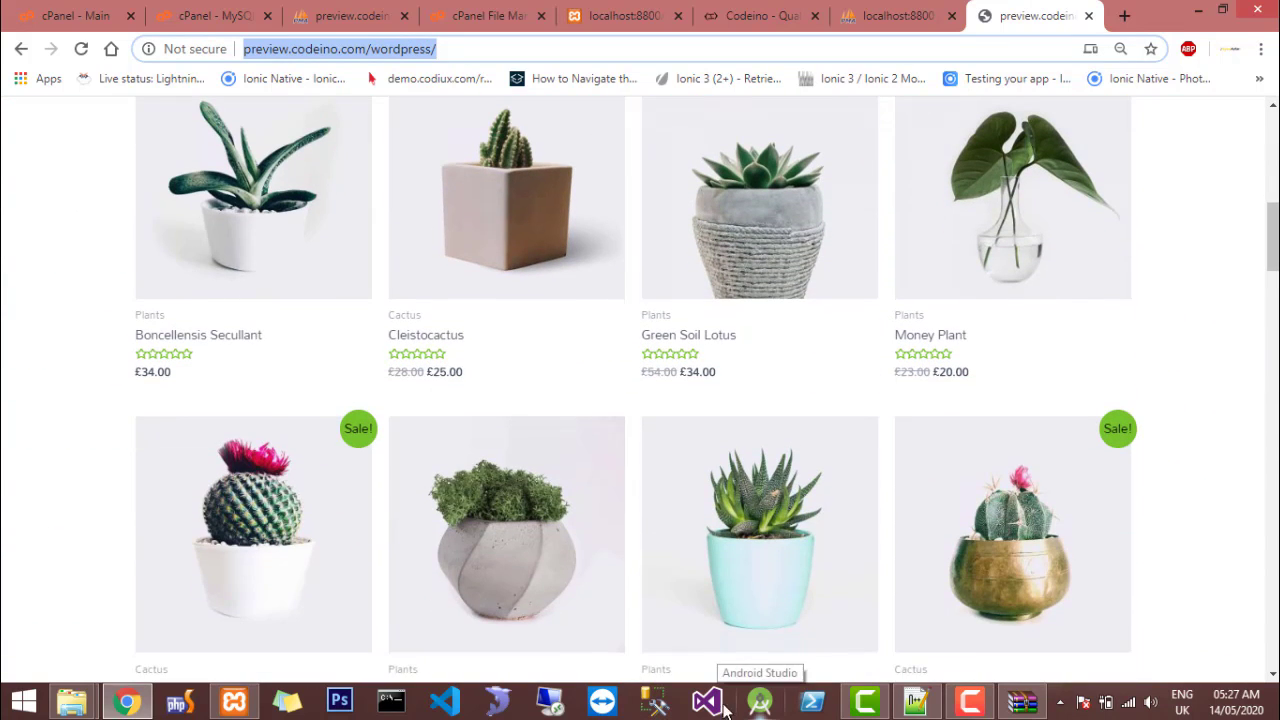
pyautogui.click(493, 48)
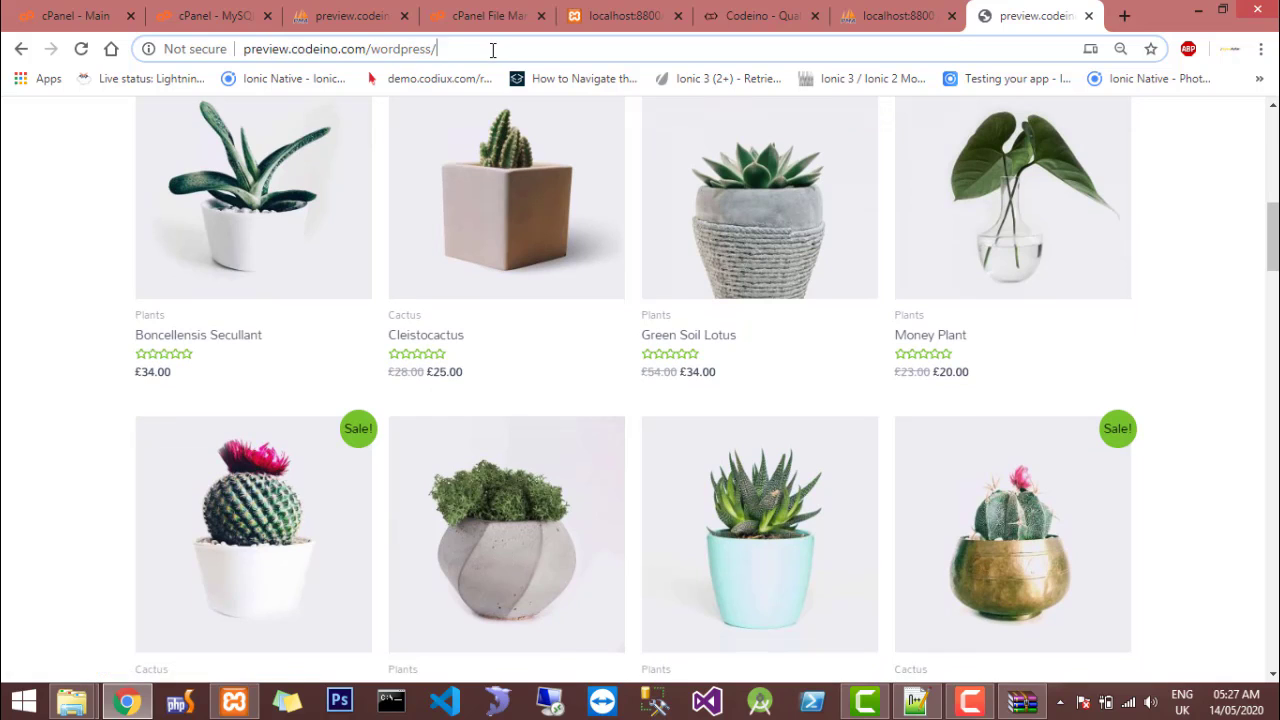
pyautogui.write('wp-admin')
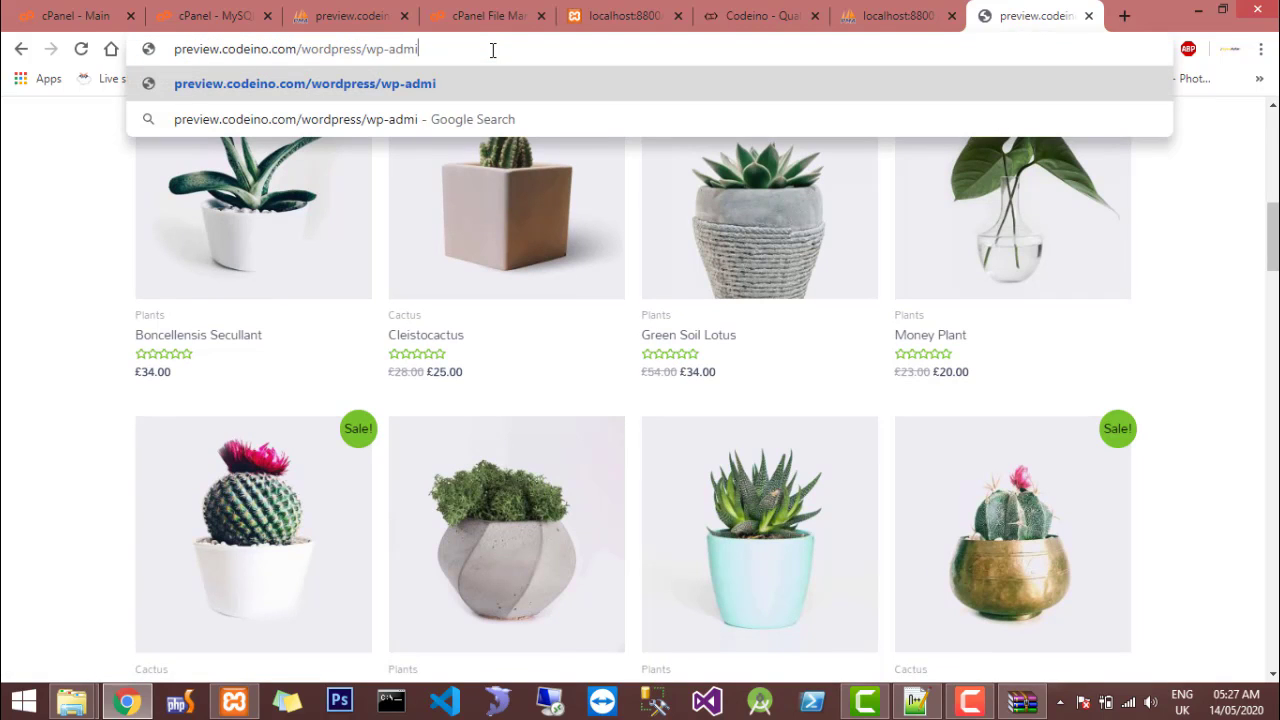
pyautogui.press('Return')
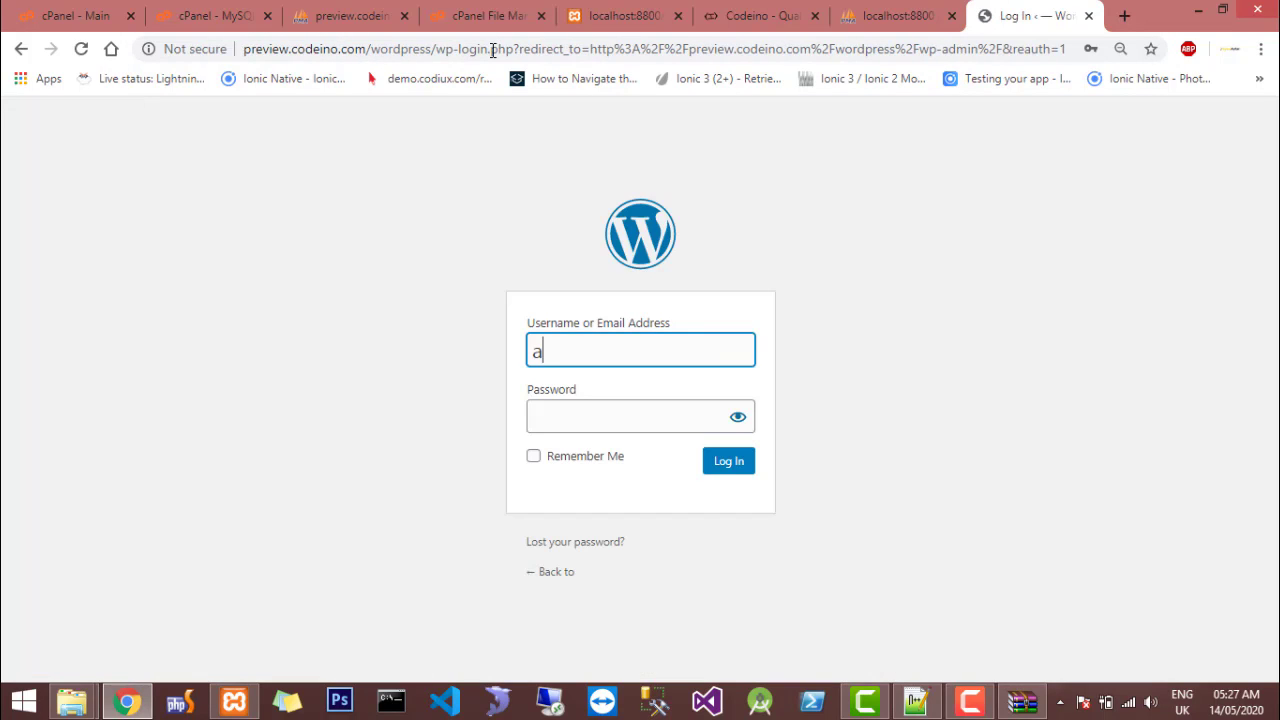
# - Log in to WordPress with username admin and the account password
pyautogui.write('dmin')
pyautogui.press('Tab')
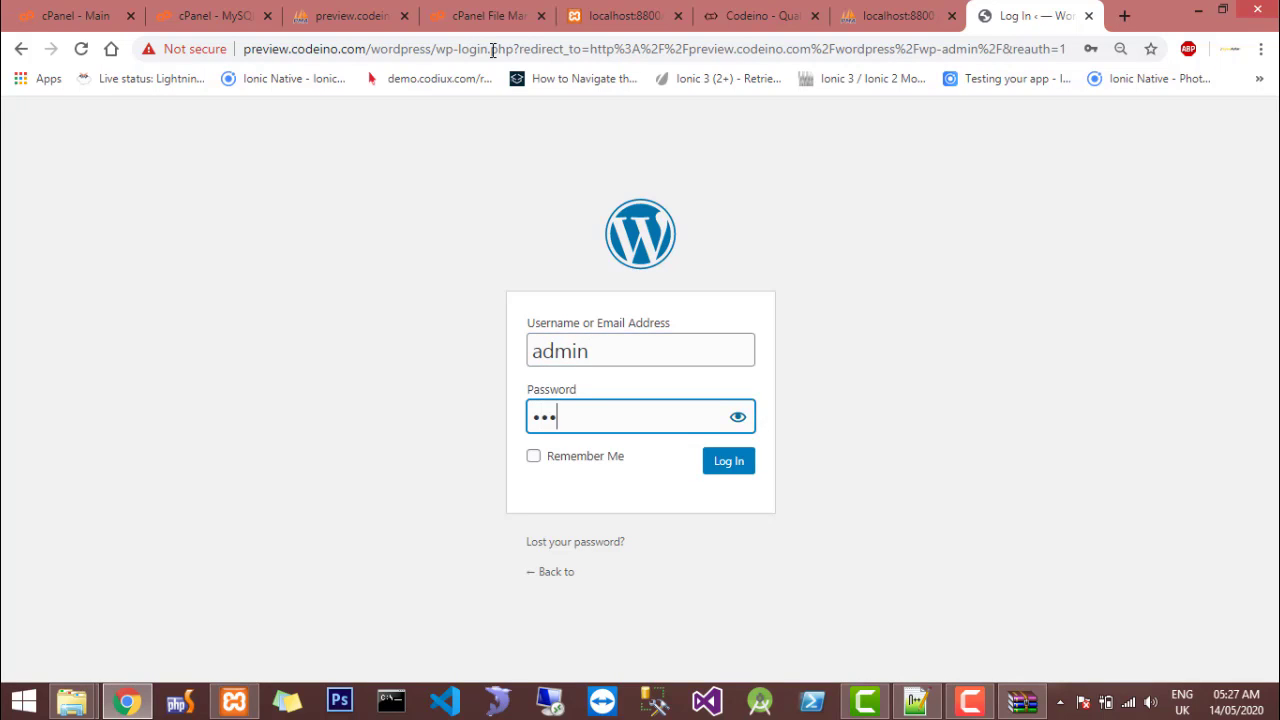
pyautogui.press('Return')
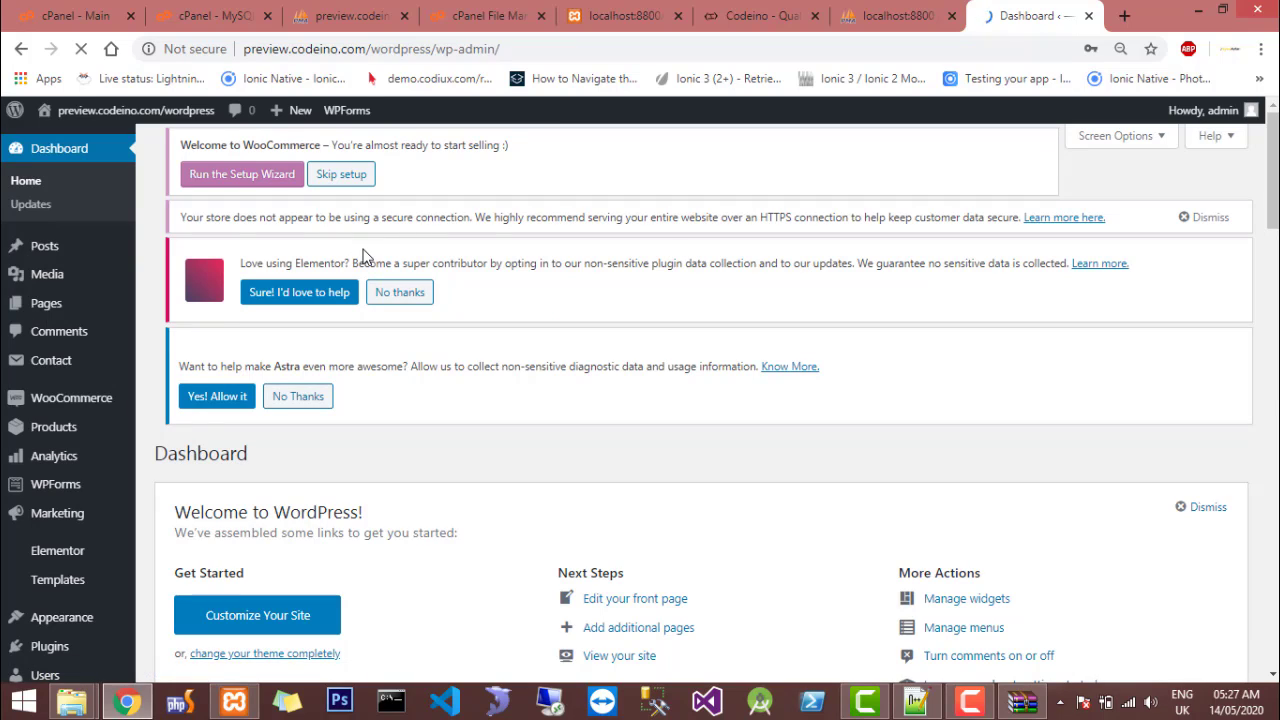
# - Open the live site's front end in a new tab from the admin bar
pyautogui.moveTo(90, 131)
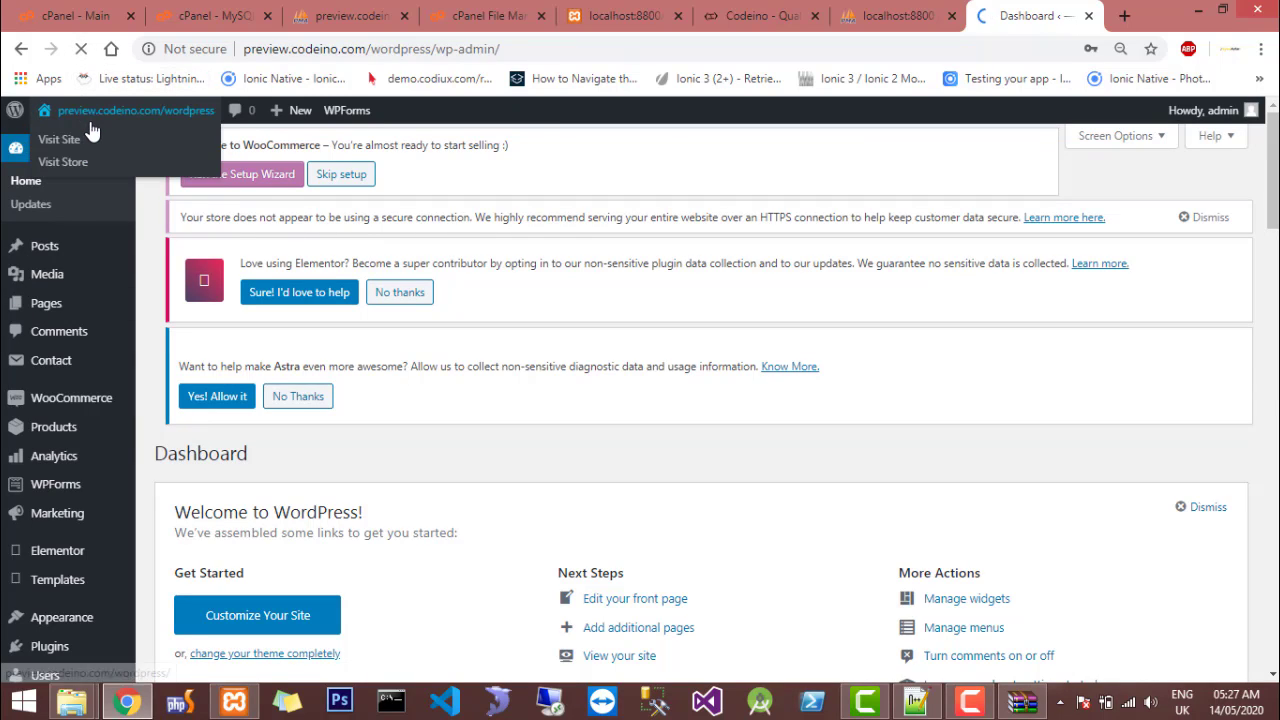
pyautogui.moveTo(349, 120)
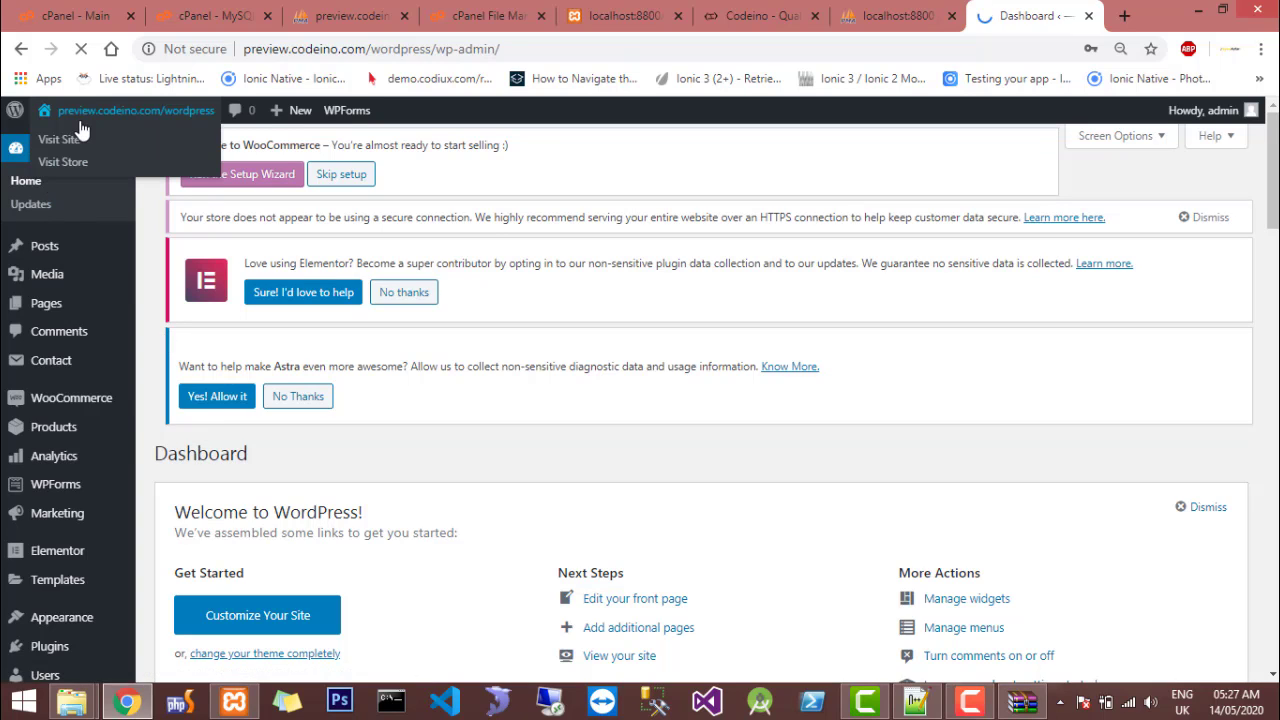
pyautogui.middleClick(78, 141)
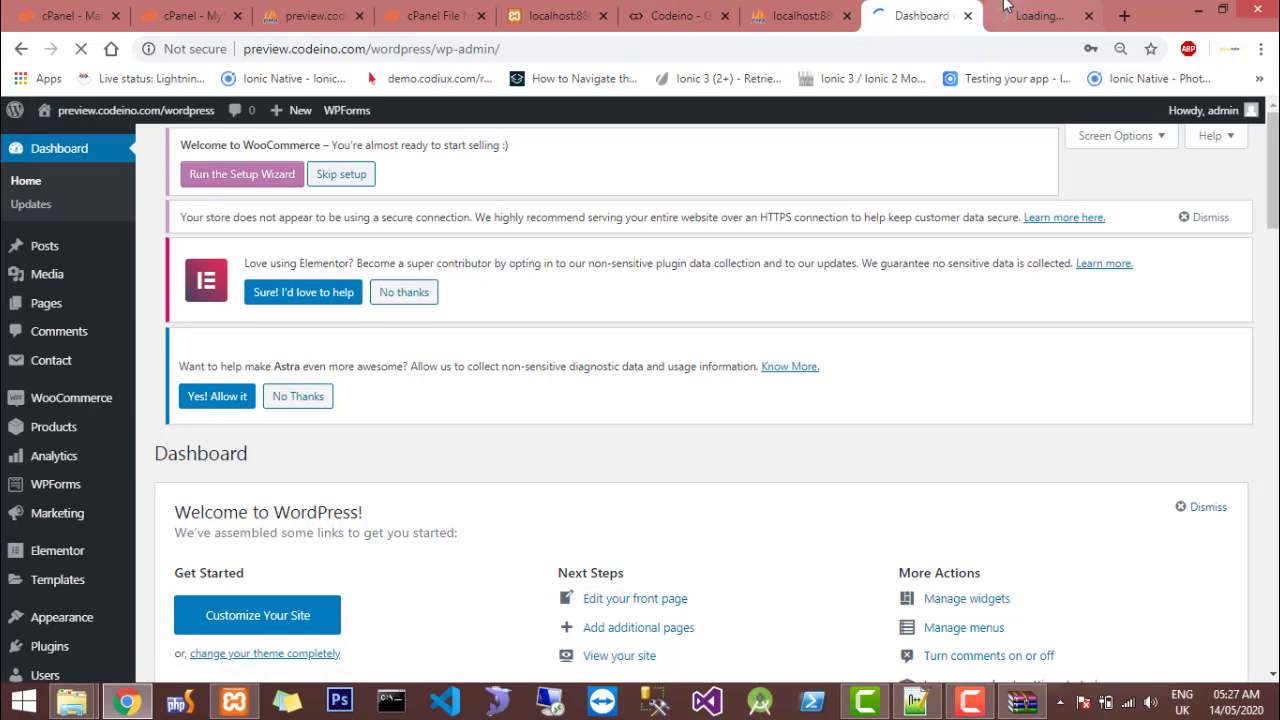
pyautogui.click(1015, 12)
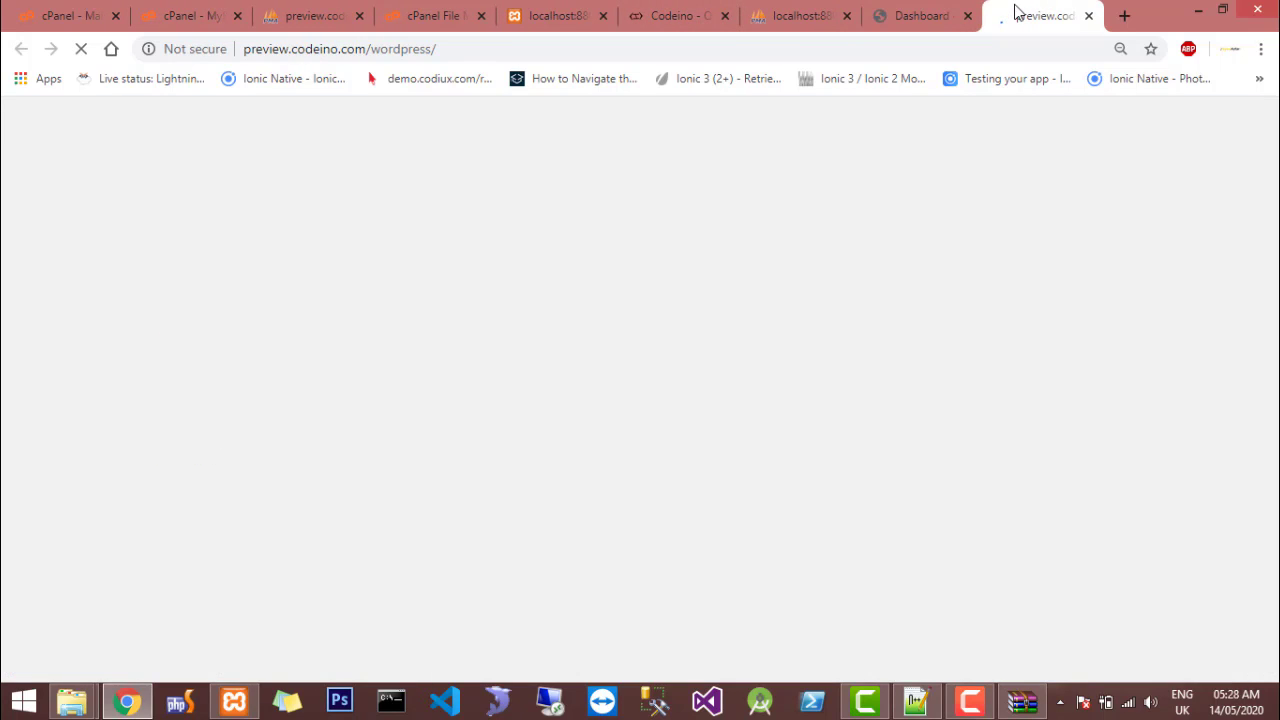
pyautogui.click(919, 13)
pyautogui.click(1017, 12)
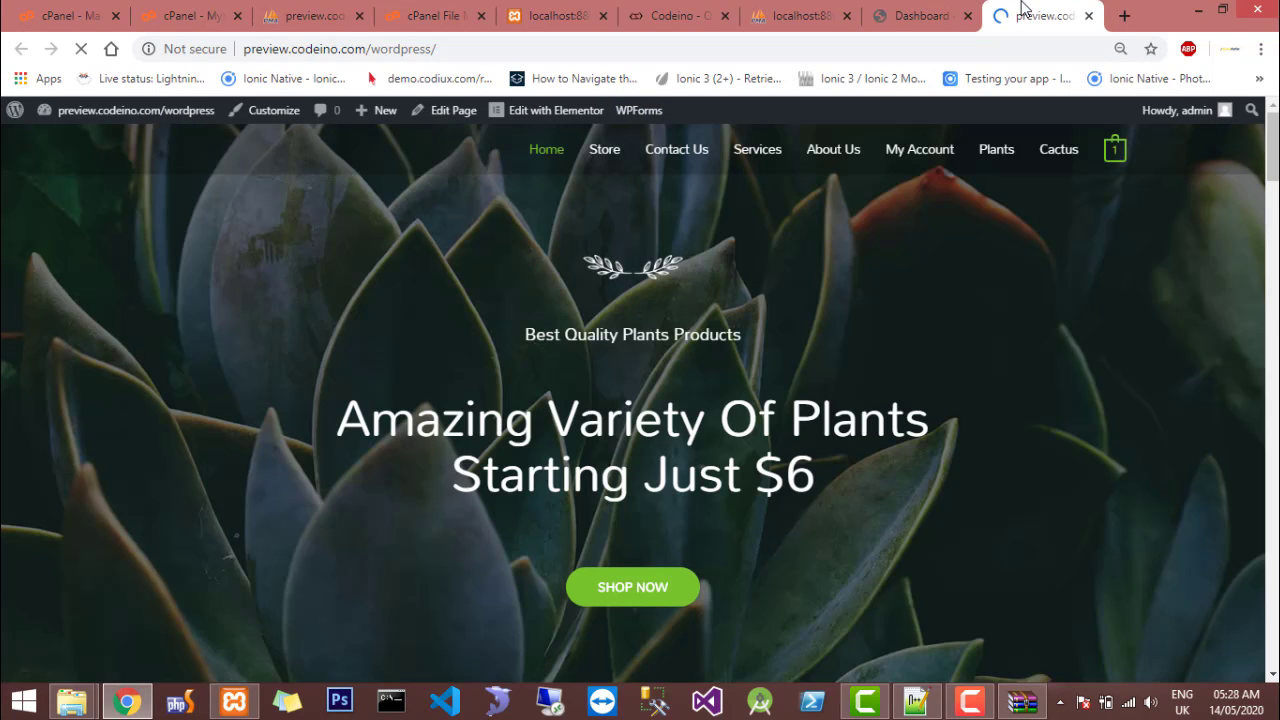
# - Scroll through the homepage products, then return to the local phpMyAdmin export page
pyautogui.scroll(-2, 785, 280)
pyautogui.scroll(-8, 785, 280)
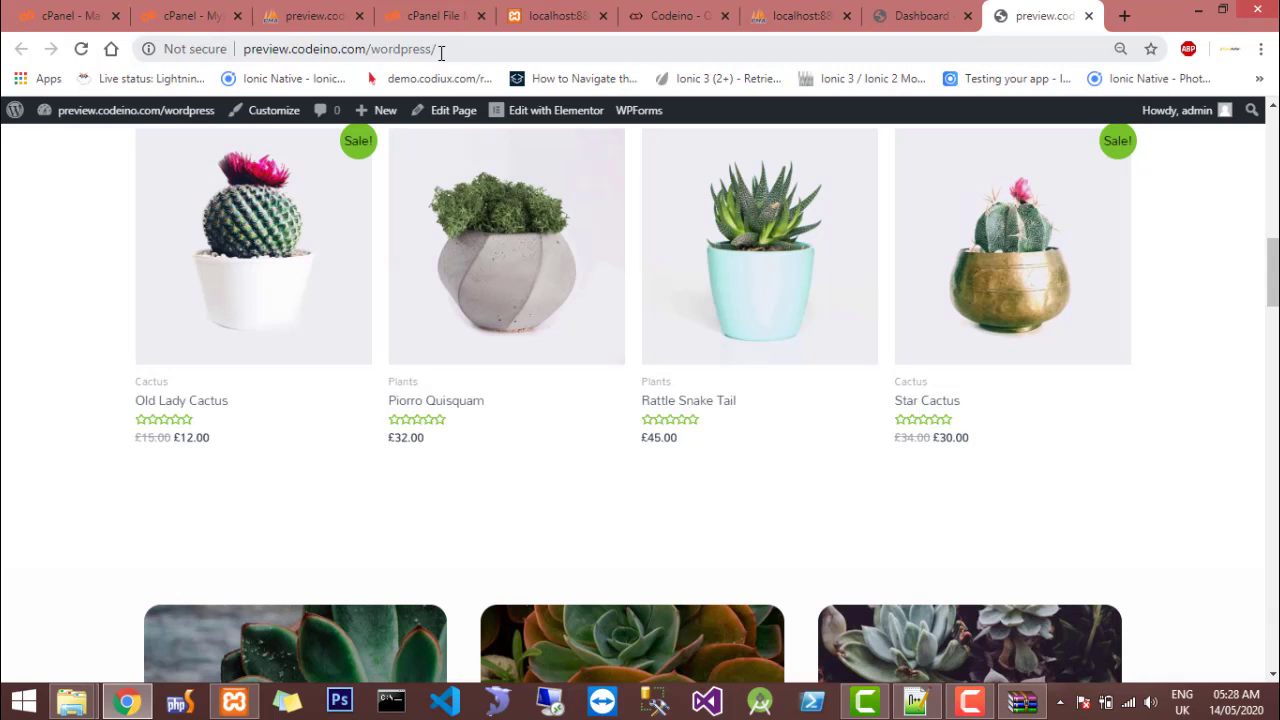
pyautogui.click(440, 52)
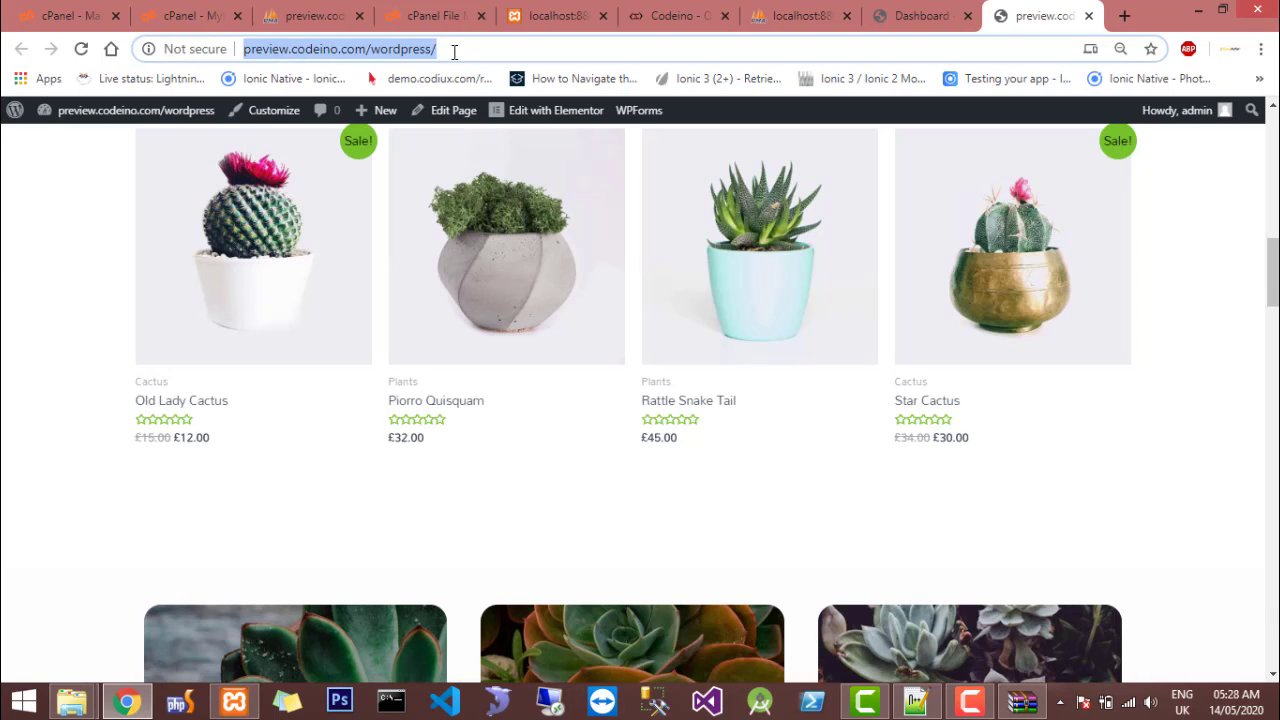
pyautogui.click(895, 12)
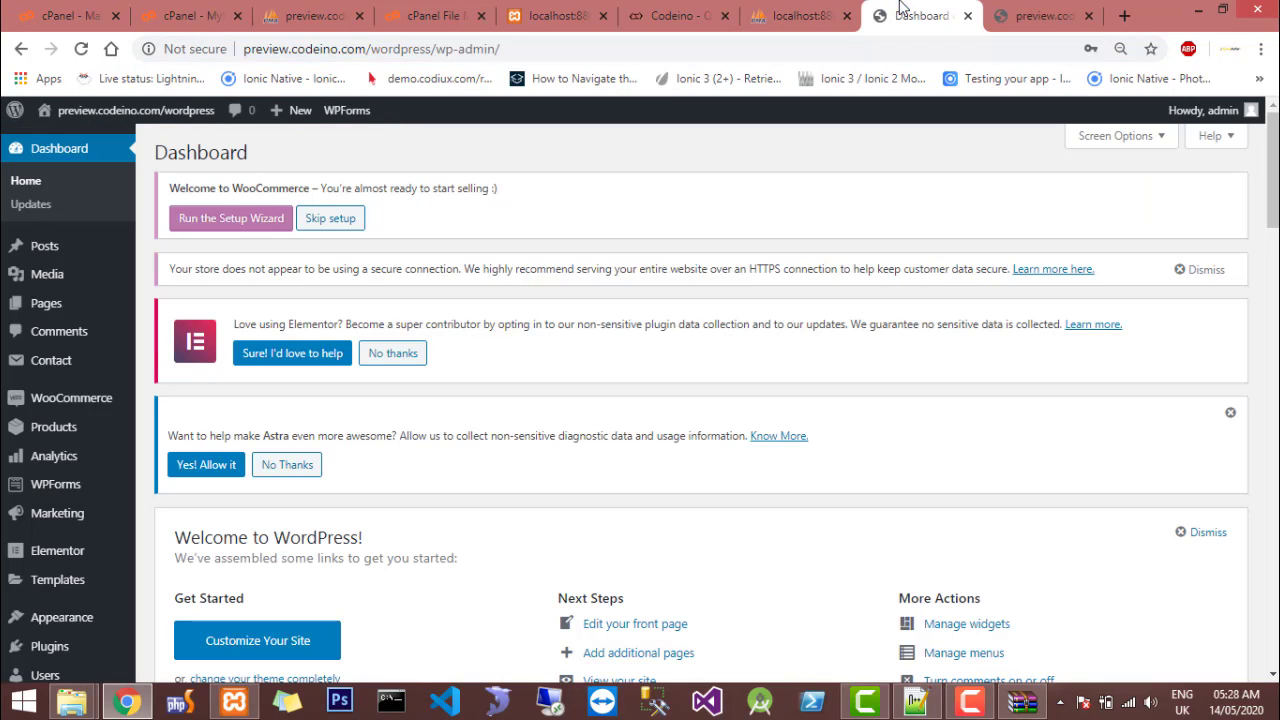
pyautogui.click(787, 28)
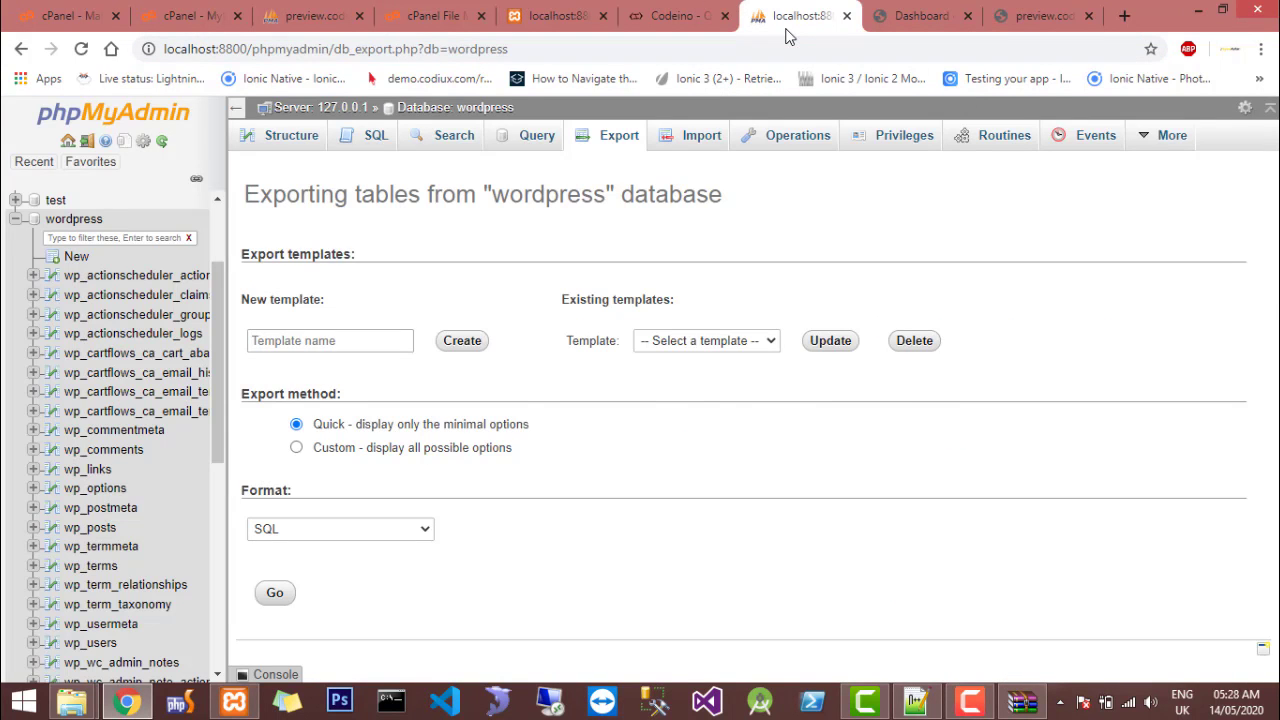